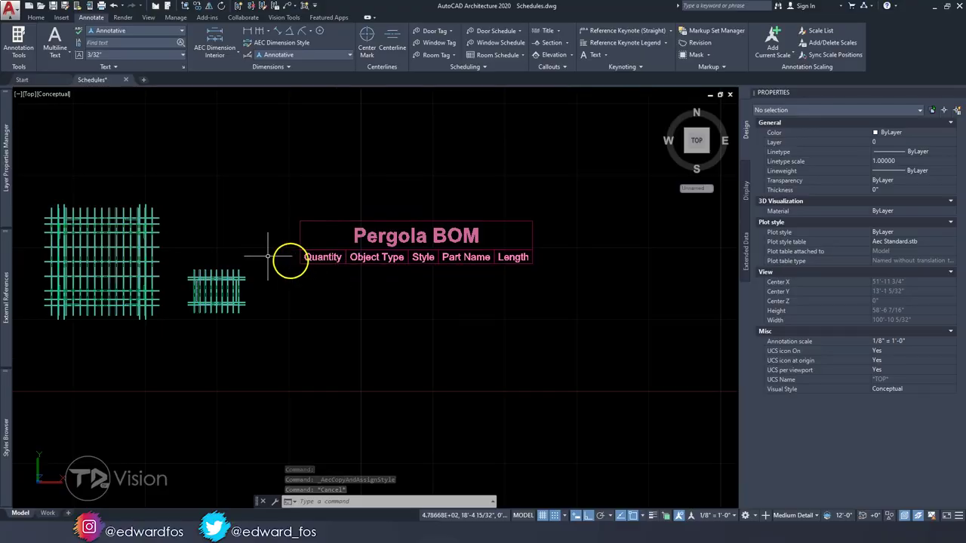
- Add all the members of the large pergola to the Pergola BOM schedule table
{"action": "middle_click_drag", "start_coordinate": [267, 257], "coordinate": [331, 254]}
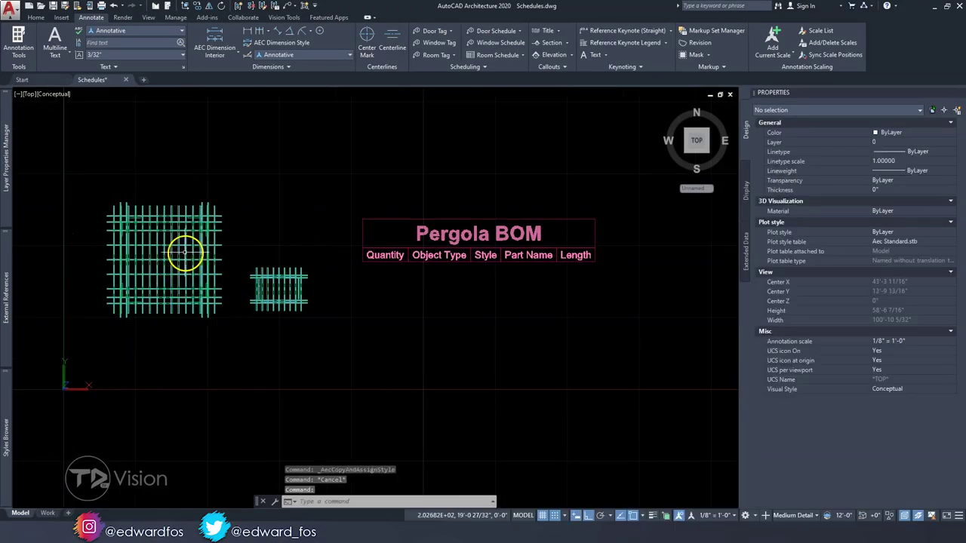
{"action": "middle_click_drag", "start_coordinate": [287, 258], "coordinate": [242, 258]}
{"action": "left_click", "coordinate": [476, 286]}
{"action": "left_click", "coordinate": [433, 234]}
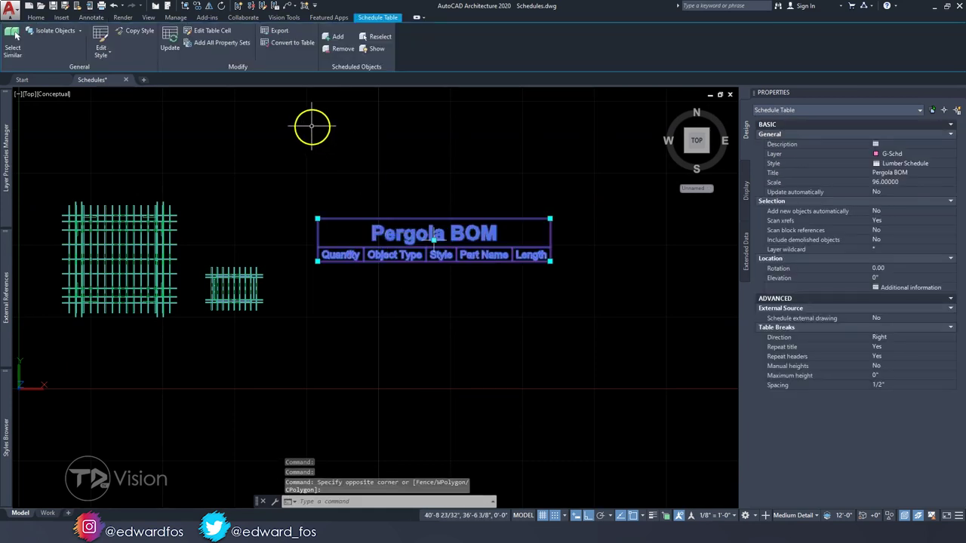
{"action": "left_click", "coordinate": [338, 38]}
{"action": "middle_click_drag", "start_coordinate": [181, 207], "coordinate": [221, 197]}
{"action": "left_click", "coordinate": [238, 326]}
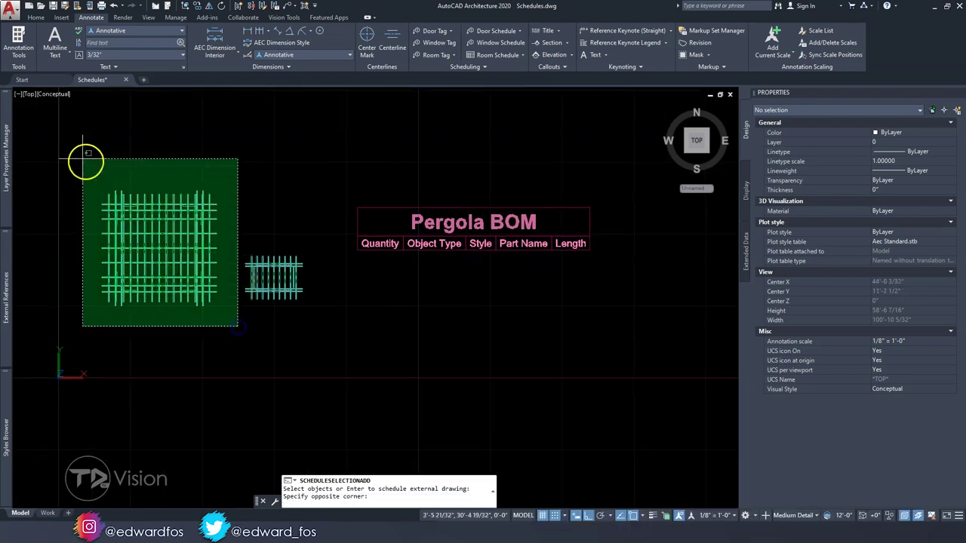
{"action": "left_click", "coordinate": [85, 160]}
{"action": "key", "text": "Return"}
{"action": "key", "text": "Escape"}
{"action": "scroll", "coordinate": [500, 287], "scroll_direction": "up", "scroll_amount": 4}
{"action": "middle_click_drag", "start_coordinate": [405, 279], "coordinate": [310, 307]}
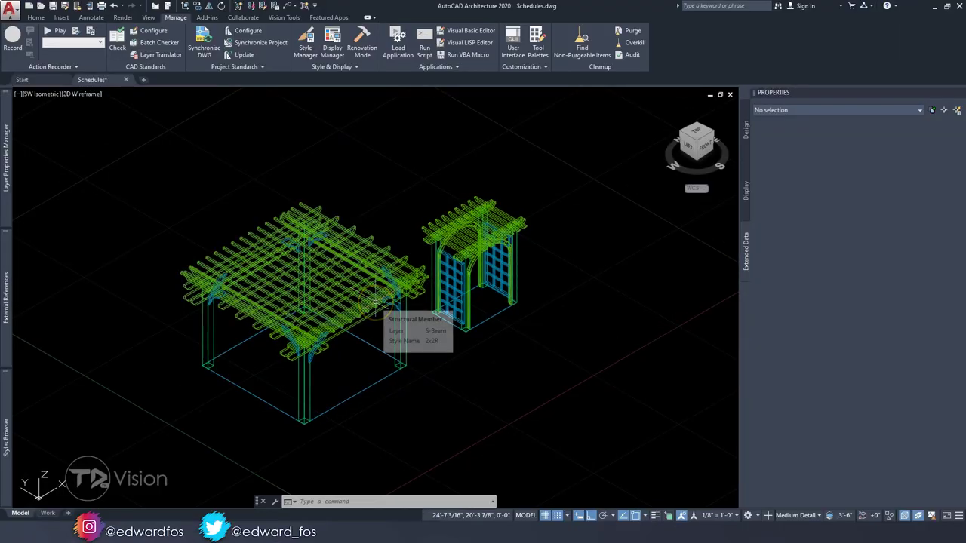
- Change the isometric view's visual style from wireframe to Hidden for both pergola models
{"action": "scroll", "coordinate": [378, 309], "scroll_direction": "up", "scroll_amount": 2}
{"action": "left_click", "coordinate": [87, 95]}
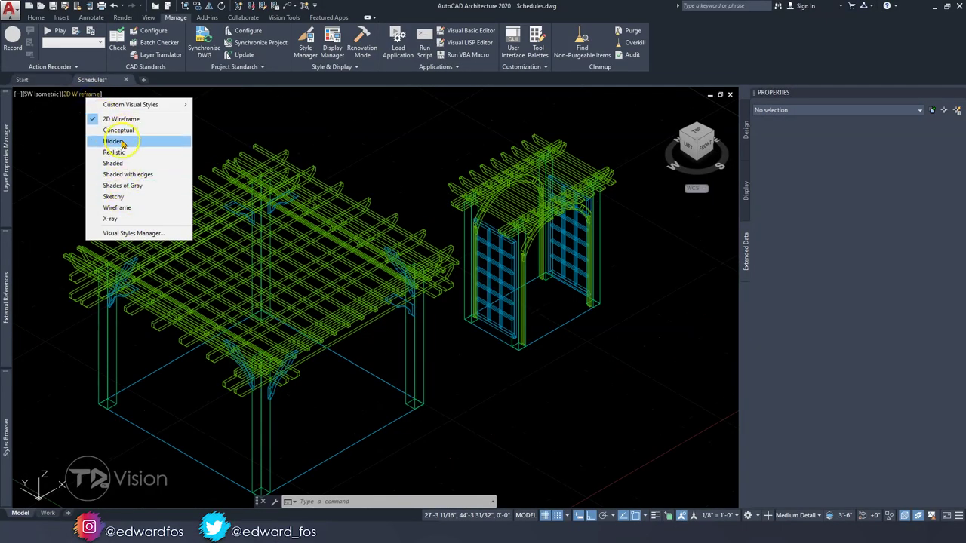
{"action": "left_click", "coordinate": [113, 141]}
{"action": "middle_click_drag", "start_coordinate": [238, 302], "coordinate": [247, 274]}
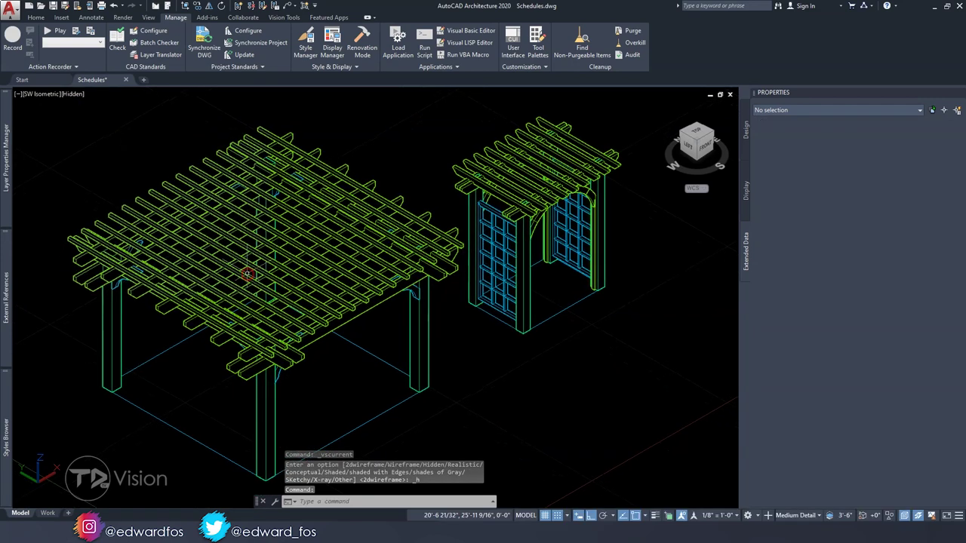
{"action": "scroll", "coordinate": [227, 244], "scroll_direction": "down", "scroll_amount": 2}
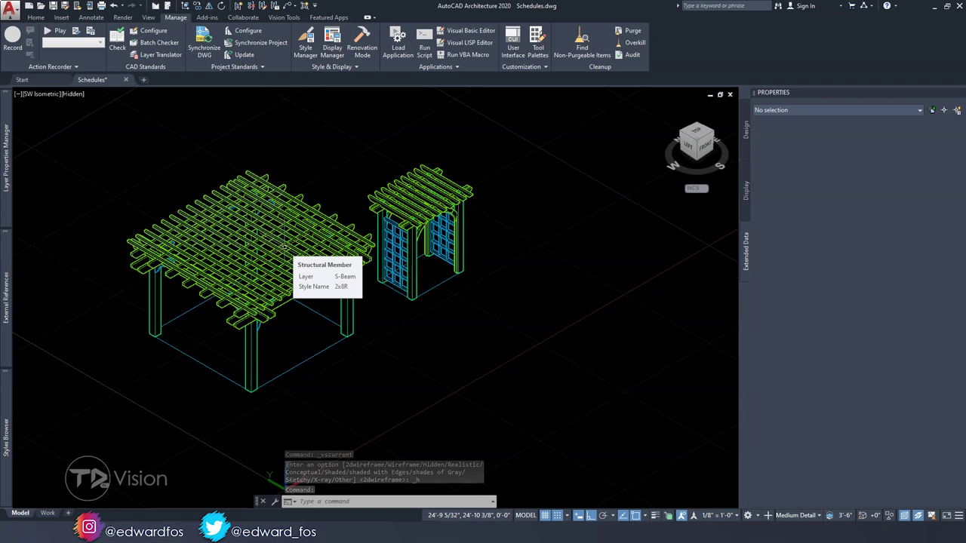
{"action": "middle_click_drag", "start_coordinate": [293, 246], "coordinate": [318, 259]}
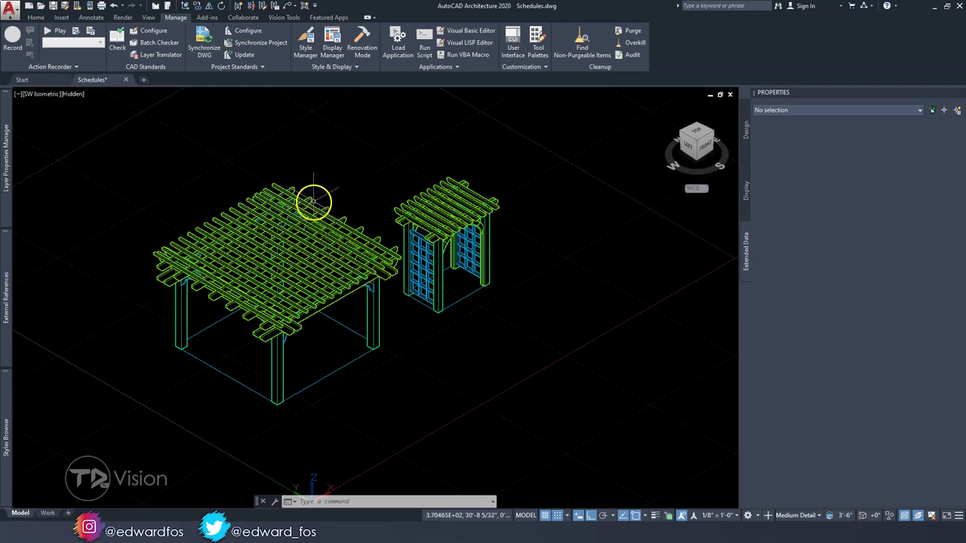
{"action": "mouse_move", "coordinate": [295, 192]}
{"action": "middle_mouse_down"}
{"action": "mouse_move", "coordinate": [364, 265]}
{"action": "mouse_move", "coordinate": [360, 284]}
{"action": "mouse_move", "coordinate": [367, 272]}
{"action": "middle_mouse_up"}
{"action": "scroll", "coordinate": [351, 250], "scroll_direction": "up", "scroll_amount": 2}
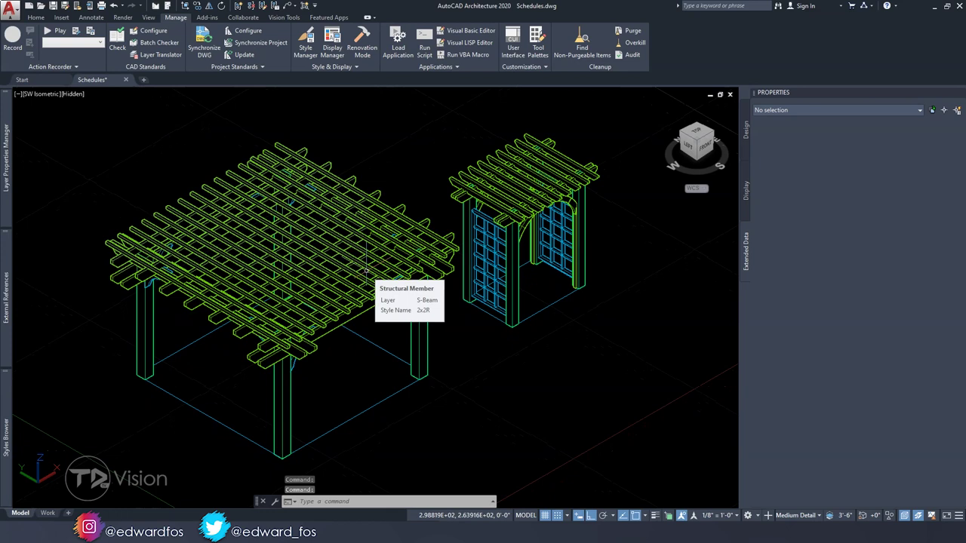
- Select a corner post of the large pergola to check its object type, and clear the selection
{"action": "left_click", "coordinate": [419, 312]}
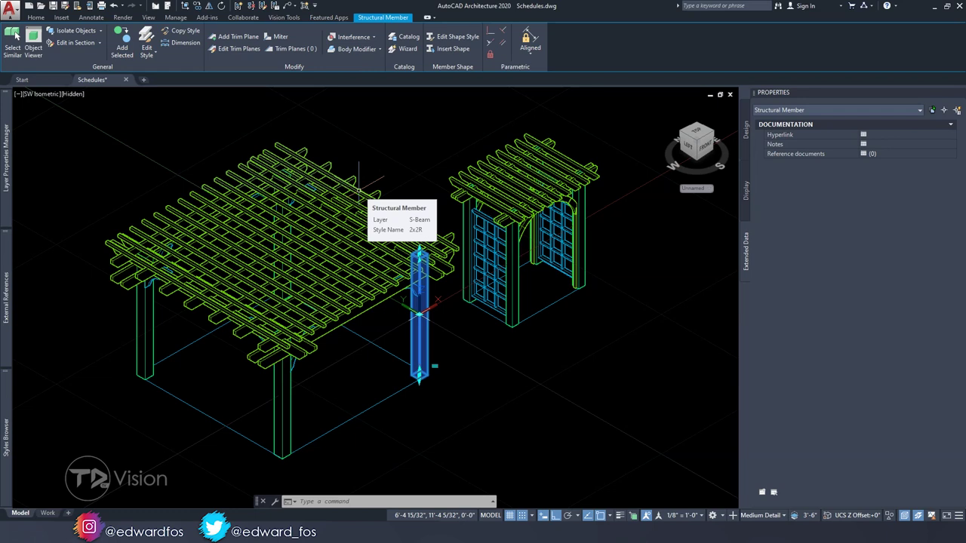
{"action": "key", "text": "Escape"}
{"action": "key", "text": "Escape"}
{"action": "key", "text": "Escape"}
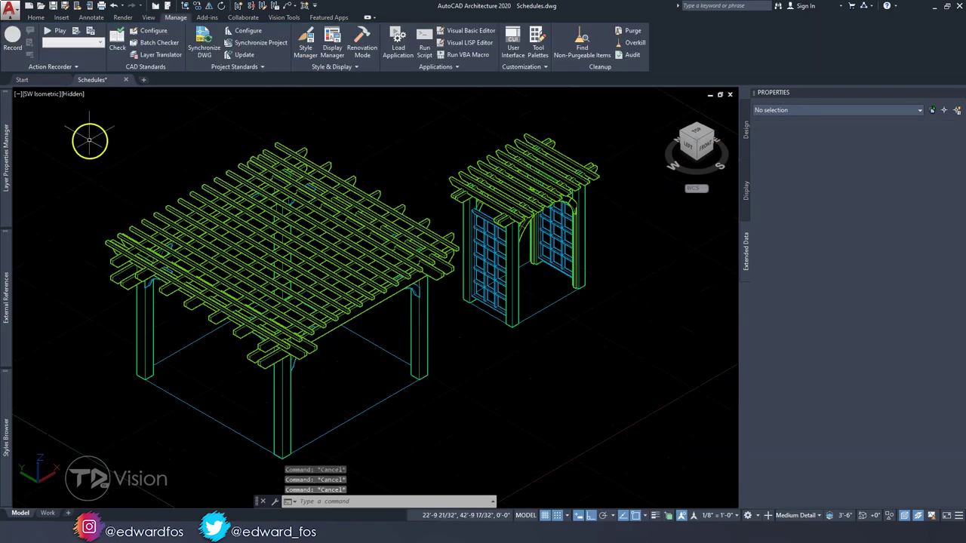
- Review the available Structural Beam styles and the structural object types in the Styles Browser
{"action": "left_click", "coordinate": [7, 432]}
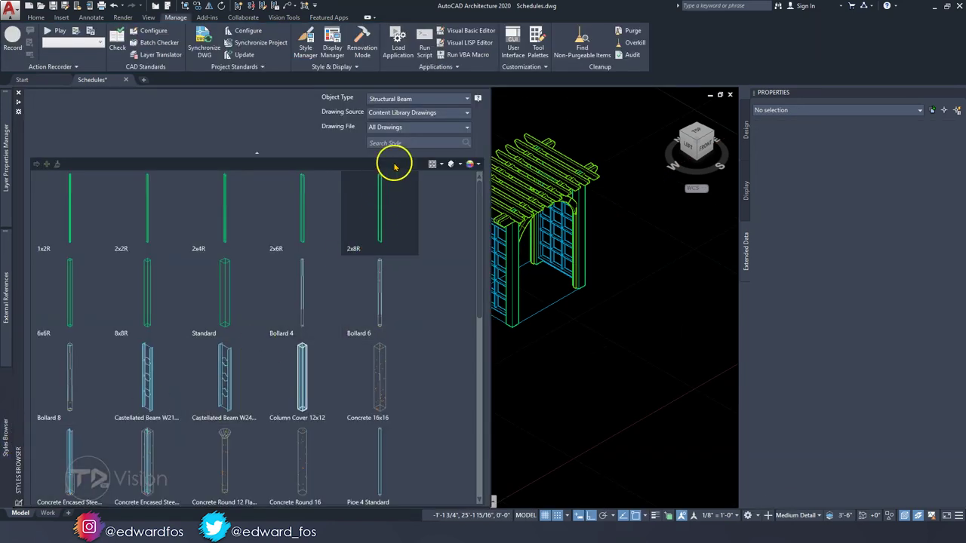
{"action": "scroll", "coordinate": [202, 264], "scroll_direction": "down", "scroll_amount": 5}
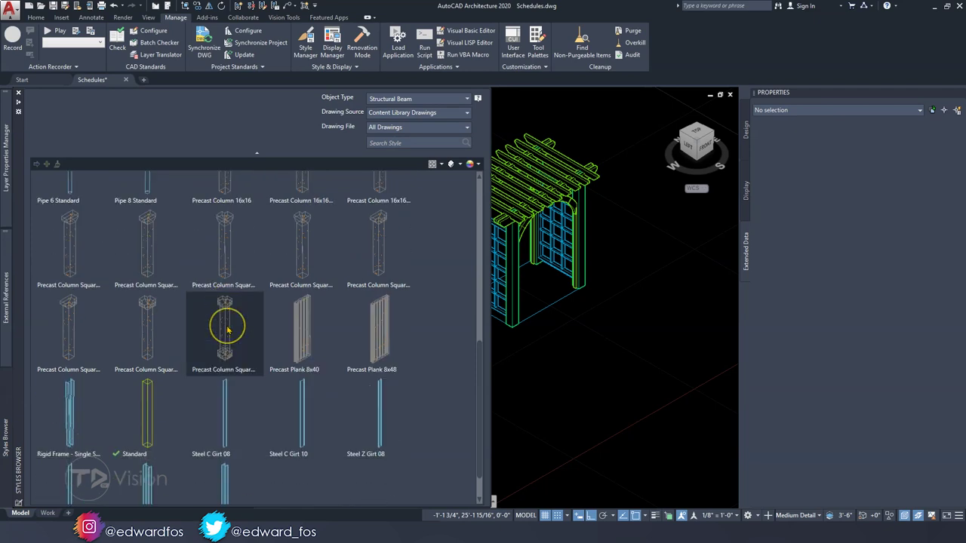
{"action": "scroll", "coordinate": [227, 332], "scroll_direction": "up", "scroll_amount": 5}
{"action": "left_click", "coordinate": [408, 103]}
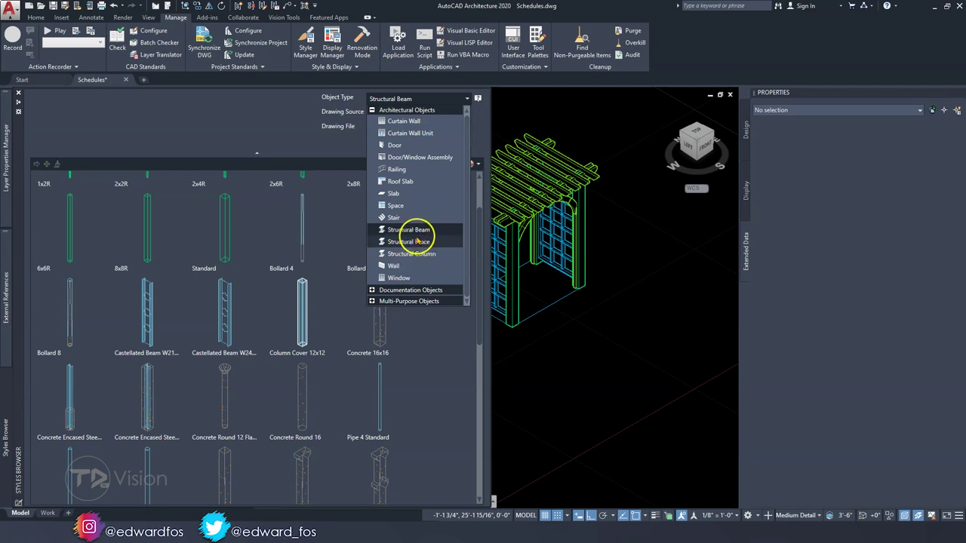
{"action": "left_click", "coordinate": [625, 259]}
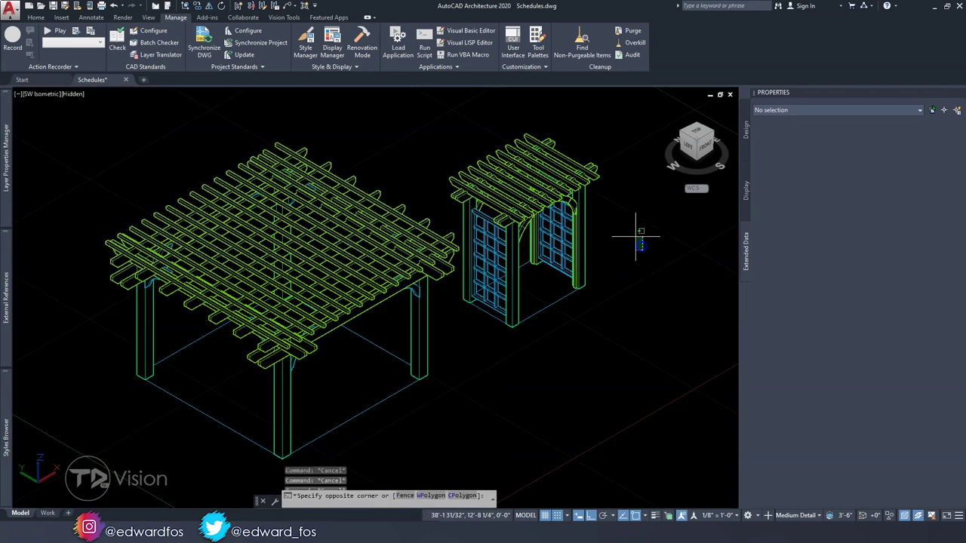
{"action": "key", "text": "Escape"}
- Freeze the Defpoints layer by picking the ground outline beneath the small arbor
{"action": "middle_click_drag", "start_coordinate": [422, 261], "coordinate": [364, 240]}
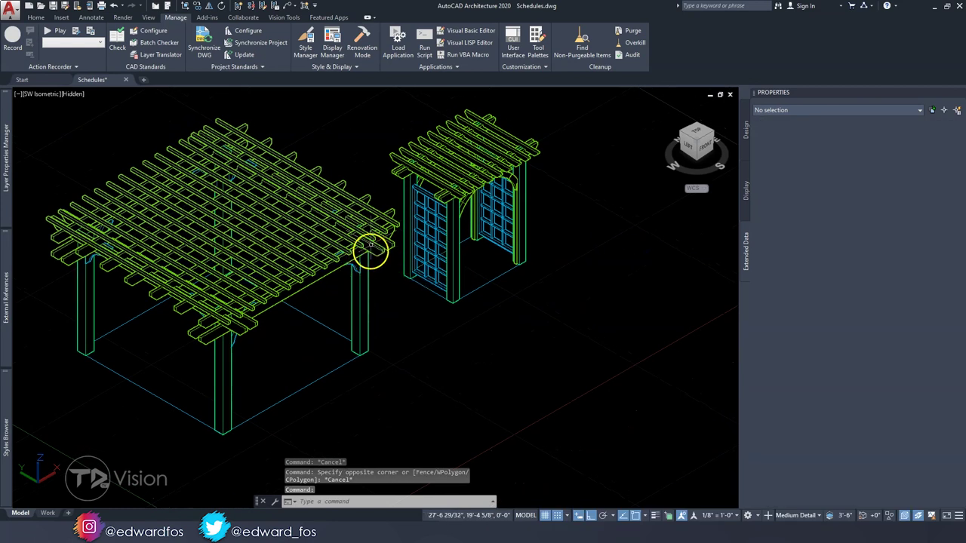
{"action": "left_click", "coordinate": [35, 17]}
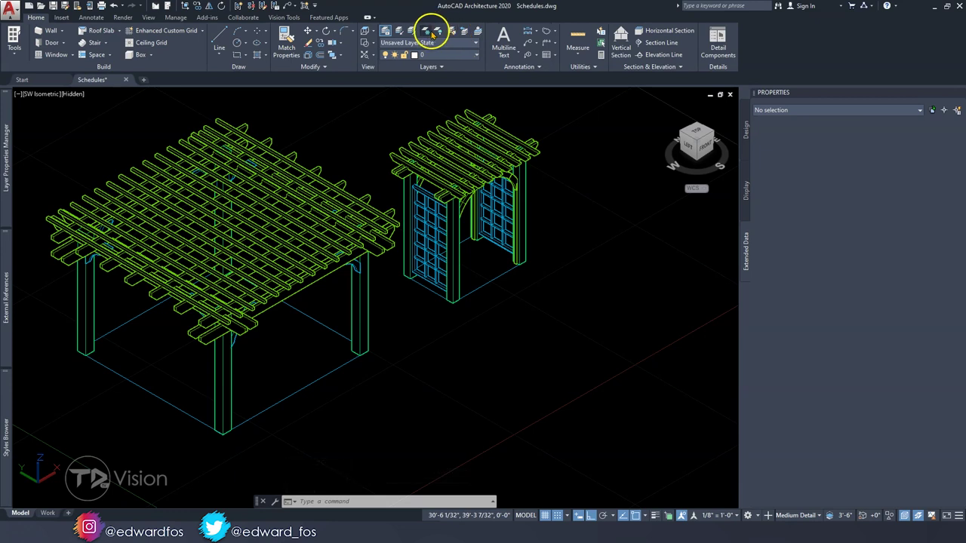
{"action": "left_click", "coordinate": [431, 32]}
{"action": "left_click", "coordinate": [489, 283]}
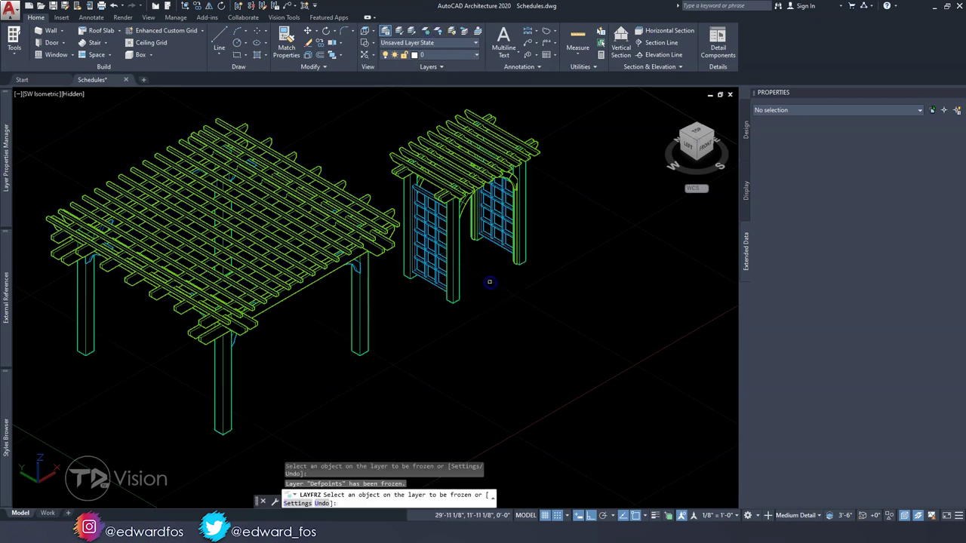
{"action": "key", "text": "Escape"}
{"action": "middle_click_drag", "start_coordinate": [466, 329], "coordinate": [460, 320]}
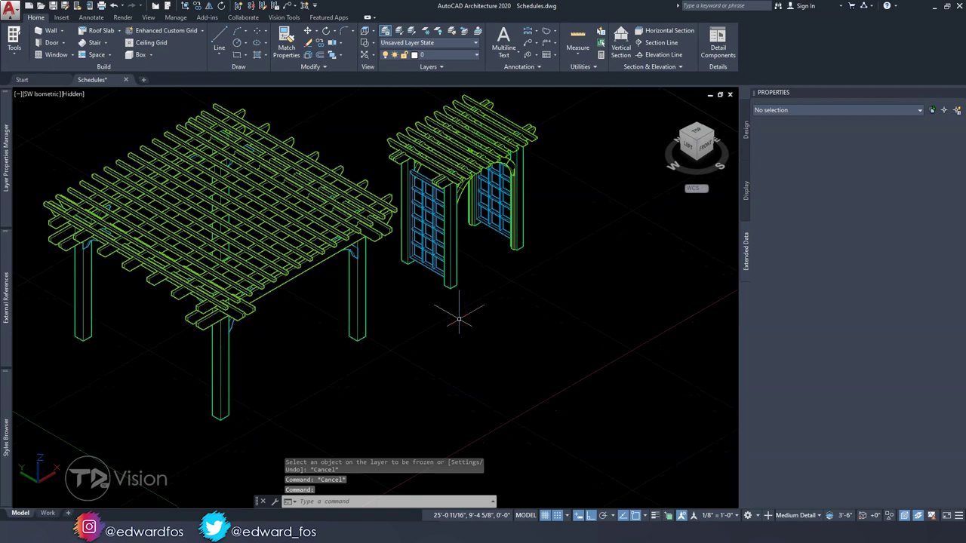
- Inspect the documentation properties of an arbor post and of a roof member on the large pergola
{"action": "scroll", "coordinate": [458, 319], "scroll_direction": "down", "scroll_amount": 3}
{"action": "middle_click_drag", "start_coordinate": [457, 319], "coordinate": [425, 297], "text": "shift"}
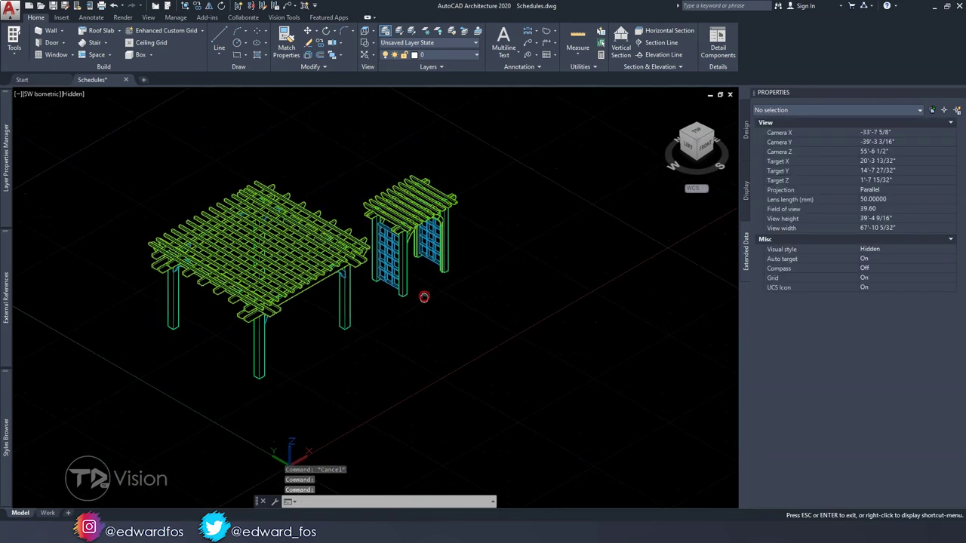
{"action": "scroll", "coordinate": [359, 304], "scroll_direction": "up", "scroll_amount": 2}
{"action": "left_click", "coordinate": [353, 301]}
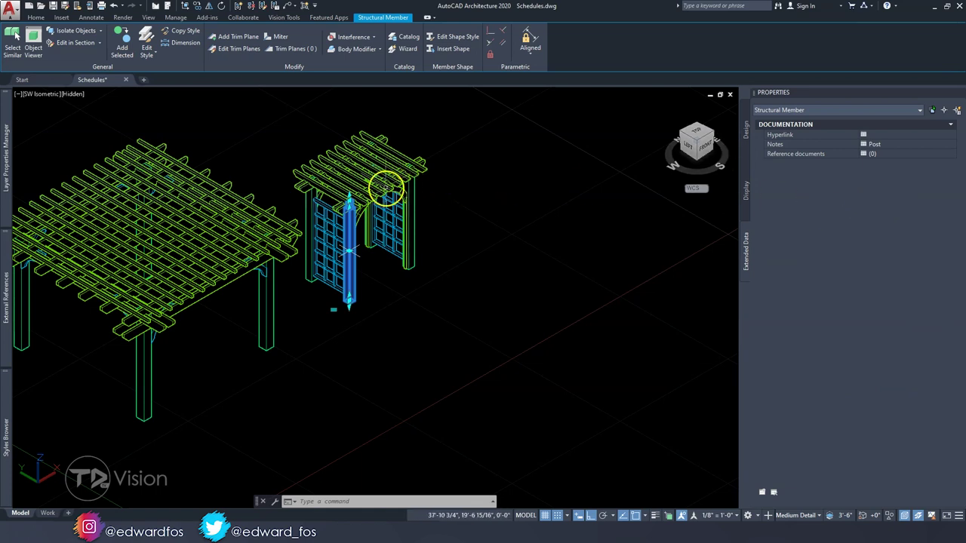
{"action": "scroll", "coordinate": [390, 184], "scroll_direction": "up", "scroll_amount": 3}
{"action": "left_click", "coordinate": [176, 261]}
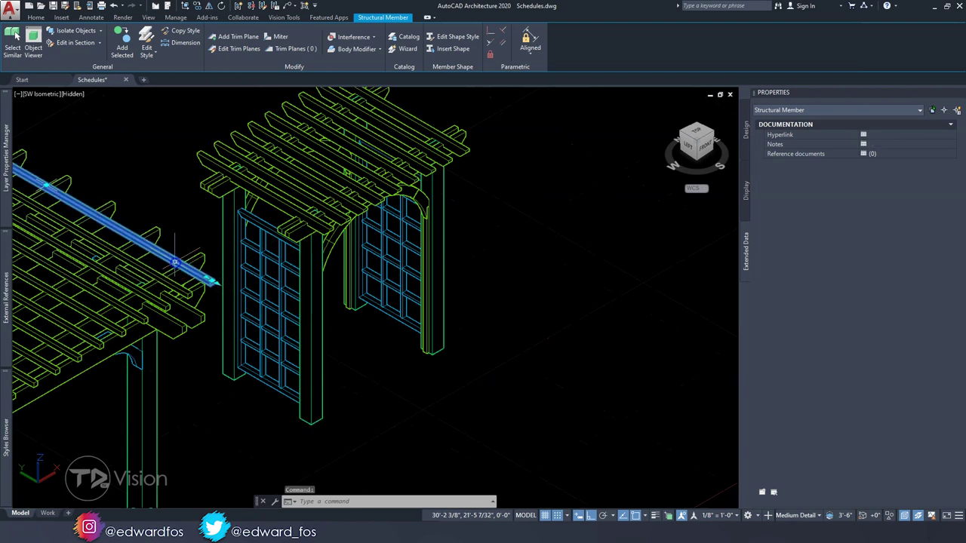
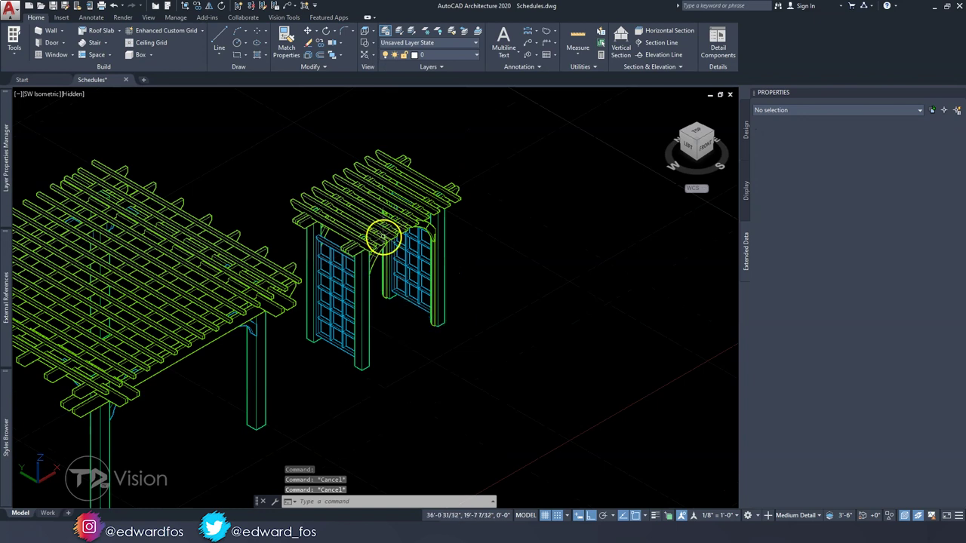
- Set the Front view and examine the arched segments under the arbor's top beam
{"action": "middle_click_drag", "start_coordinate": [423, 282], "coordinate": [334, 226], "text": "shift"}
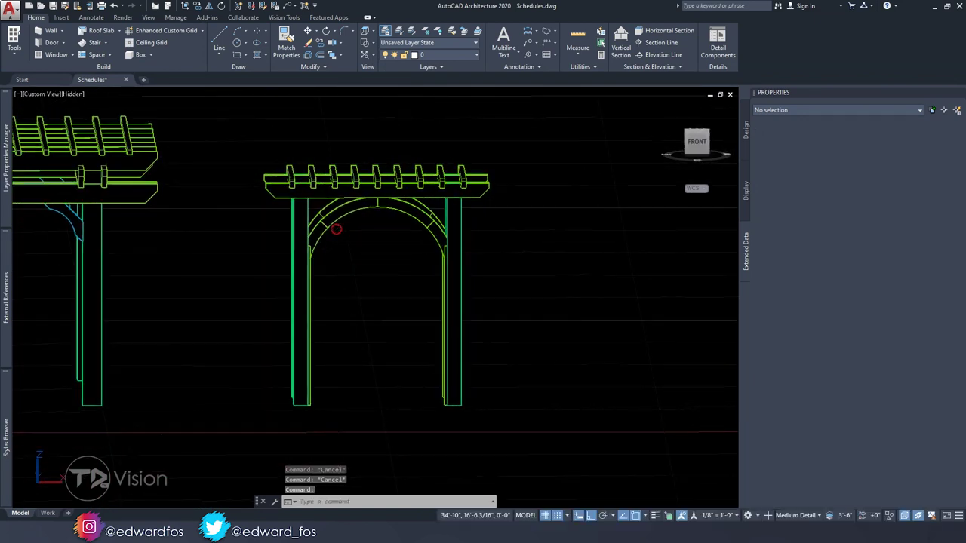
{"action": "scroll", "coordinate": [358, 209], "scroll_direction": "up", "scroll_amount": 3}
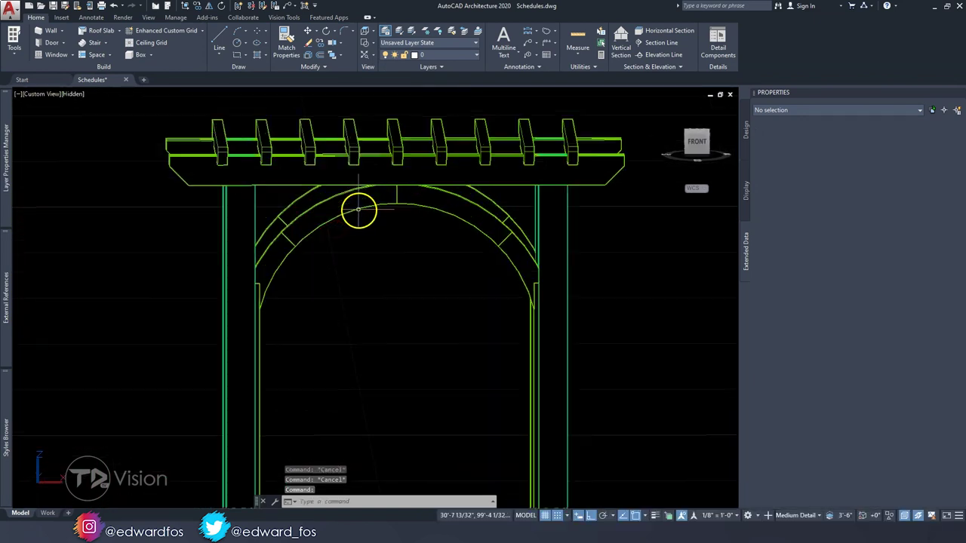
{"action": "left_click", "coordinate": [696, 142]}
{"action": "scroll", "coordinate": [518, 265], "scroll_direction": "up", "scroll_amount": 6}
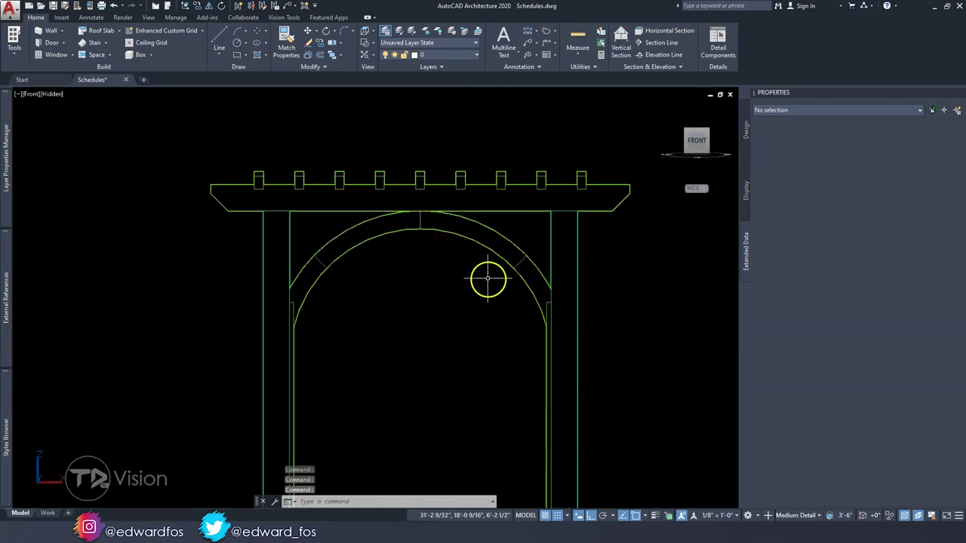
{"action": "scroll", "coordinate": [498, 279], "scroll_direction": "down", "scroll_amount": 5}
{"action": "scroll", "coordinate": [516, 267], "scroll_direction": "up", "scroll_amount": 4}
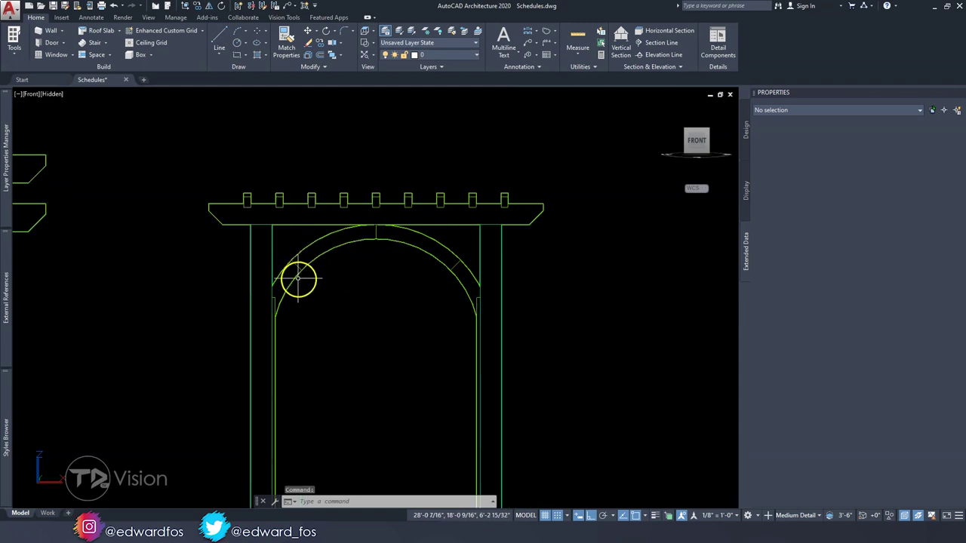
{"action": "scroll", "coordinate": [402, 249], "scroll_direction": "up", "scroll_amount": 2}
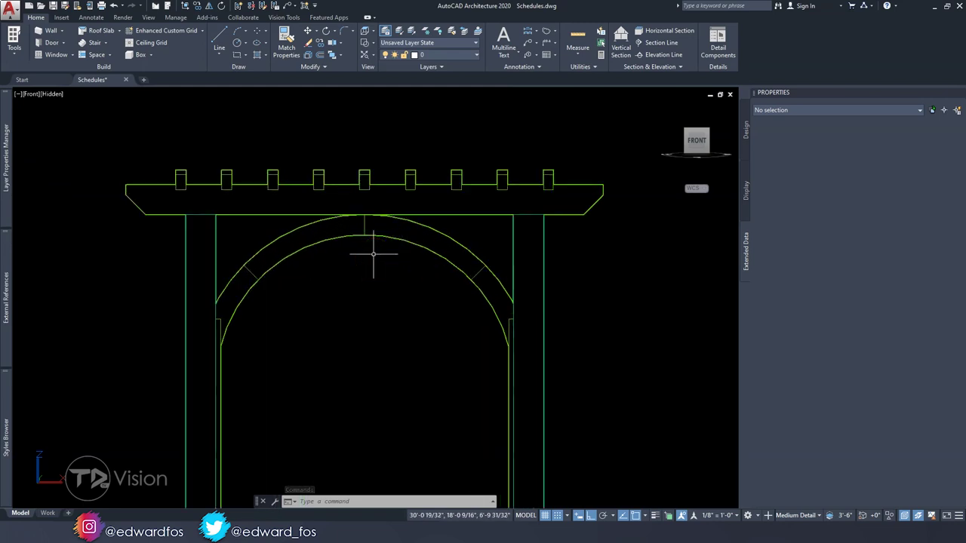
- Check the arbor's individual arch segments and show the lower segment's design properties
{"action": "left_click", "coordinate": [334, 239]}
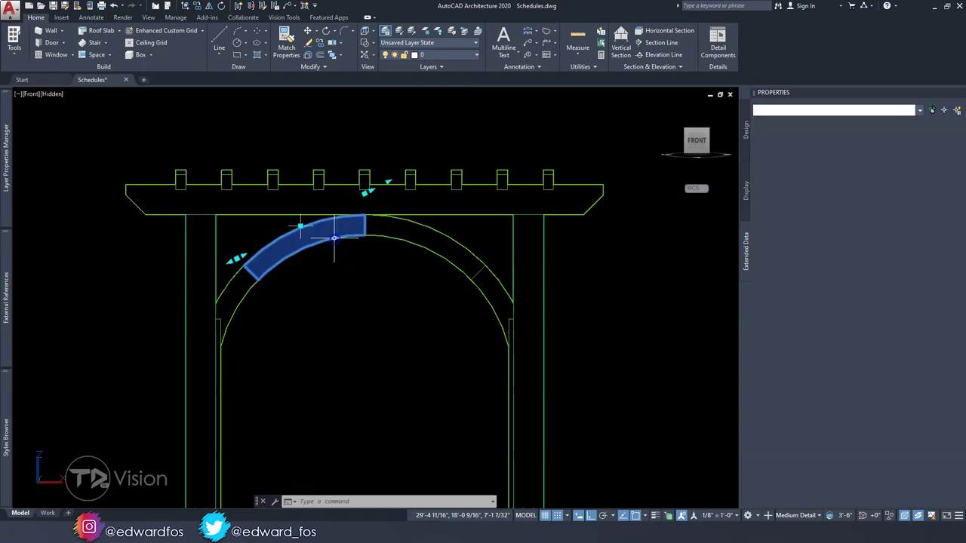
{"action": "left_click", "coordinate": [415, 246]}
{"action": "left_click", "coordinate": [485, 288]}
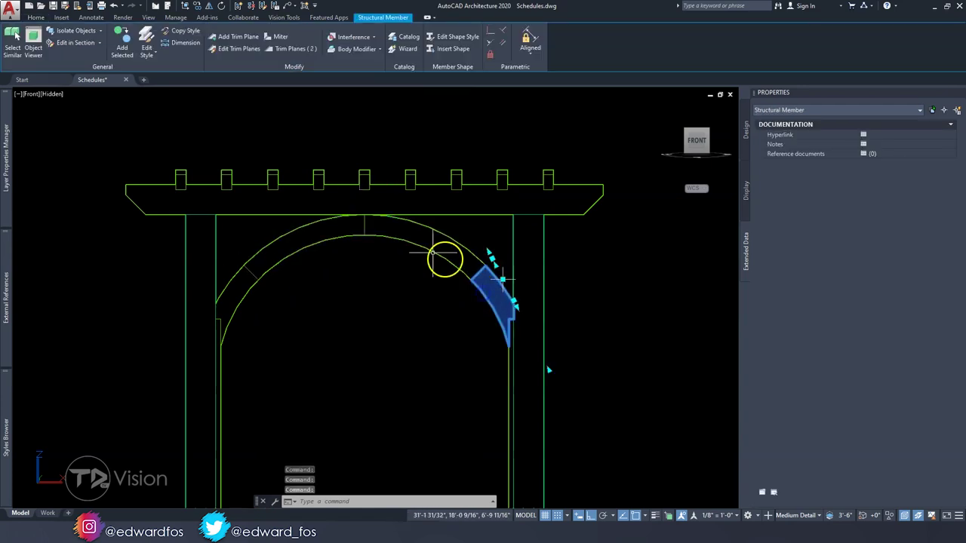
{"action": "left_click", "coordinate": [244, 298]}
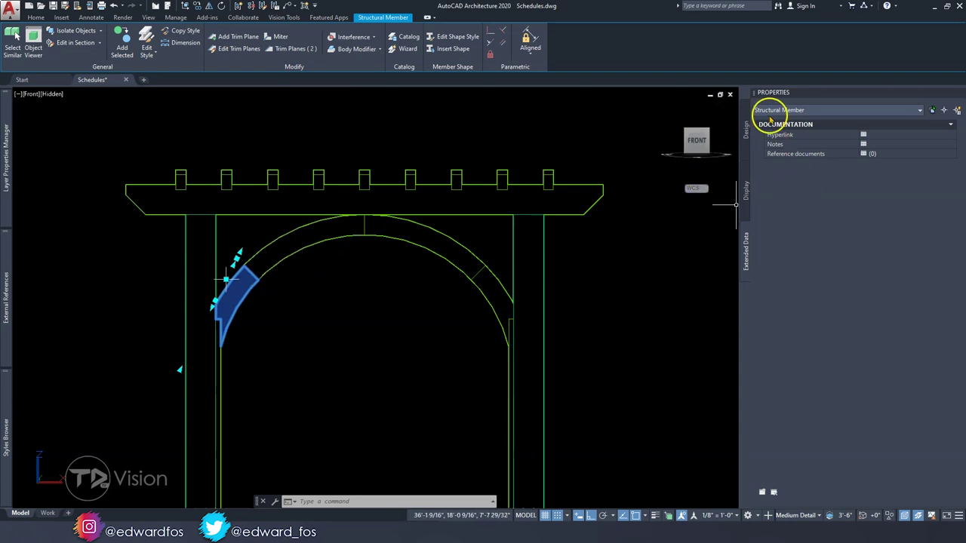
{"action": "left_click", "coordinate": [745, 128]}
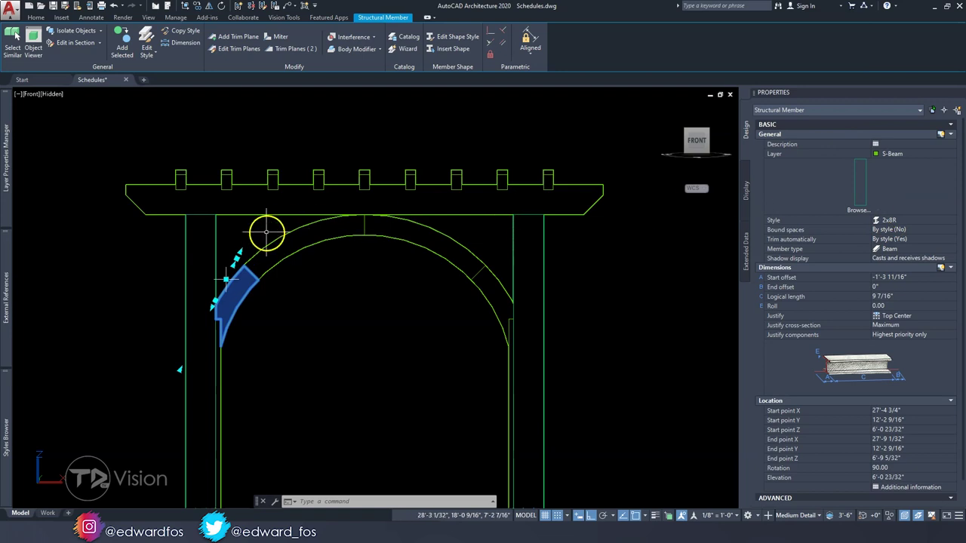
- Isolate the arch segment just before the crown and view it in 3D
{"action": "left_click", "coordinate": [286, 257]}
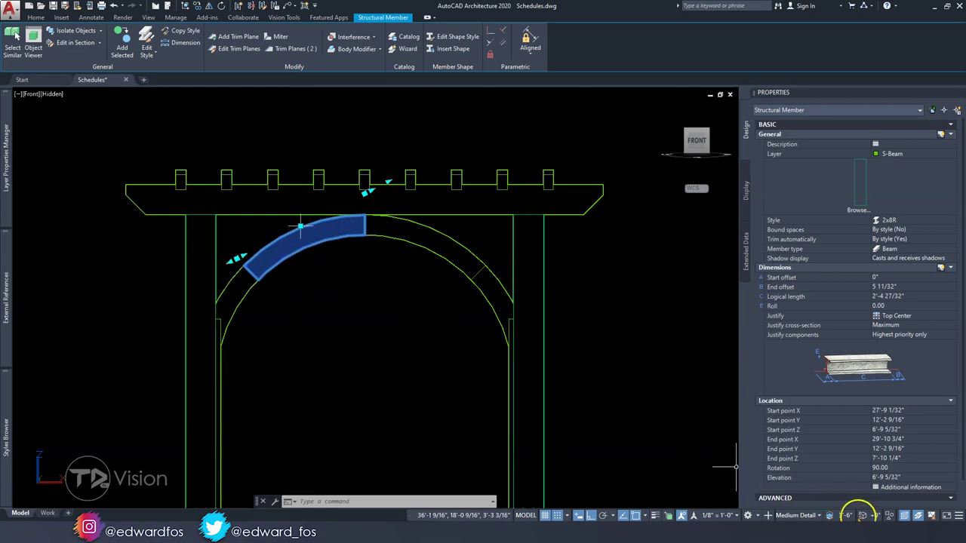
{"action": "left_click", "coordinate": [903, 516]}
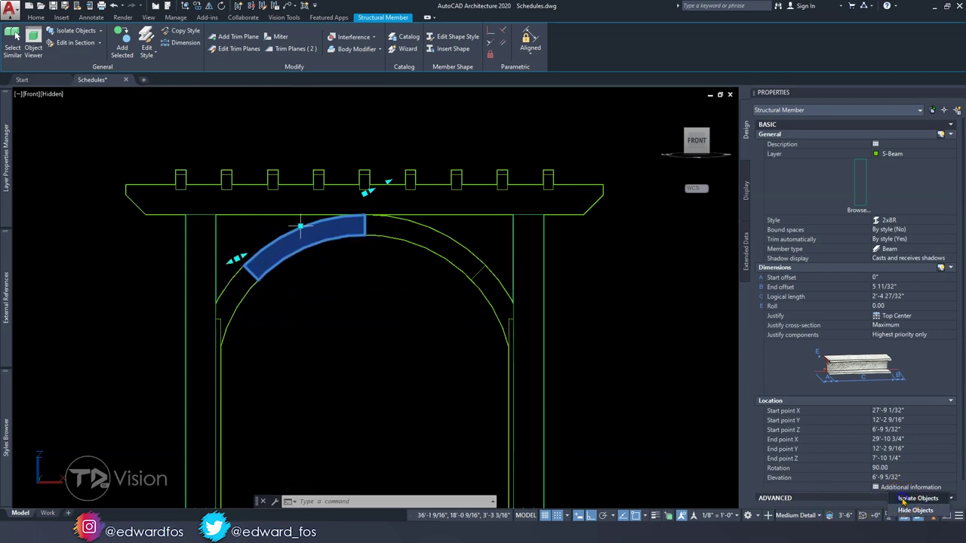
{"action": "left_click", "coordinate": [906, 498]}
{"action": "middle_click_drag", "start_coordinate": [511, 349], "coordinate": [206, 202], "text": "shift"}
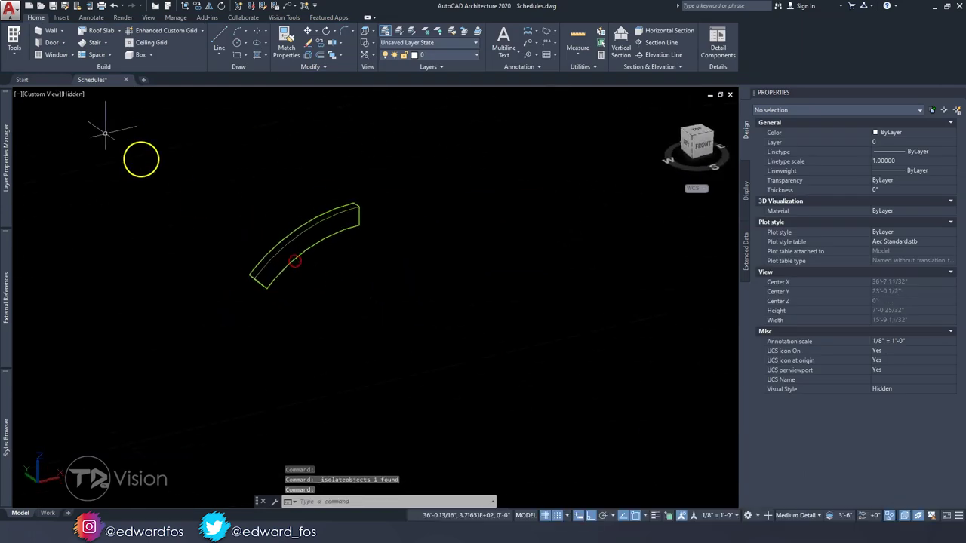
- Switch the isolated arch segment's visual style to 2D Wireframe
{"action": "left_click", "coordinate": [72, 94]}
{"action": "left_click", "coordinate": [83, 119]}
{"action": "middle_click_drag", "start_coordinate": [264, 209], "coordinate": [269, 226], "text": "shift"}
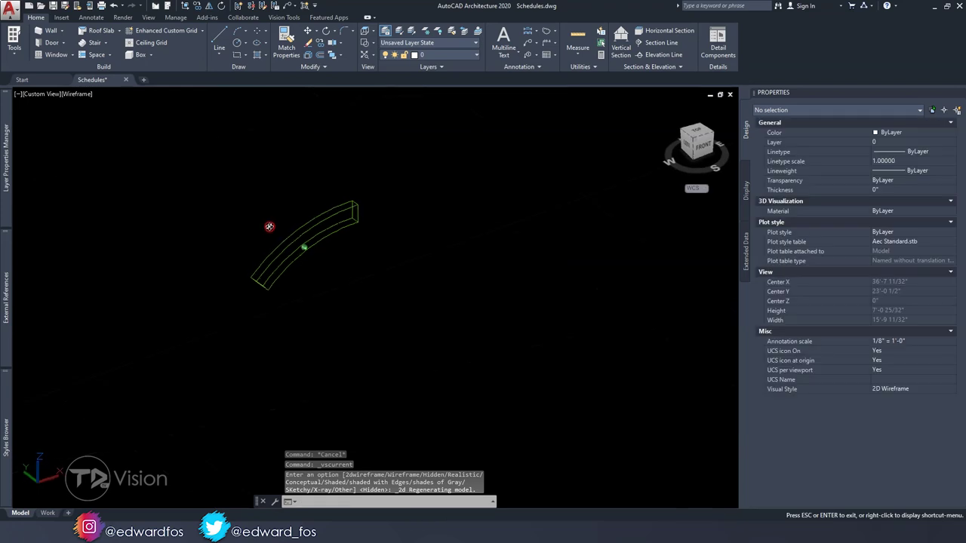
- Open the isolated arch segment's body modifiers for in-place editing
{"action": "left_click", "coordinate": [323, 241]}
{"action": "left_click", "coordinate": [318, 232]}
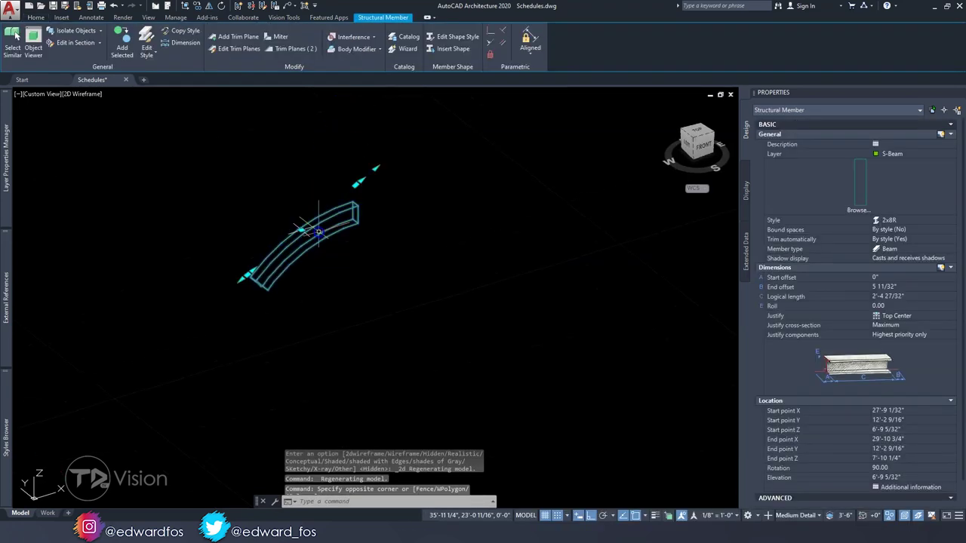
{"action": "left_click", "coordinate": [352, 48]}
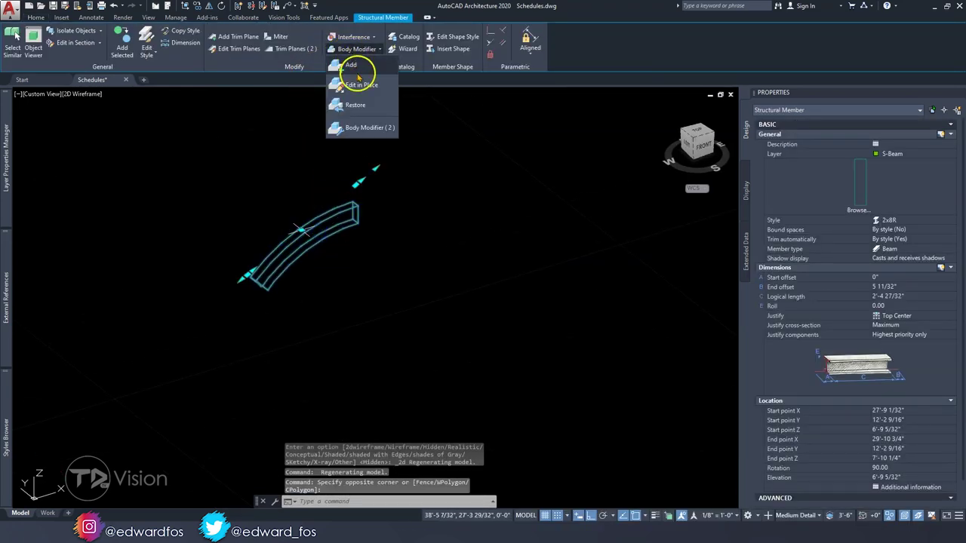
{"action": "left_click", "coordinate": [359, 85]}
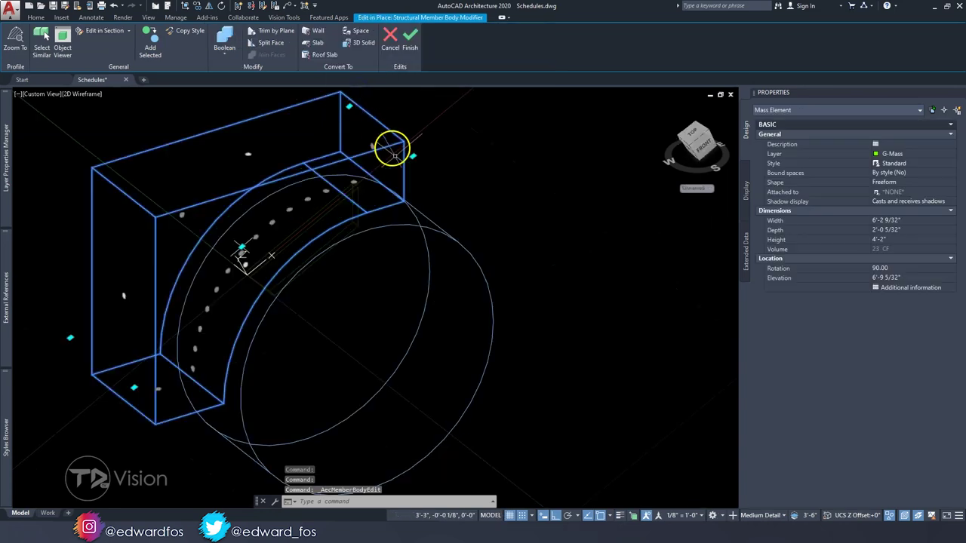
- Examine the box-shaped and circular mass elements that shape the arch segment and leave the in-place edit without saving
{"action": "key", "text": "Escape"}
{"action": "key", "text": "Escape"}
{"action": "mouse_move", "coordinate": [388, 276]}
{"action": "middle_mouse_down", "text": "shift"}
{"action": "mouse_move", "coordinate": [315, 222]}
{"action": "mouse_move", "coordinate": [379, 250]}
{"action": "mouse_move", "coordinate": [352, 272]}
{"action": "mouse_move", "coordinate": [377, 280]}
{"action": "mouse_move", "coordinate": [399, 267]}
{"action": "middle_mouse_up", "text": "shift"}
{"action": "left_click", "coordinate": [329, 251]}
{"action": "key", "text": "Escape"}
{"action": "left_click_drag", "start_coordinate": [426, 265], "coordinate": [399, 209]}
{"action": "middle_click_drag", "start_coordinate": [399, 209], "coordinate": [305, 251], "text": "shift"}
{"action": "left_click", "coordinate": [385, 226]}
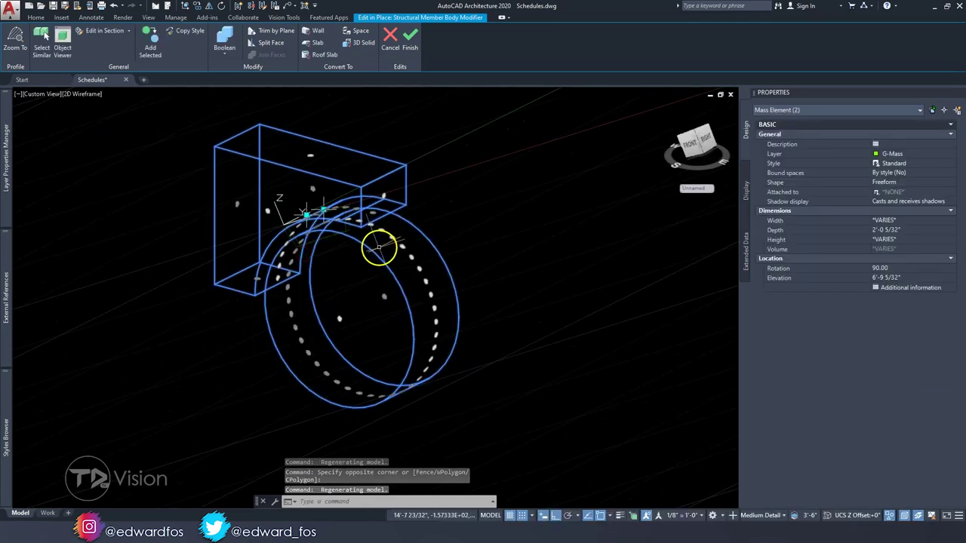
{"action": "key", "text": "Escape"}
{"action": "key", "text": "Escape"}
{"action": "middle_click_drag", "start_coordinate": [378, 249], "coordinate": [408, 270], "text": "shift"}
{"action": "mouse_move", "coordinate": [276, 270]}
{"action": "middle_mouse_down", "text": "shift"}
{"action": "mouse_move", "coordinate": [295, 287]}
{"action": "mouse_move", "coordinate": [332, 261]}
{"action": "mouse_move", "coordinate": [334, 239]}
{"action": "mouse_move", "coordinate": [355, 242]}
{"action": "mouse_move", "coordinate": [286, 250]}
{"action": "mouse_move", "coordinate": [287, 261]}
{"action": "middle_mouse_up", "text": "shift"}
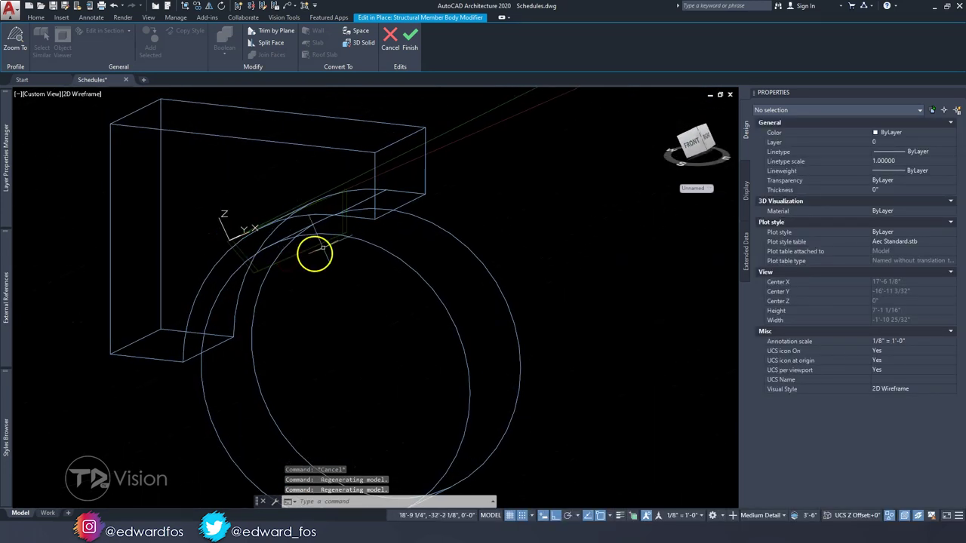
{"action": "key", "text": "Escape"}
{"action": "key", "text": "Escape"}
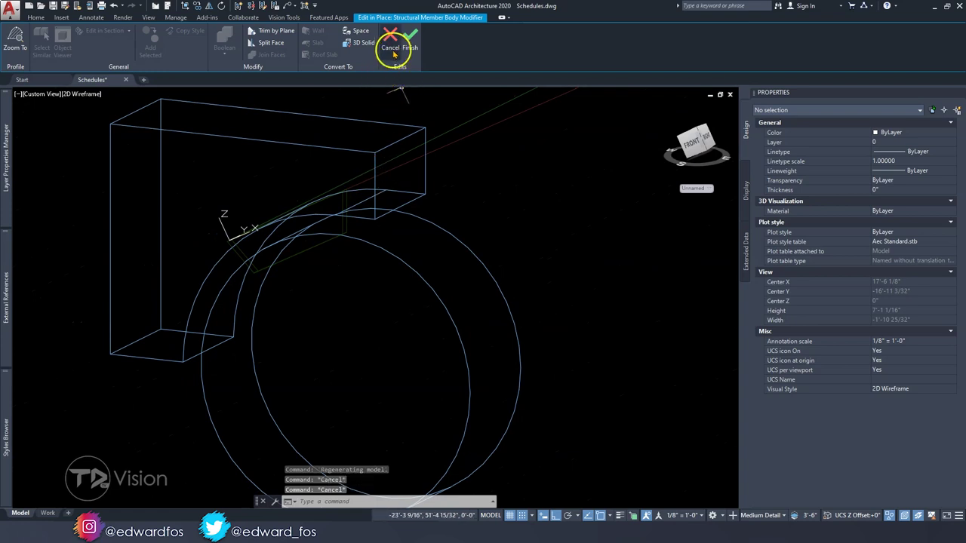
{"action": "left_click", "coordinate": [392, 51]}
{"action": "middle_click_drag", "start_coordinate": [263, 251], "coordinate": [292, 265], "text": "shift"}
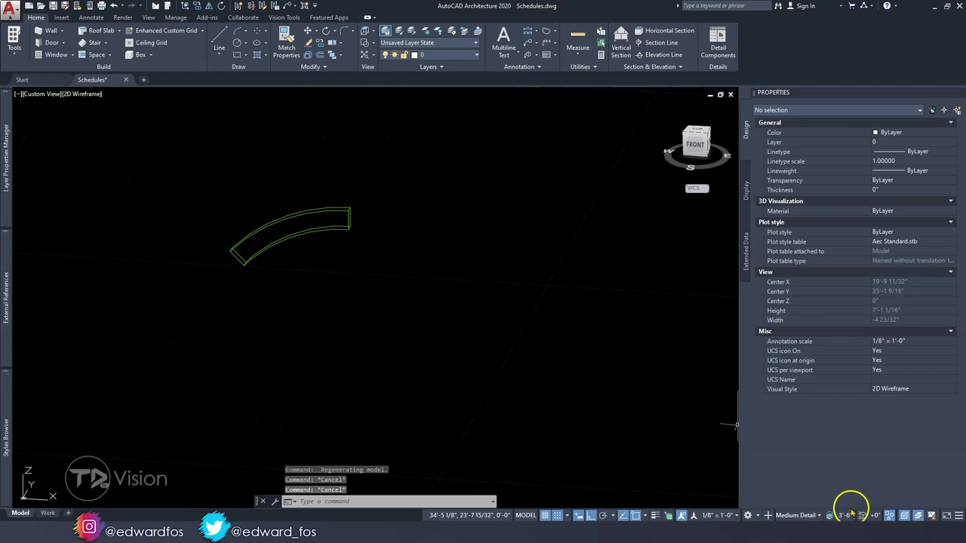
- End the object isolation and view the arbor's complete arches
{"action": "left_click", "coordinate": [890, 515]}
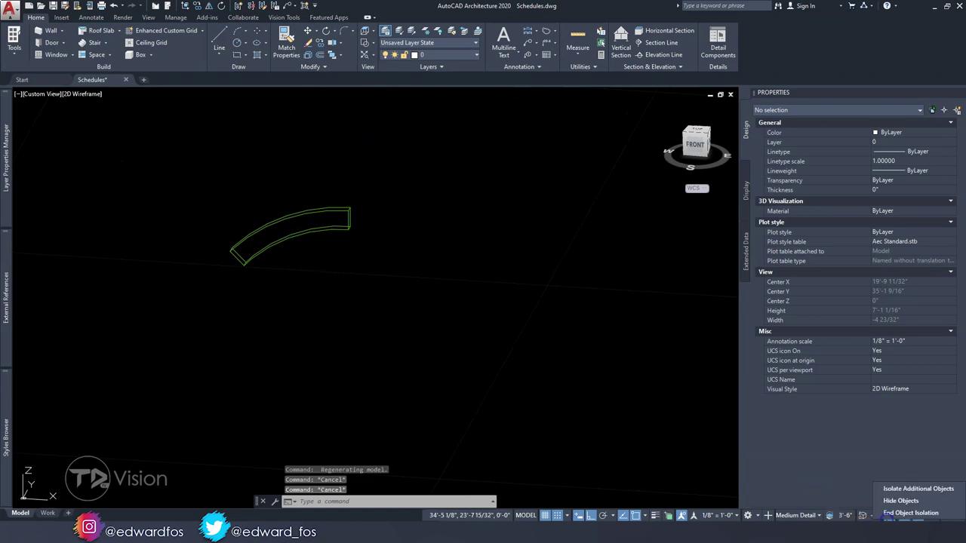
{"action": "left_click", "coordinate": [910, 513]}
{"action": "middle_click_drag", "start_coordinate": [431, 282], "coordinate": [317, 267], "text": "shift"}
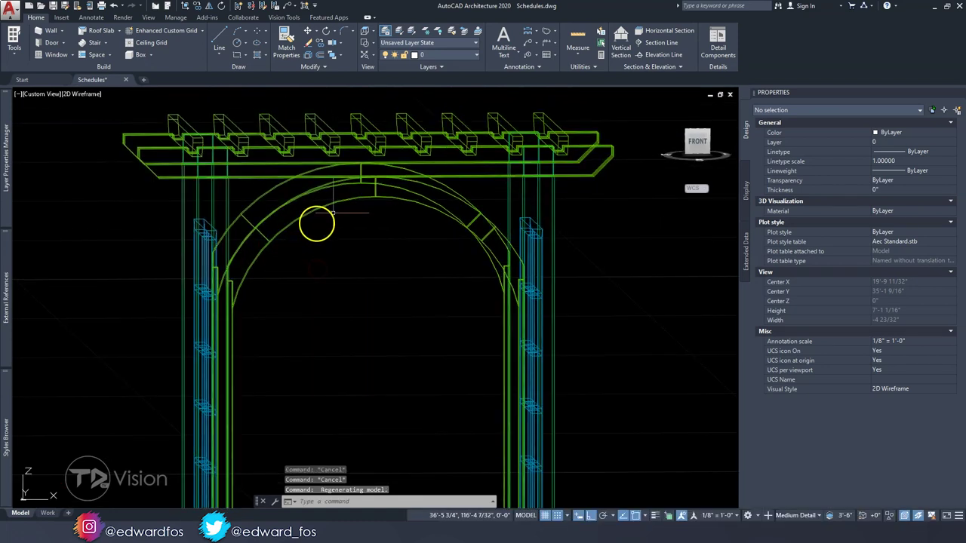
{"action": "middle_click_drag", "start_coordinate": [415, 274], "coordinate": [373, 276], "text": "shift"}
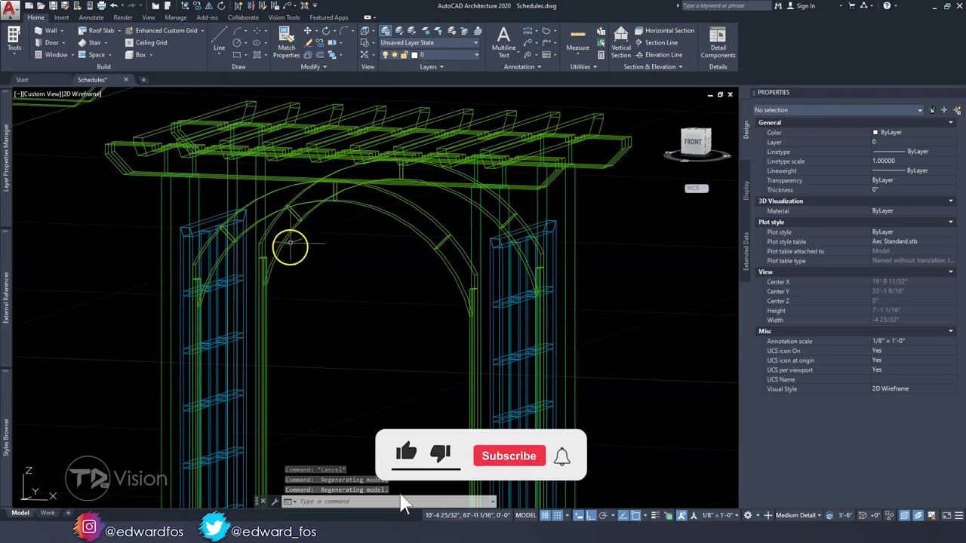
- Set the SW Isometric view so that both the pergola and the arbor are shown
{"action": "scroll", "coordinate": [334, 225], "scroll_direction": "down", "scroll_amount": 4}
{"action": "middle_click_drag", "start_coordinate": [334, 225], "coordinate": [380, 239], "text": "shift"}
{"action": "scroll", "coordinate": [369, 286], "scroll_direction": "down", "scroll_amount": 3}
{"action": "scroll", "coordinate": [377, 267], "scroll_direction": "up", "scroll_amount": 4}
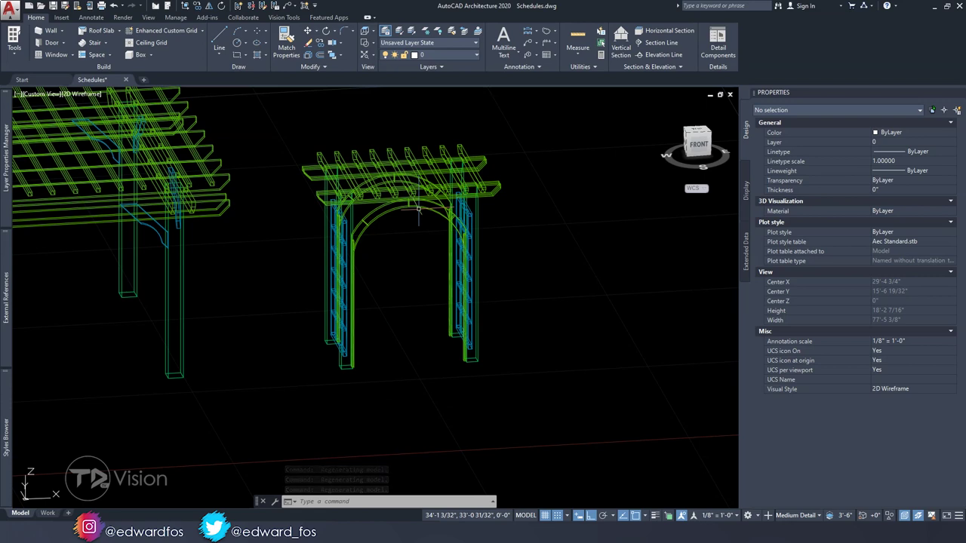
{"action": "key", "text": "Escape"}
{"action": "key", "text": "Escape"}
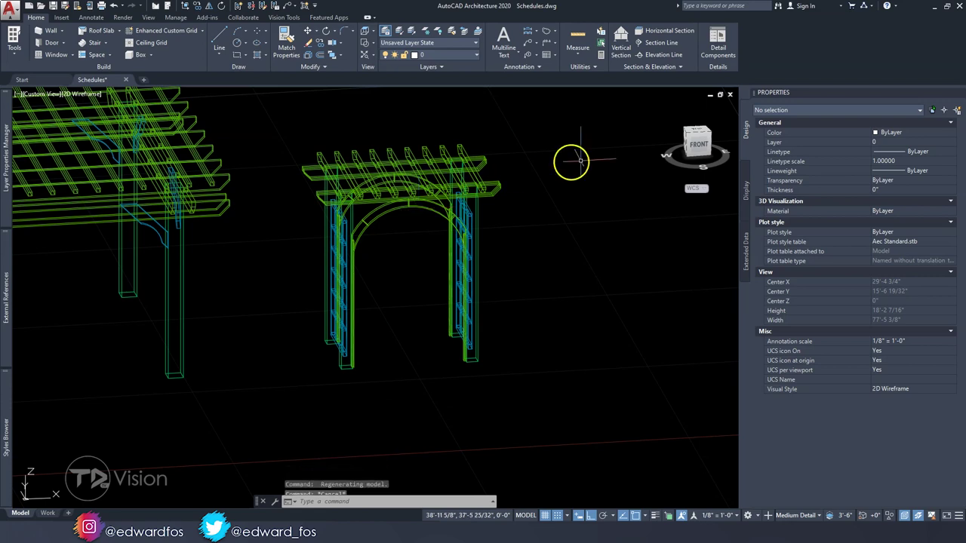
{"action": "left_click", "coordinate": [685, 135]}
{"action": "scroll", "coordinate": [492, 234], "scroll_direction": "up", "scroll_amount": 4}
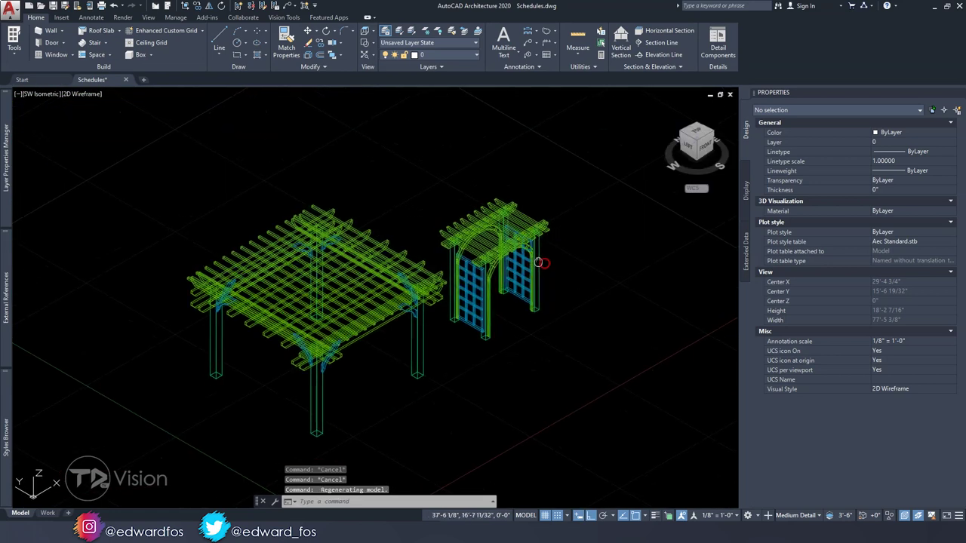
- Check the extended data of an arbor post beside the trellis and clear the selection
{"action": "left_click", "coordinate": [492, 233]}
{"action": "left_click", "coordinate": [745, 243]}
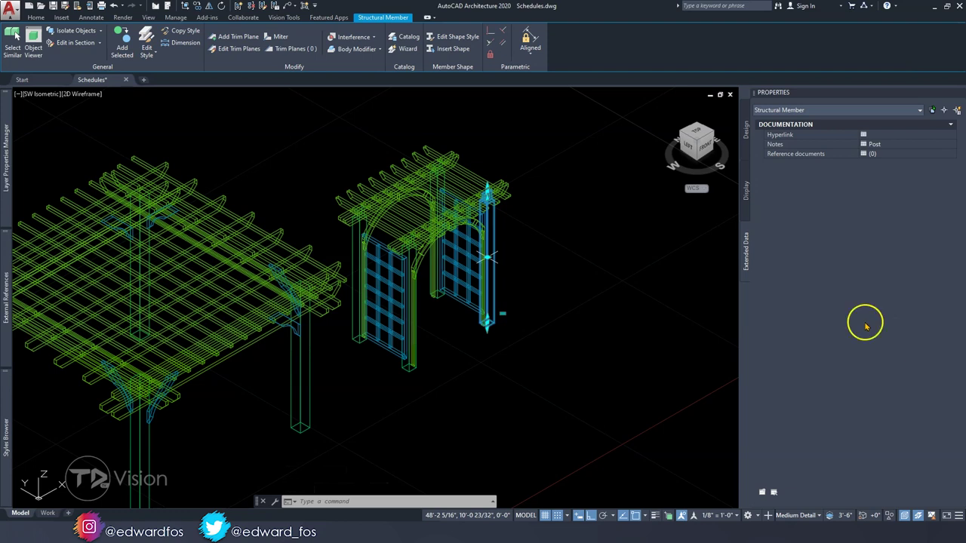
{"action": "key", "text": "Escape"}
{"action": "key", "text": "Escape"}
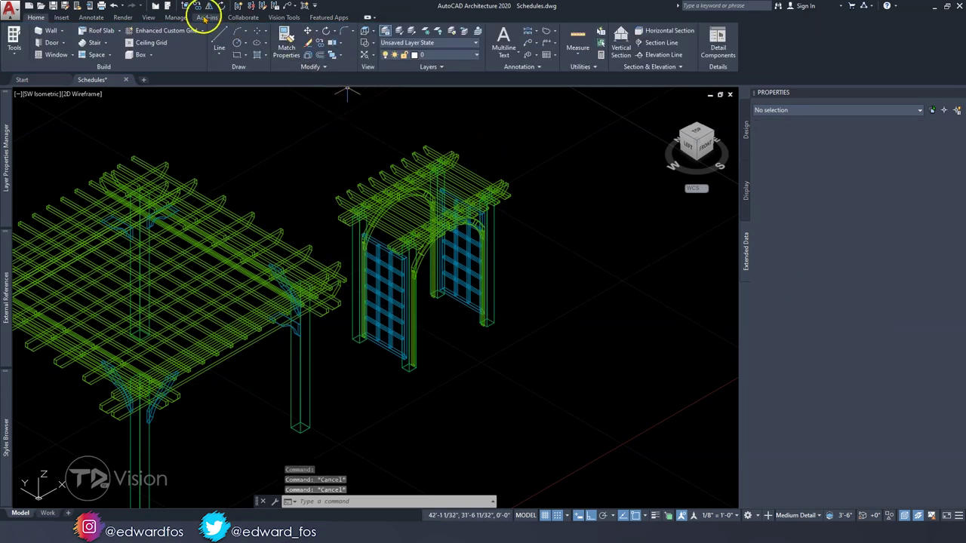
- Open the Style Manager and list the Property Set Definitions under Documentation Objects
{"action": "left_click", "coordinate": [175, 17]}
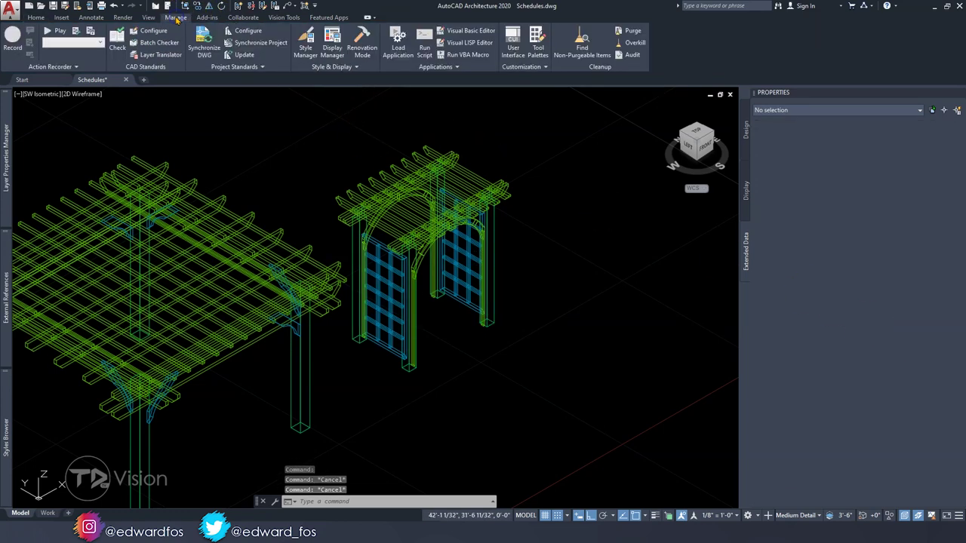
{"action": "left_click", "coordinate": [305, 46]}
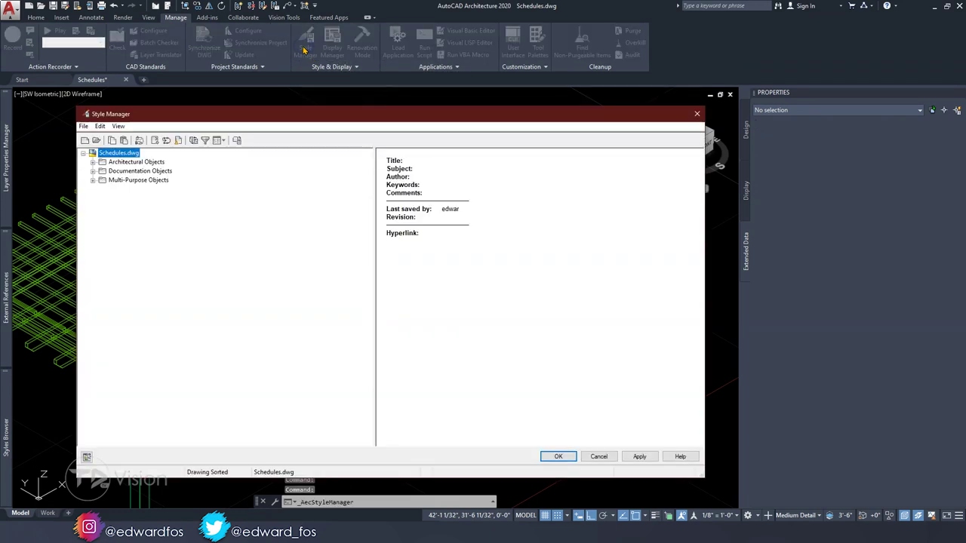
{"action": "left_click", "coordinate": [93, 172]}
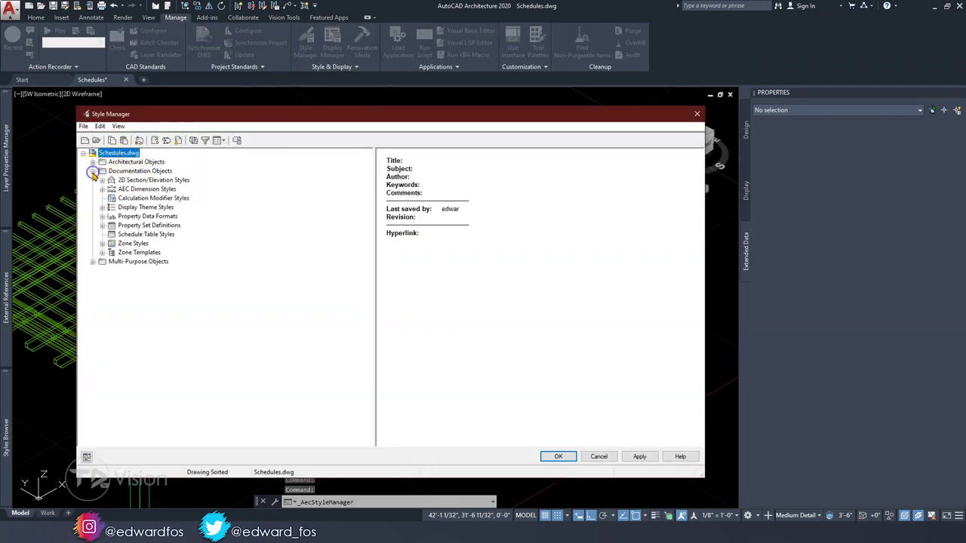
{"action": "left_click", "coordinate": [151, 226]}
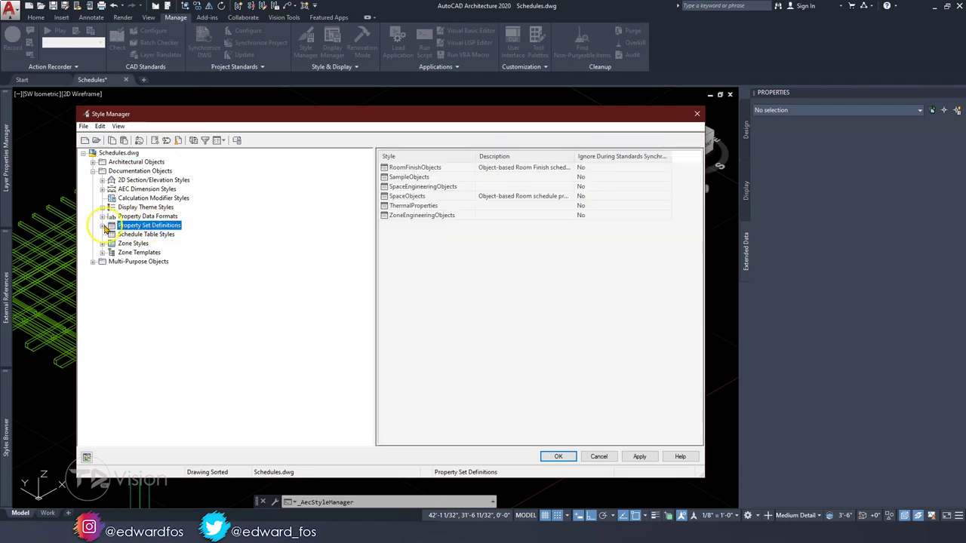
{"action": "left_click", "coordinate": [102, 225]}
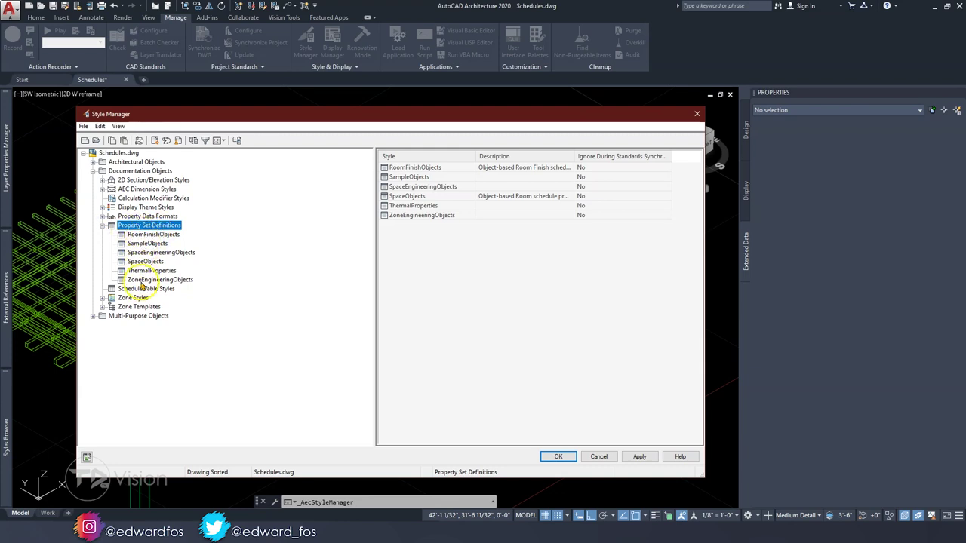
- Create a new property set definition named LumberObjects
{"action": "right_click", "coordinate": [154, 230]}
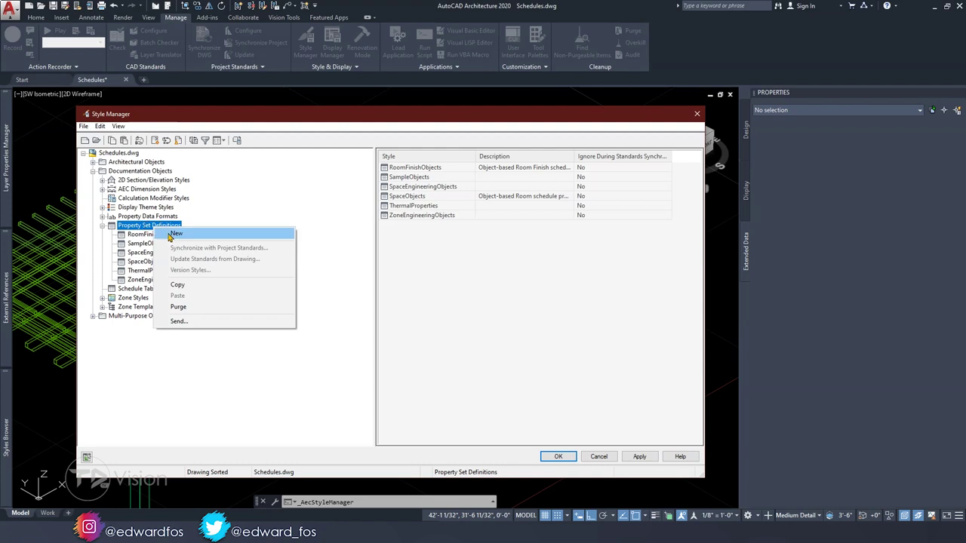
{"action": "left_click", "coordinate": [173, 234]}
{"action": "left_click", "coordinate": [397, 158]}
{"action": "left_click", "coordinate": [422, 183]}
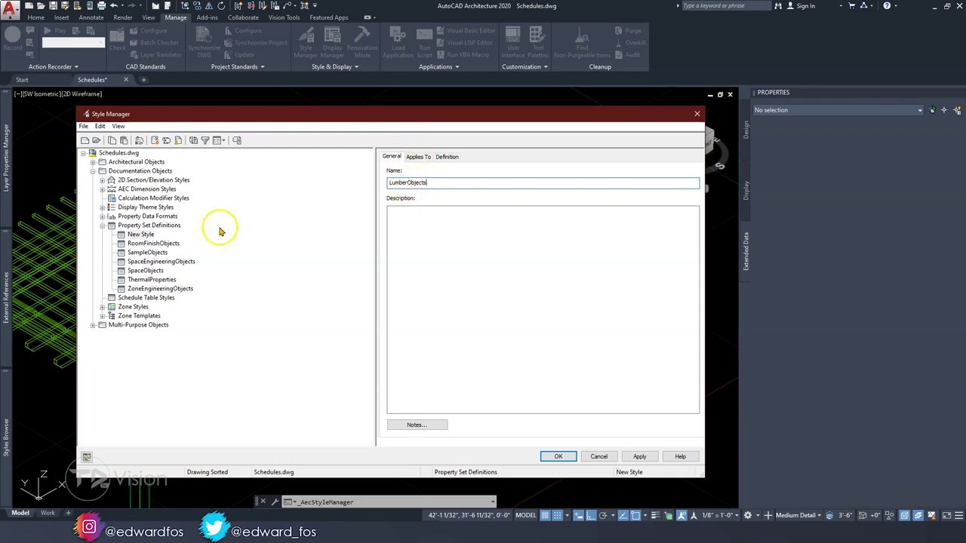
- Make the LumberObjects property set apply to Structural Member objects
{"action": "left_click", "coordinate": [418, 157]}
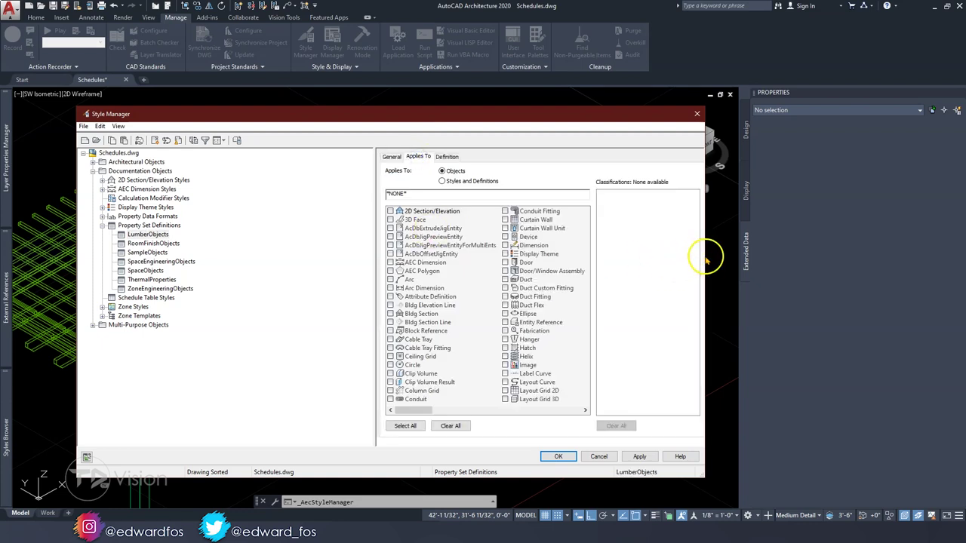
{"action": "left_click_drag", "start_coordinate": [705, 257], "coordinate": [888, 267]}
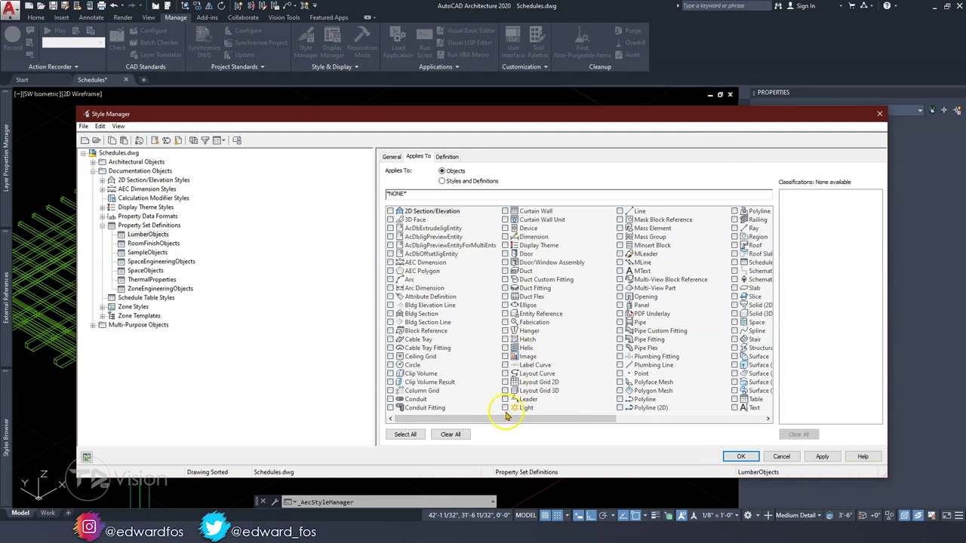
{"action": "left_click_drag", "start_coordinate": [288, 115], "coordinate": [437, 473]}
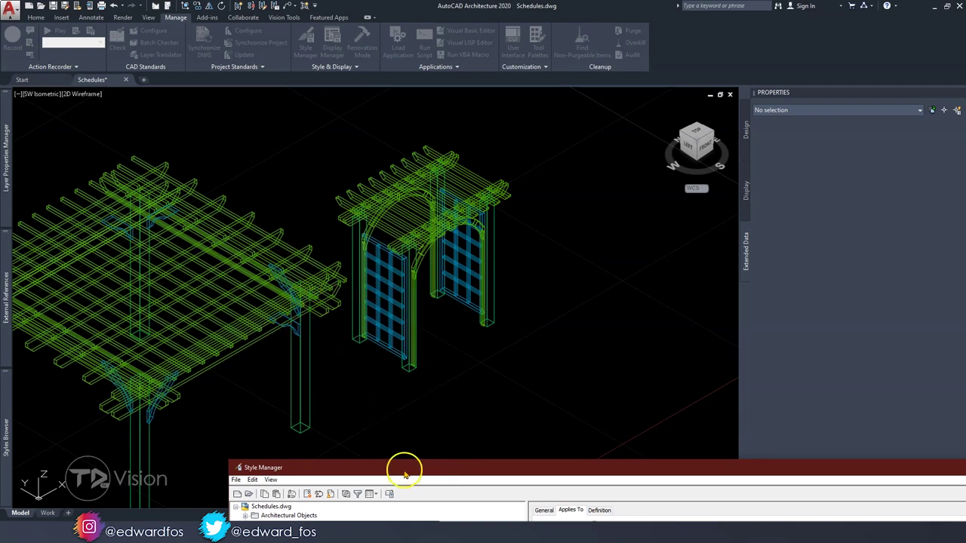
{"action": "left_click_drag", "start_coordinate": [428, 472], "coordinate": [240, 106]}
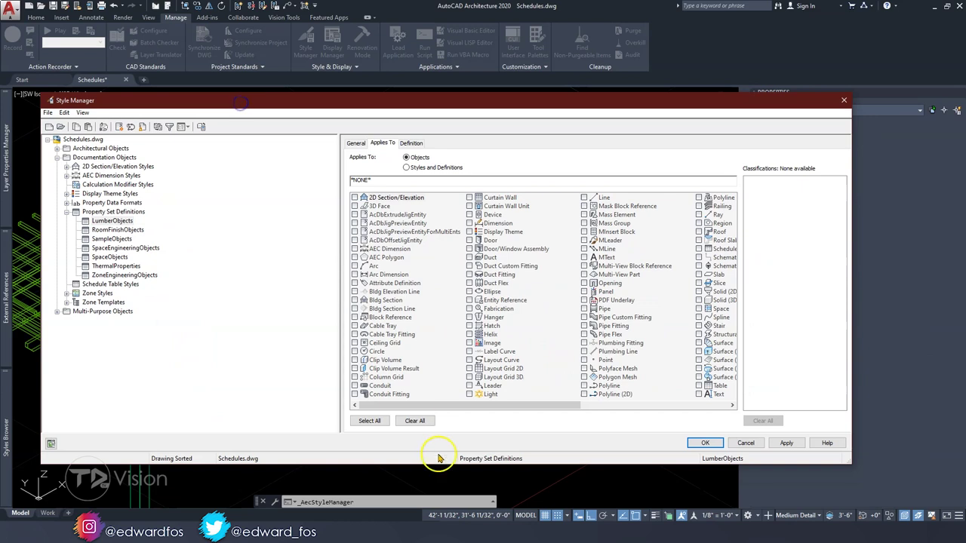
{"action": "left_click_drag", "start_coordinate": [442, 405], "coordinate": [548, 406]}
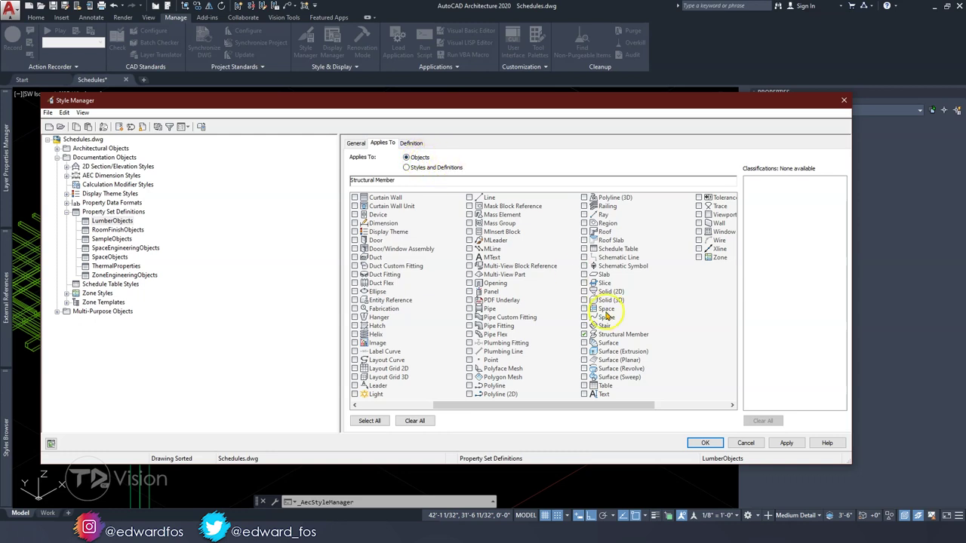
{"action": "left_click", "coordinate": [612, 336]}
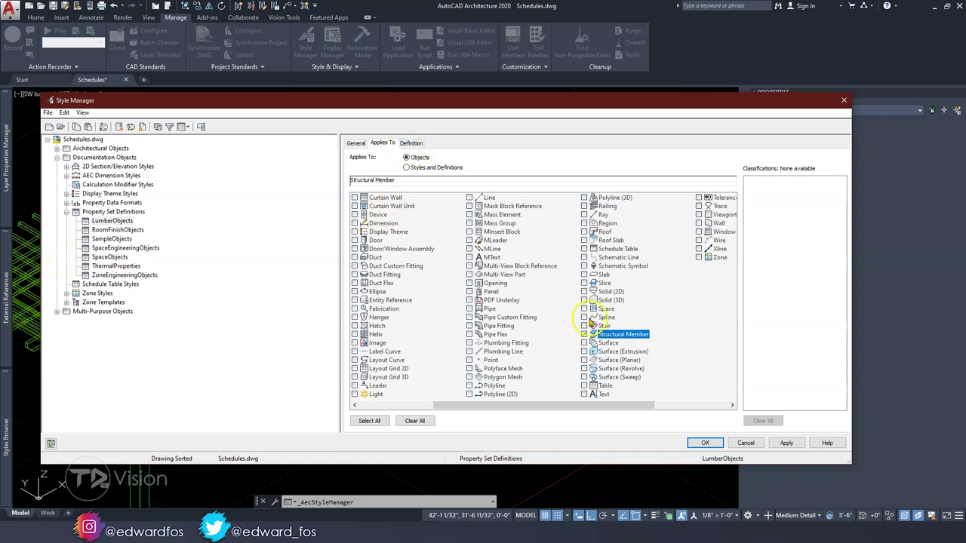
- Add a manual property named PartName with default settings to the LumberObjects definition and check its columns
{"action": "left_click", "coordinate": [411, 143]}
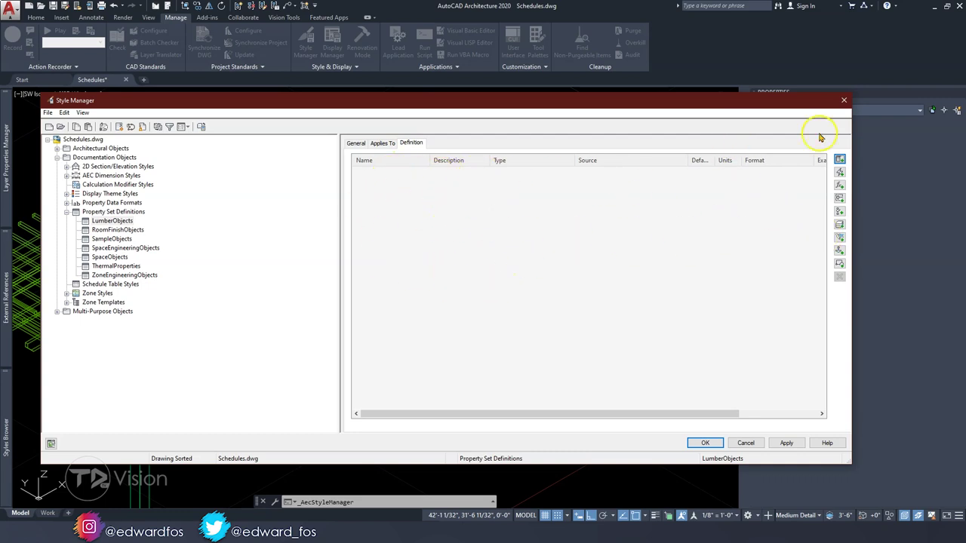
{"action": "left_click_drag", "start_coordinate": [856, 194], "coordinate": [734, 212]}
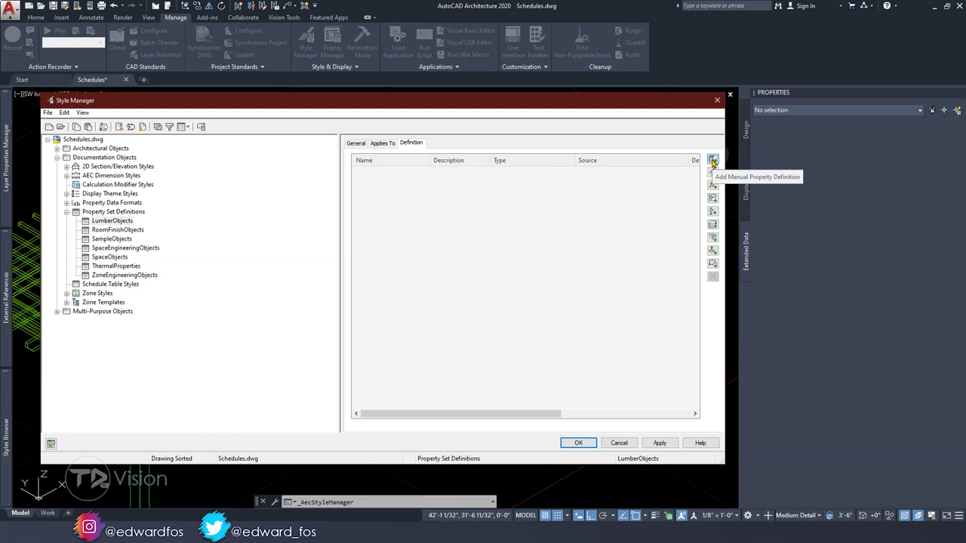
{"action": "left_click", "coordinate": [713, 161]}
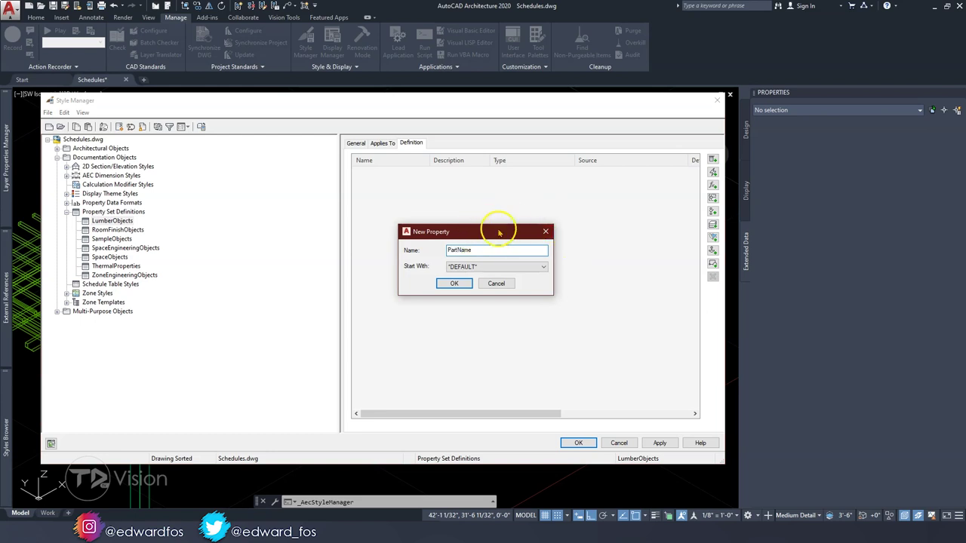
{"action": "left_click_drag", "start_coordinate": [478, 235], "coordinate": [482, 241]}
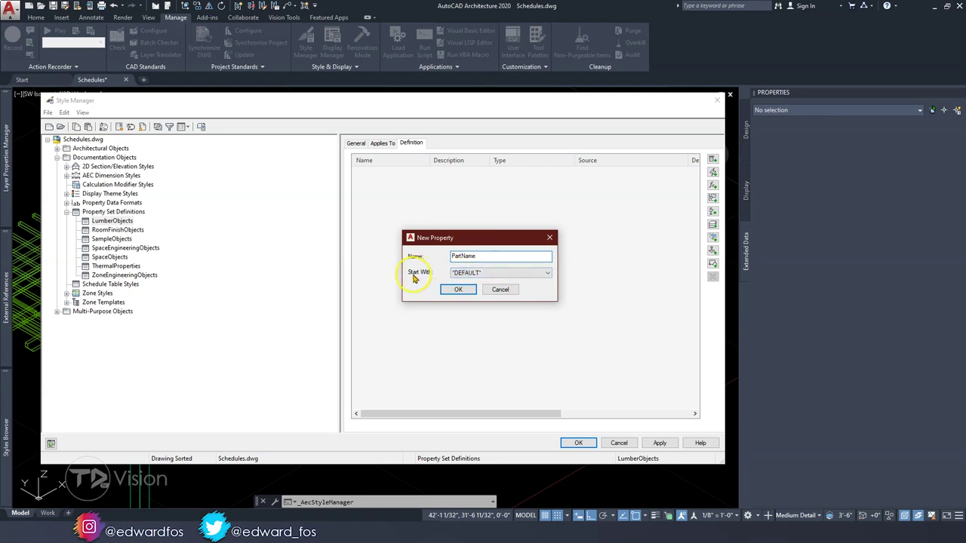
{"action": "left_click", "coordinate": [457, 290]}
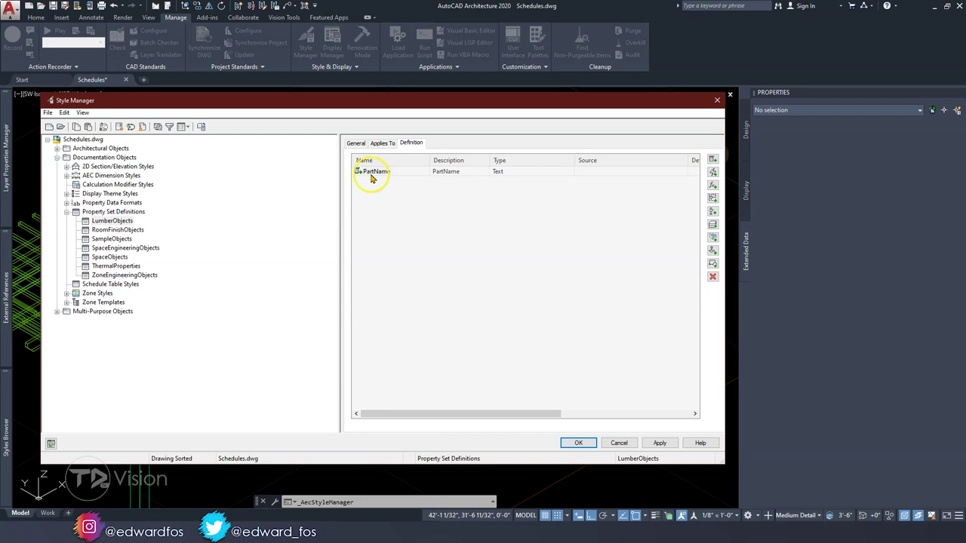
{"action": "left_click_drag", "start_coordinate": [438, 411], "coordinate": [576, 406]}
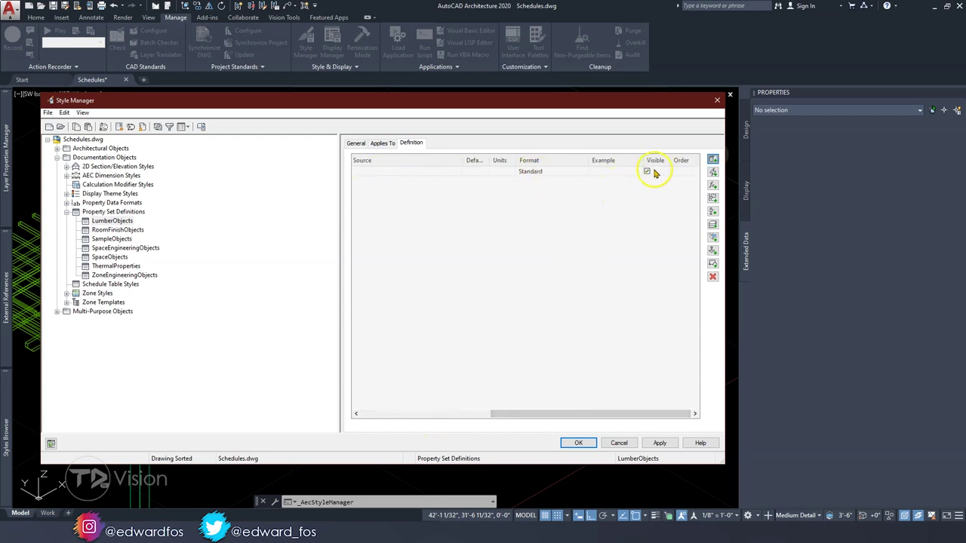
- Add the automatic Structural Member properties Length, Style and Object Type to the LumberObjects definition
{"action": "left_click_drag", "start_coordinate": [611, 412], "coordinate": [461, 410]}
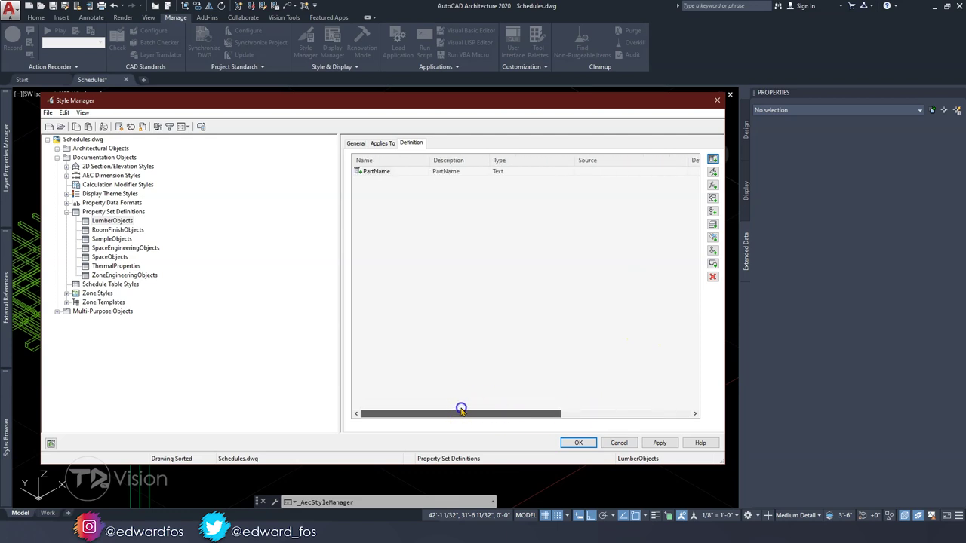
{"action": "left_click", "coordinate": [713, 174]}
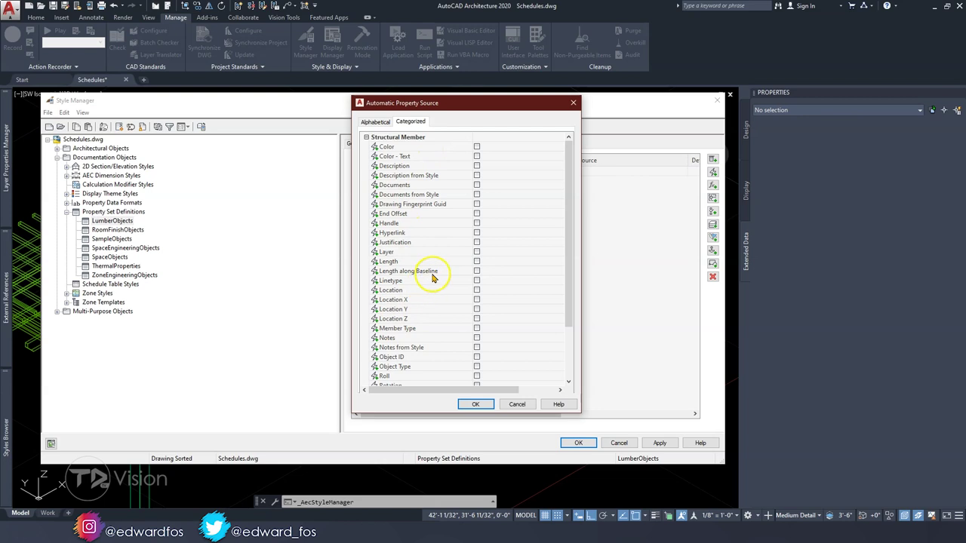
{"action": "left_click_drag", "start_coordinate": [567, 205], "coordinate": [581, 283]}
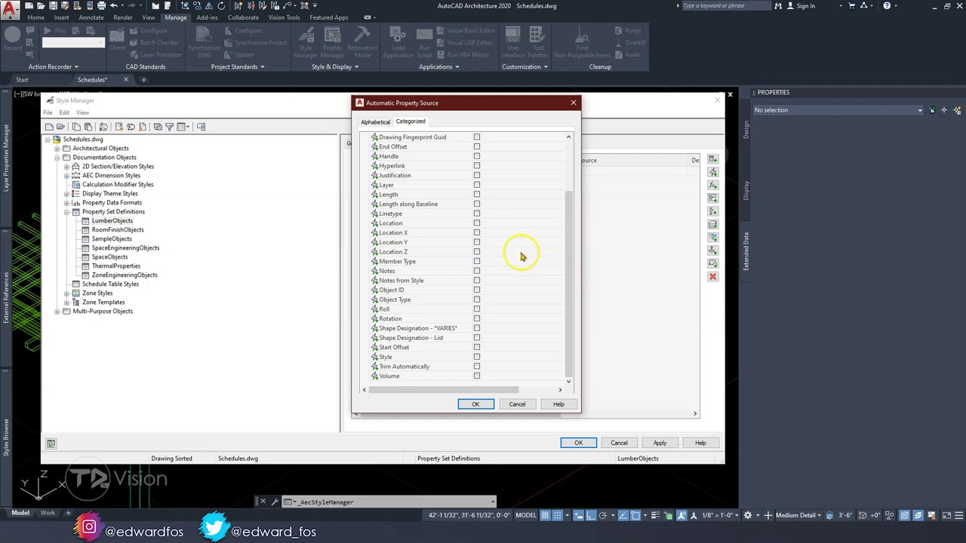
{"action": "scroll", "coordinate": [494, 222], "scroll_direction": "up", "scroll_amount": 3}
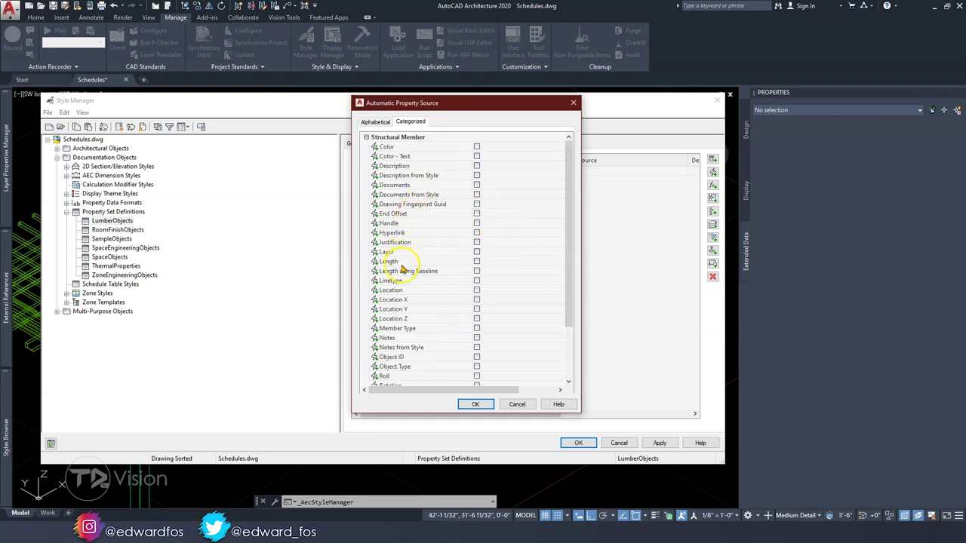
{"action": "left_click", "coordinate": [476, 263]}
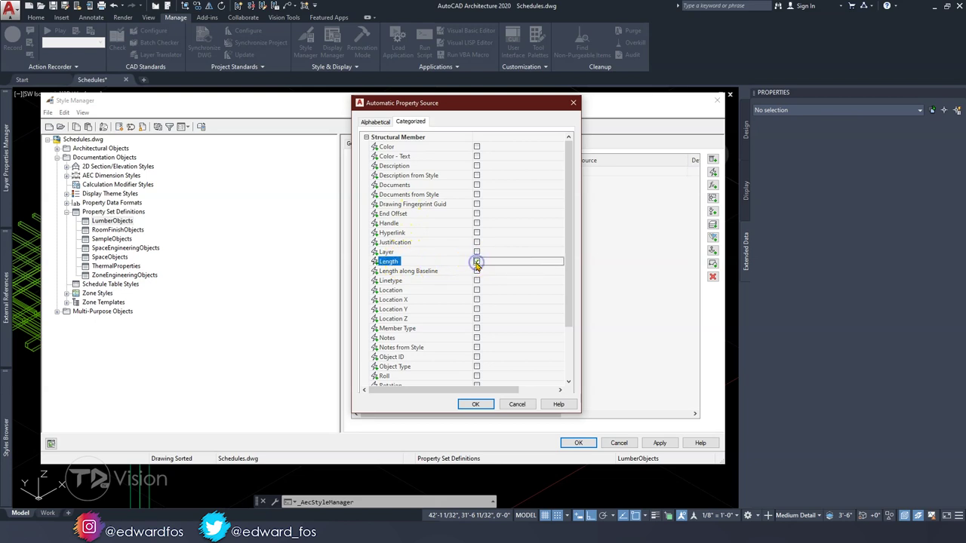
{"action": "scroll", "coordinate": [571, 245], "scroll_direction": "down", "scroll_amount": 3}
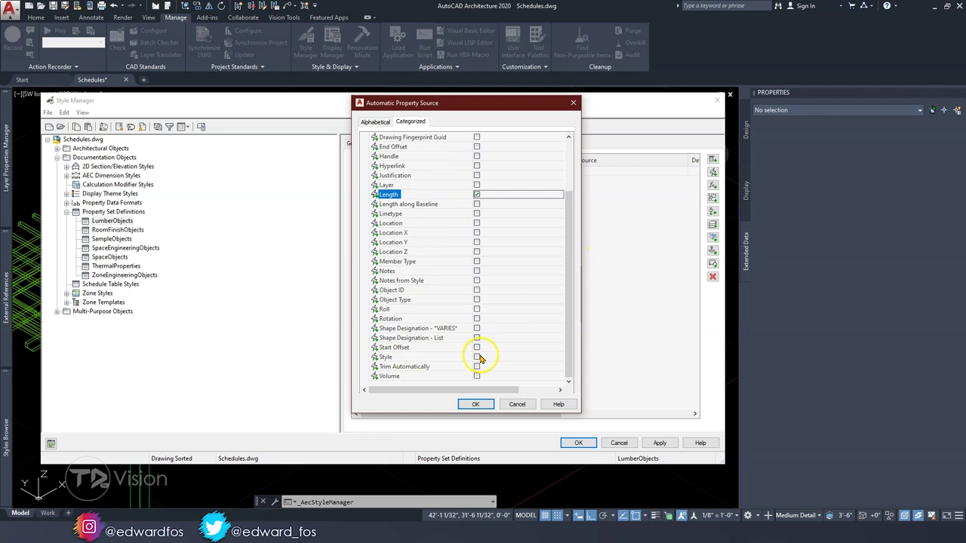
{"action": "left_click", "coordinate": [476, 357]}
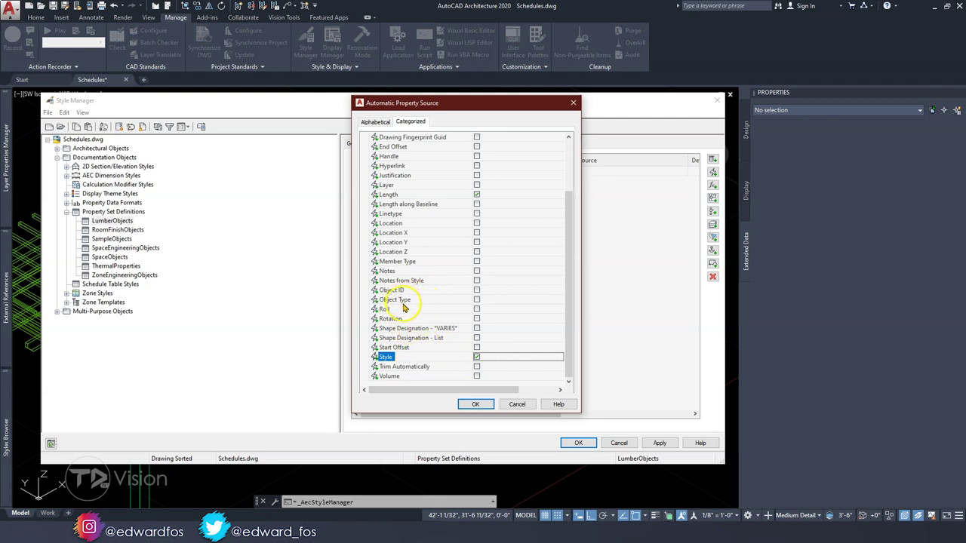
{"action": "left_click", "coordinate": [476, 300]}
{"action": "left_click", "coordinate": [476, 301]}
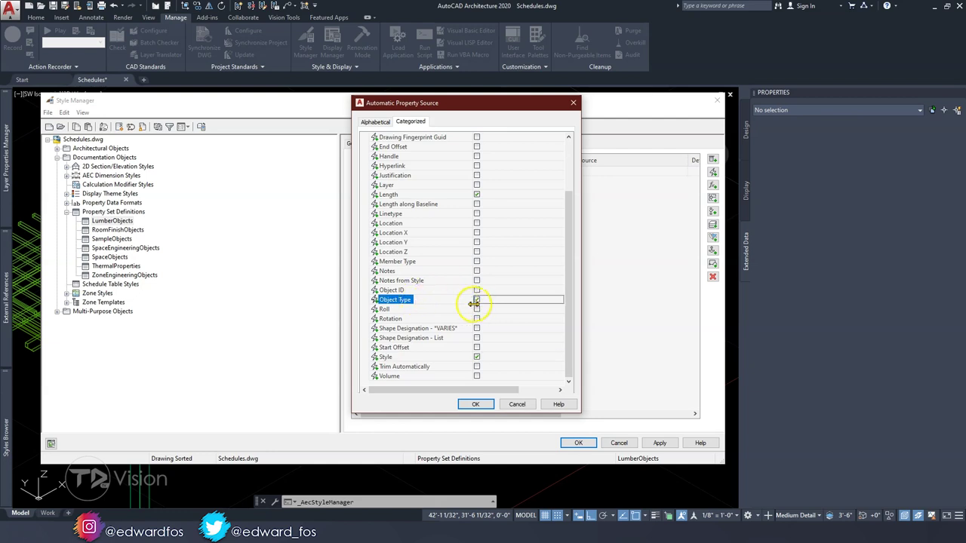
{"action": "scroll", "coordinate": [478, 306], "scroll_direction": "up", "scroll_amount": 3}
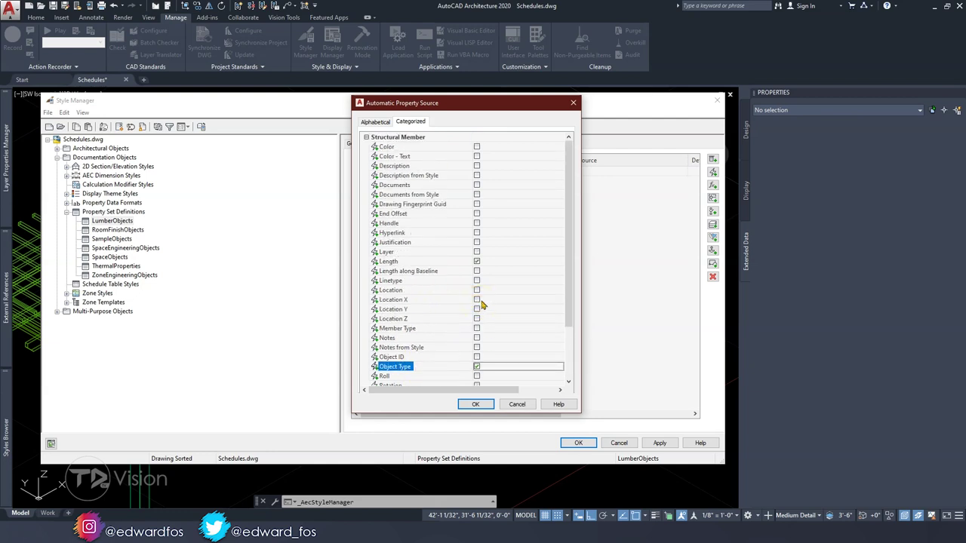
{"action": "scroll", "coordinate": [482, 304], "scroll_direction": "down", "scroll_amount": 3}
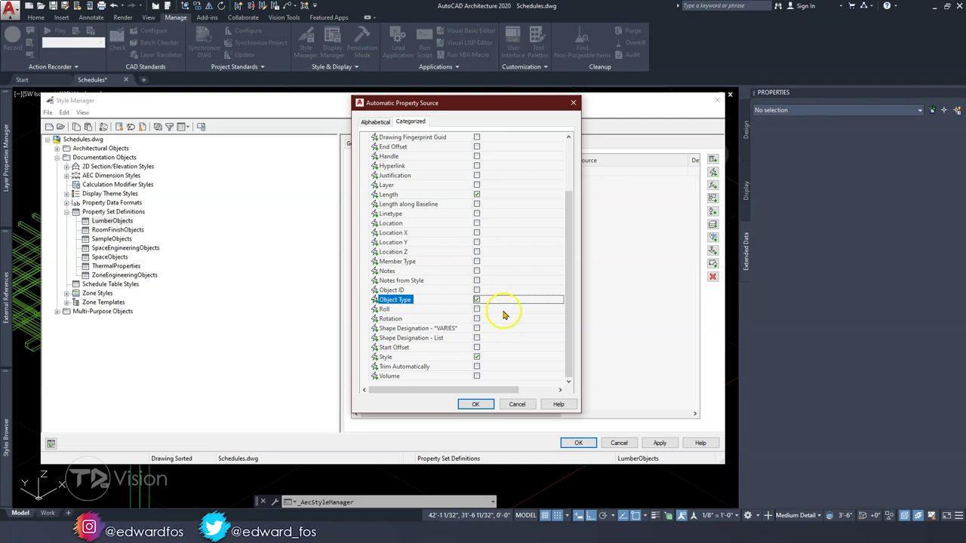
{"action": "left_click", "coordinate": [475, 405]}
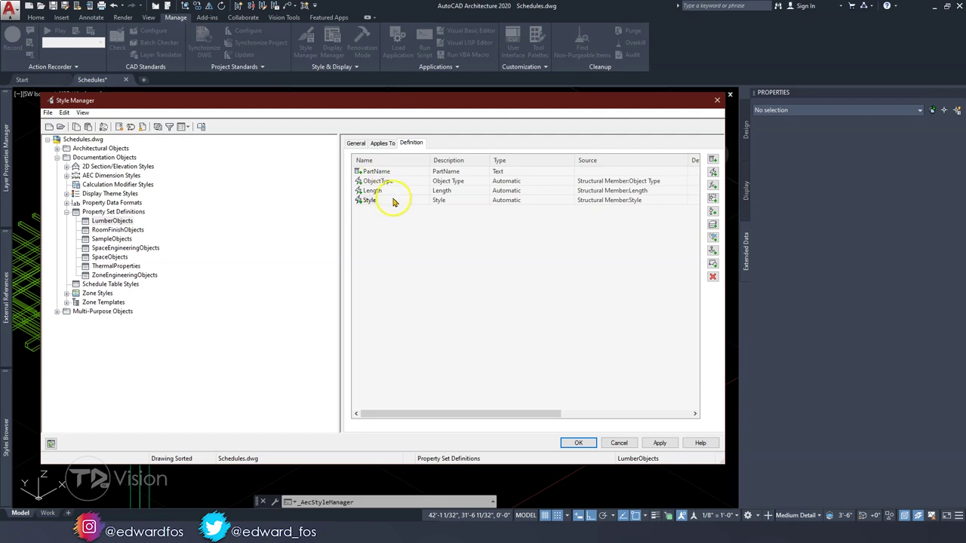
- Widen the property list to show all its columns and set the Length property's format to Length - Long
{"action": "left_click", "coordinate": [713, 187]}
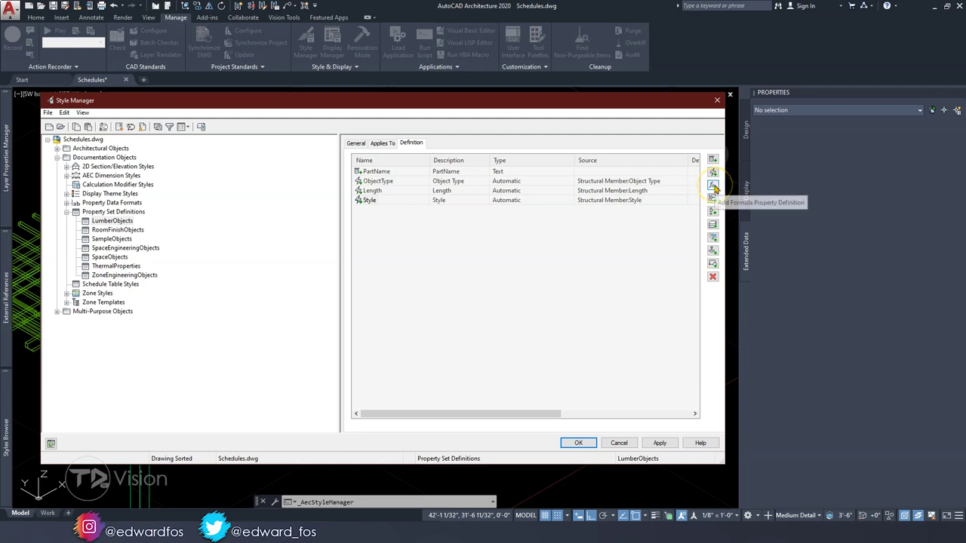
{"action": "left_click", "coordinate": [713, 210]}
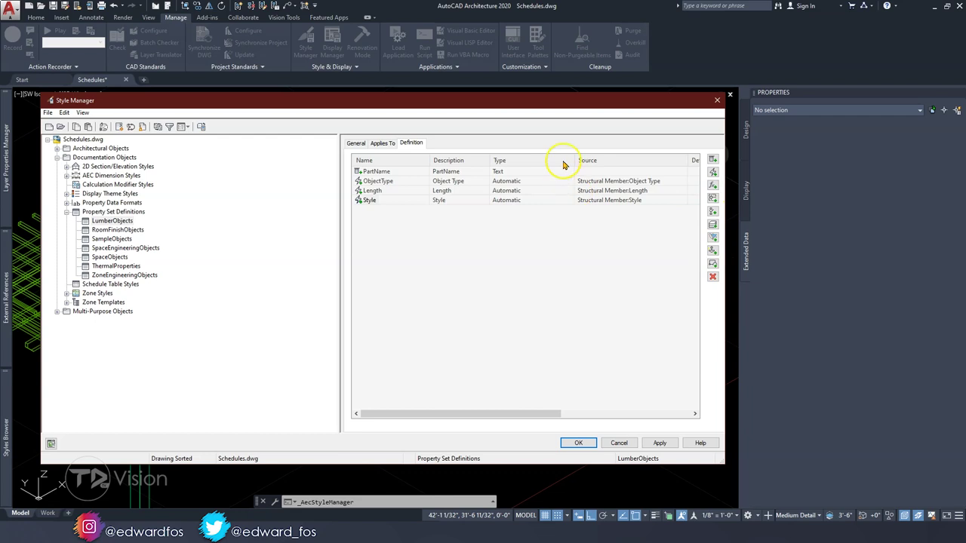
{"action": "left_click_drag", "start_coordinate": [611, 105], "coordinate": [599, 107]}
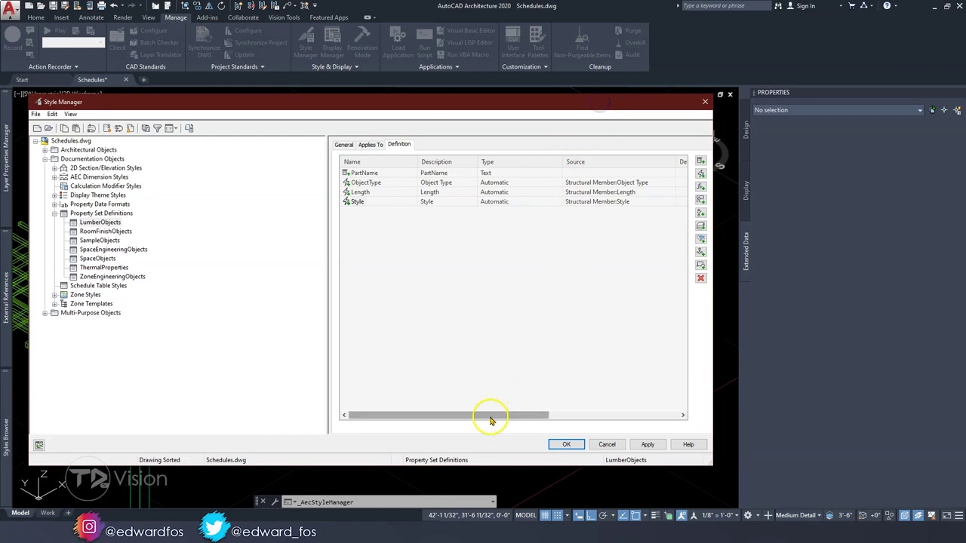
{"action": "left_click_drag", "start_coordinate": [491, 417], "coordinate": [536, 421]}
{"action": "left_click_drag", "start_coordinate": [324, 309], "coordinate": [160, 302]}
{"action": "mouse_move", "coordinate": [357, 412]}
{"action": "left_mouse_down"}
{"action": "mouse_move", "coordinate": [283, 412]}
{"action": "mouse_move", "coordinate": [352, 415]}
{"action": "left_mouse_up"}
{"action": "left_click", "coordinate": [194, 191]}
{"action": "left_click", "coordinate": [530, 191]}
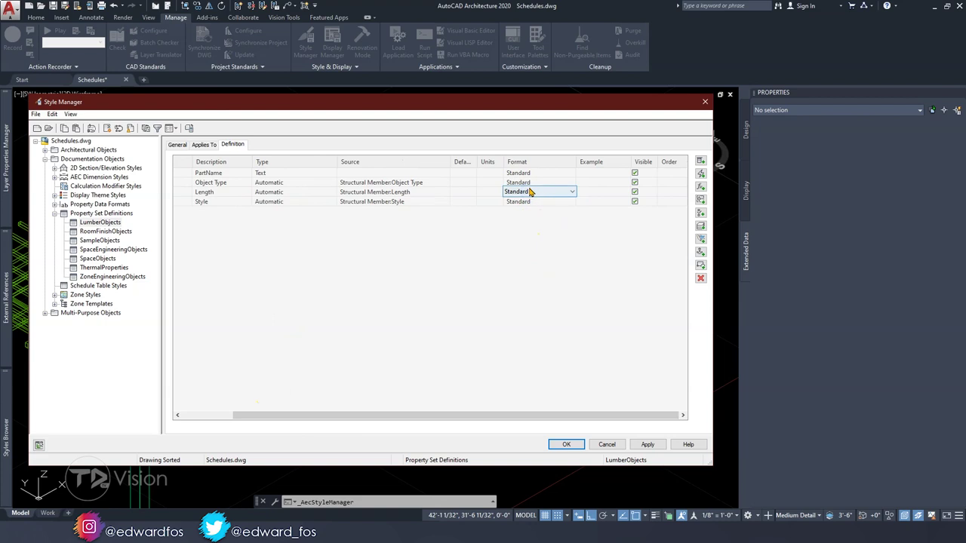
{"action": "left_click", "coordinate": [531, 193]}
{"action": "left_click", "coordinate": [534, 225]}
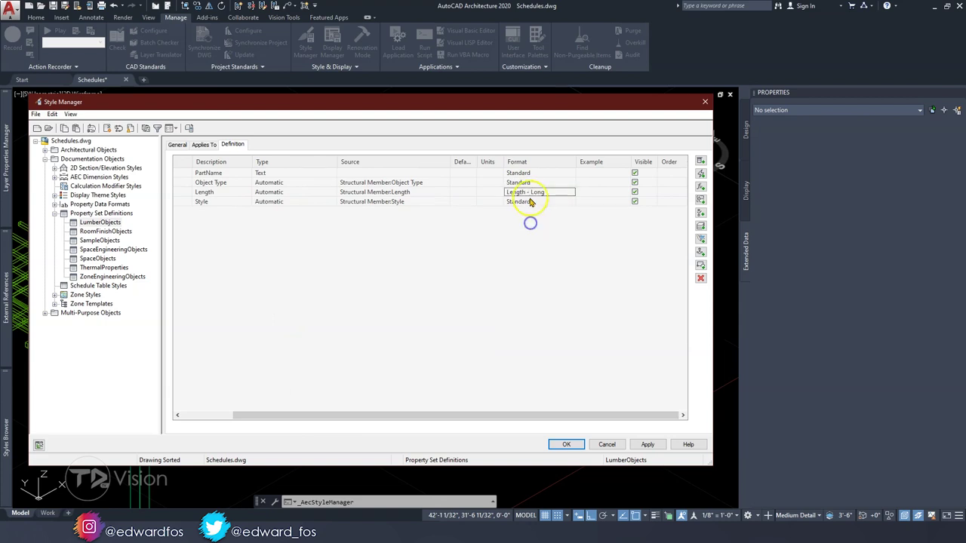
- Set the display order to 1 for Object Type, 2 for Style, 3 for PartName and 4 for Length
{"action": "left_click_drag", "start_coordinate": [486, 421], "coordinate": [636, 188]}
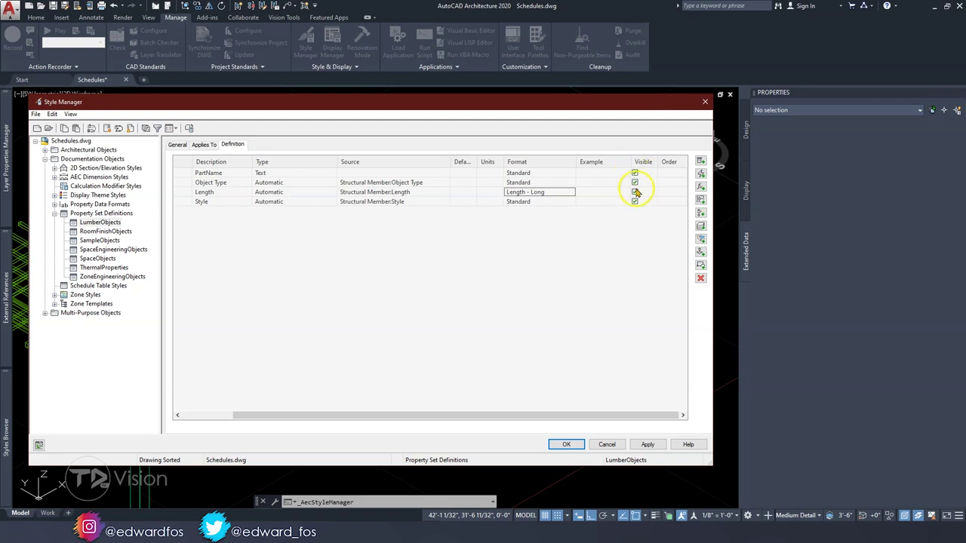
{"action": "left_click_drag", "start_coordinate": [478, 420], "coordinate": [420, 199]}
{"action": "left_click", "coordinate": [667, 184]}
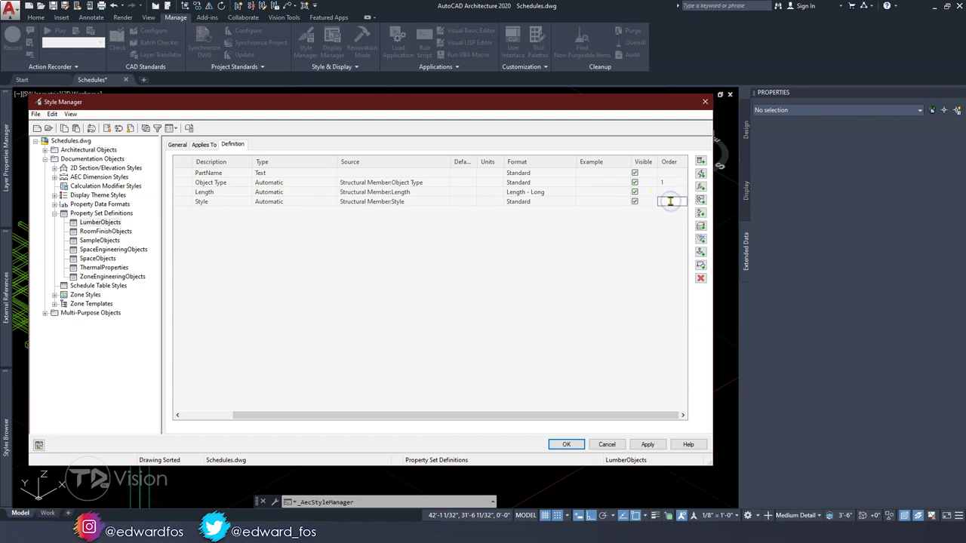
{"action": "left_click", "coordinate": [675, 173]}
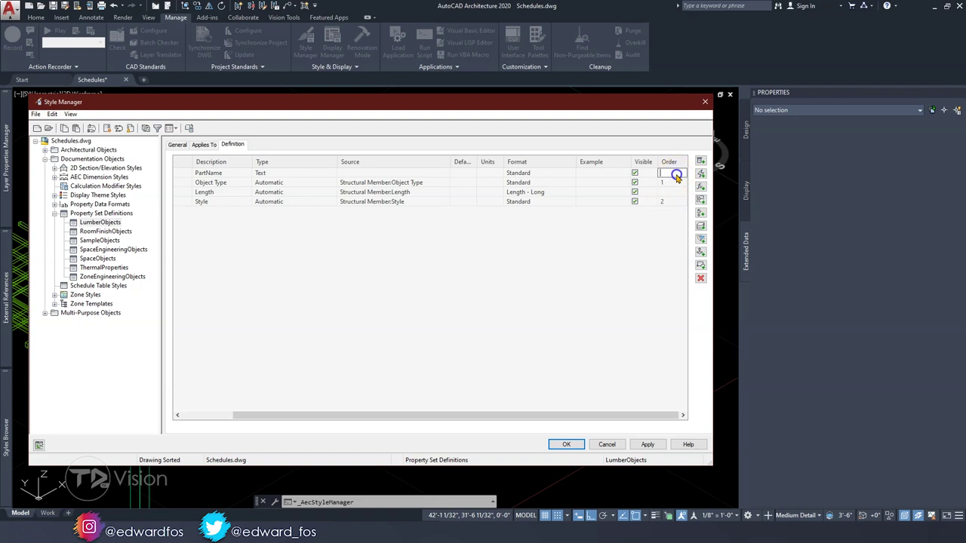
{"action": "type", "text": "3"}
{"action": "left_click", "coordinate": [670, 191]}
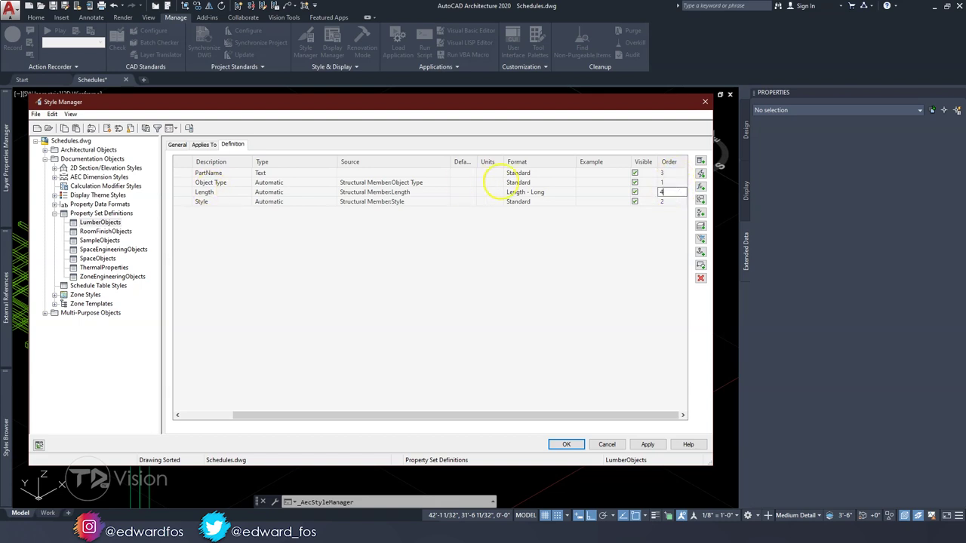
{"action": "left_click", "coordinate": [554, 270]}
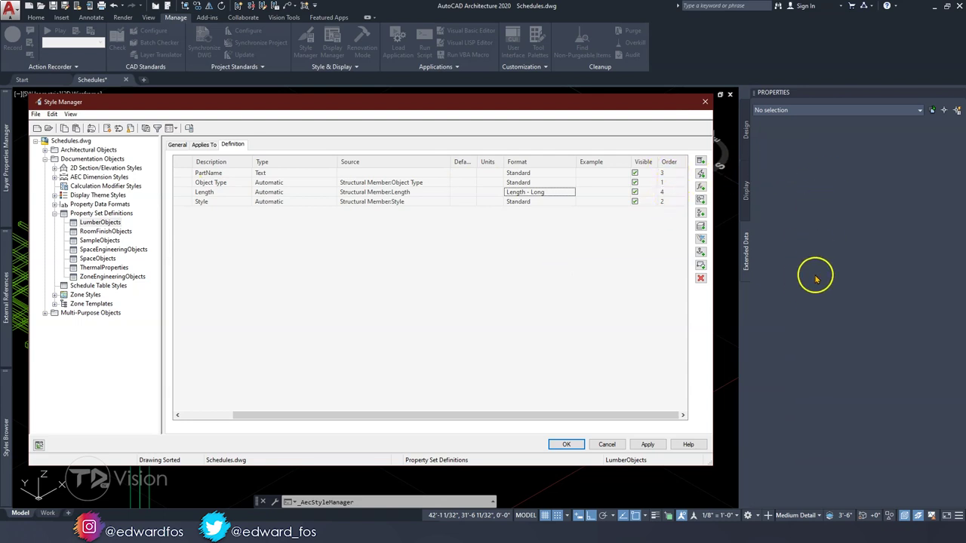
- Review the LumberObjects definition's settings, then save it and close the Style Manager
{"action": "left_click_drag", "start_coordinate": [408, 416], "coordinate": [475, 407]}
{"action": "left_click", "coordinate": [203, 146]}
{"action": "left_click", "coordinate": [177, 144]}
{"action": "left_click", "coordinate": [565, 444]}
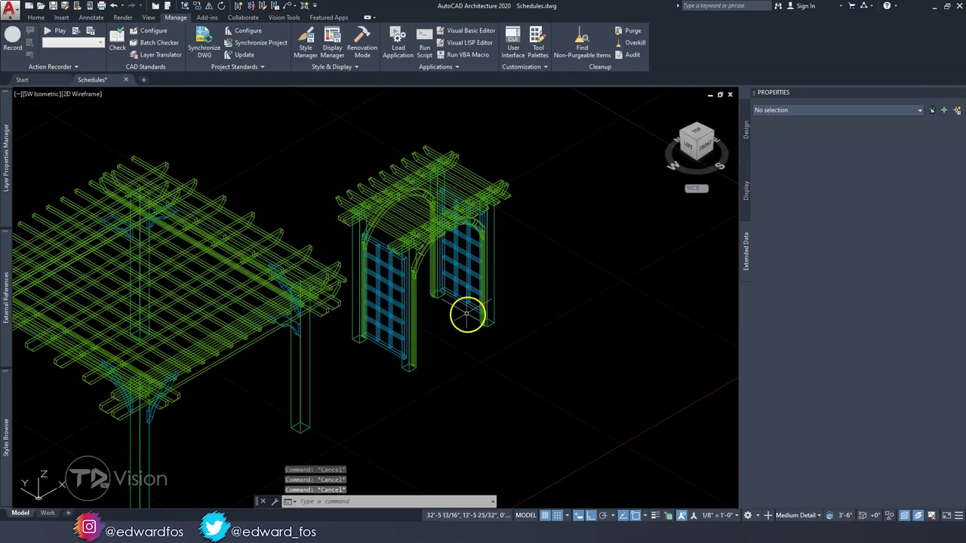
- Select every structural member of the pergola and arbor and attach the LumberObjects property set to them
{"action": "scroll", "coordinate": [445, 313], "scroll_direction": "down", "scroll_amount": 2}
{"action": "left_click", "coordinate": [625, 464]}
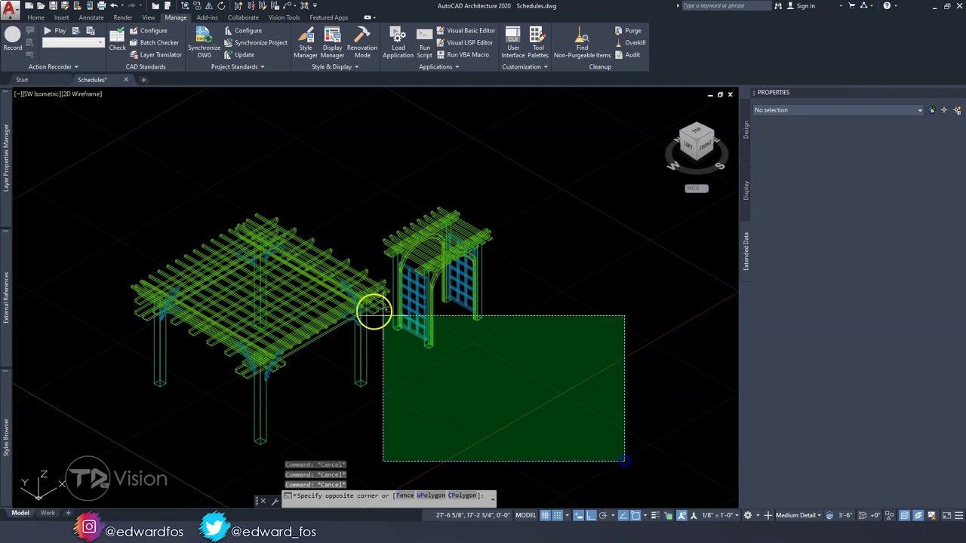
{"action": "left_click", "coordinate": [133, 158]}
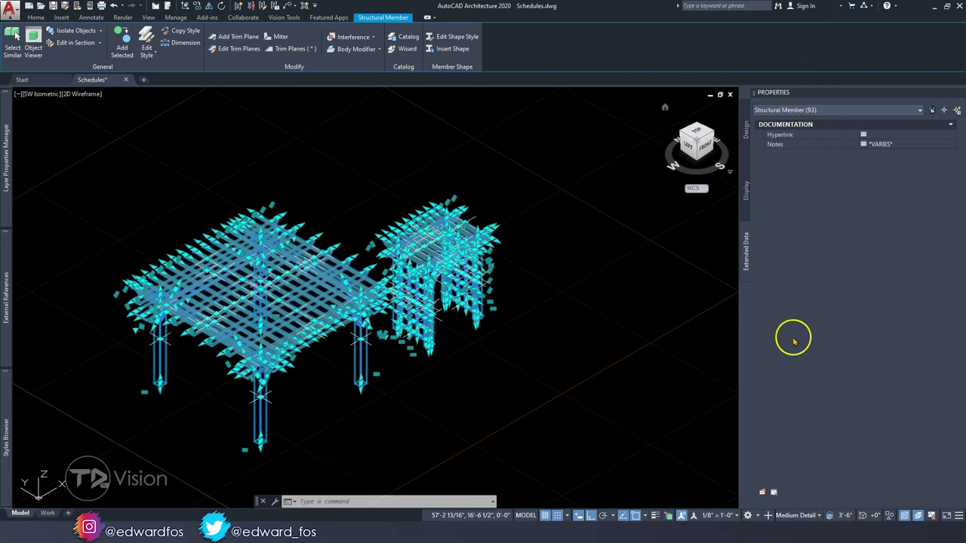
{"action": "left_click", "coordinate": [762, 493]}
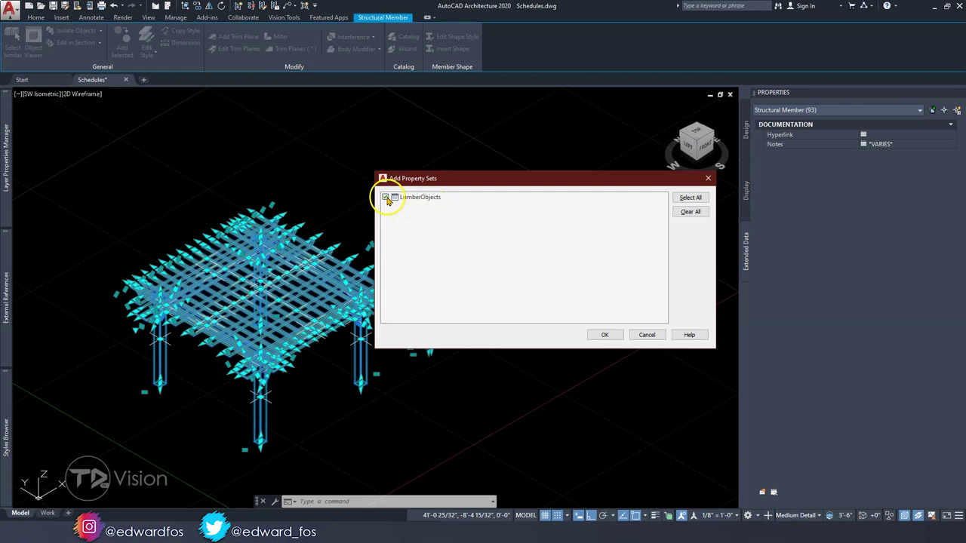
{"action": "left_click", "coordinate": [606, 335]}
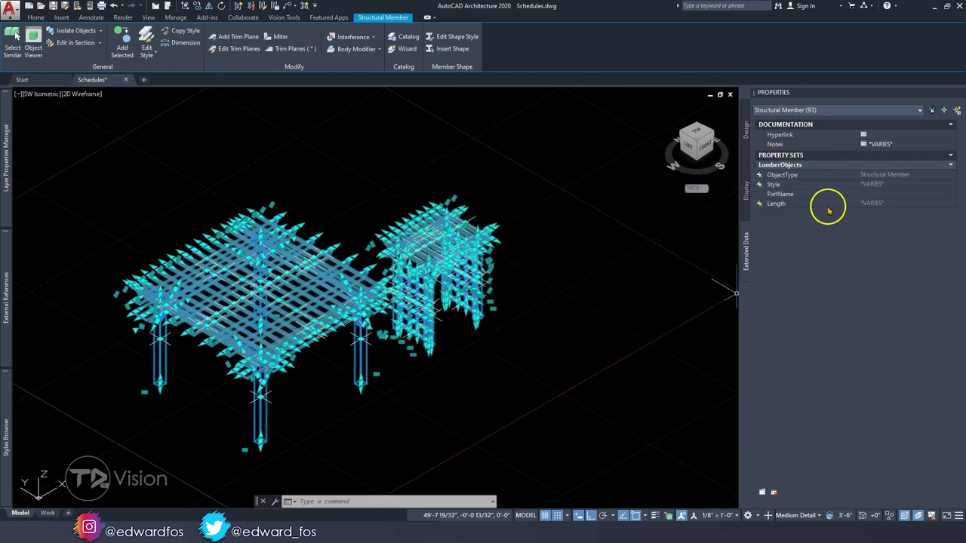
- Clear the selection and inspect the LumberObjects property values of one pergola post
{"action": "key", "text": "Escape"}
{"action": "scroll", "coordinate": [367, 343], "scroll_direction": "up", "scroll_amount": 3}
{"action": "left_click", "coordinate": [385, 343]}
{"action": "left_click", "coordinate": [344, 354]}
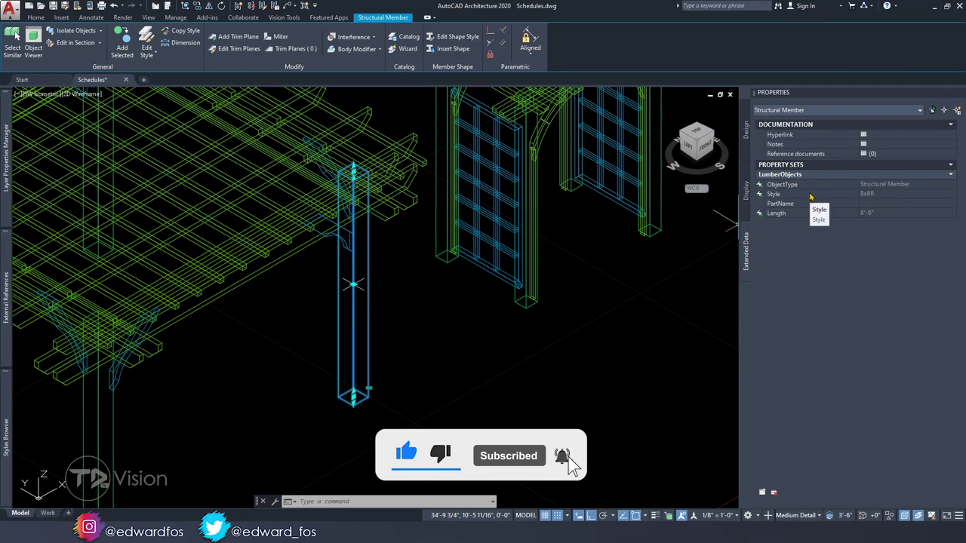
{"action": "left_click", "coordinate": [837, 192]}
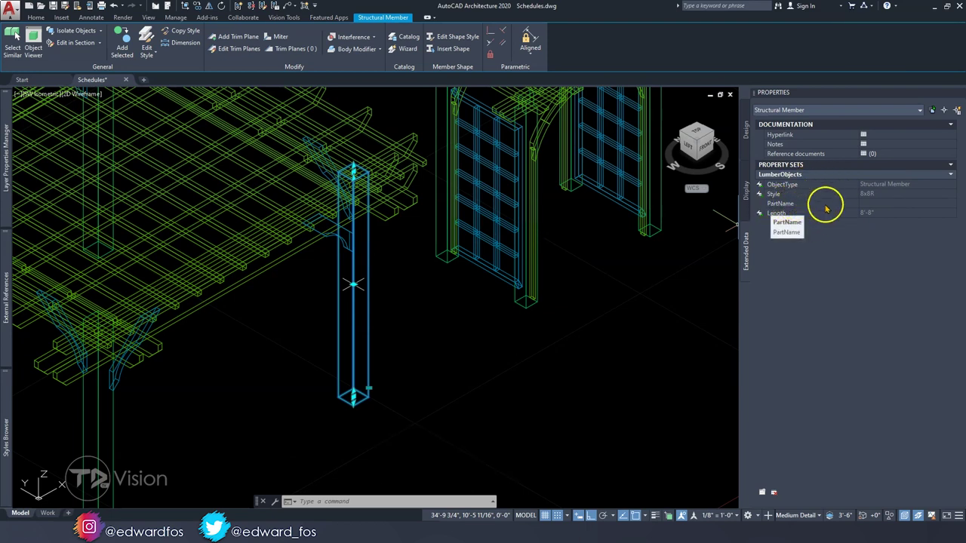
{"action": "scroll", "coordinate": [572, 243], "scroll_direction": "down", "scroll_amount": 5}
{"action": "scroll", "coordinate": [438, 263], "scroll_direction": "up", "scroll_amount": 5}
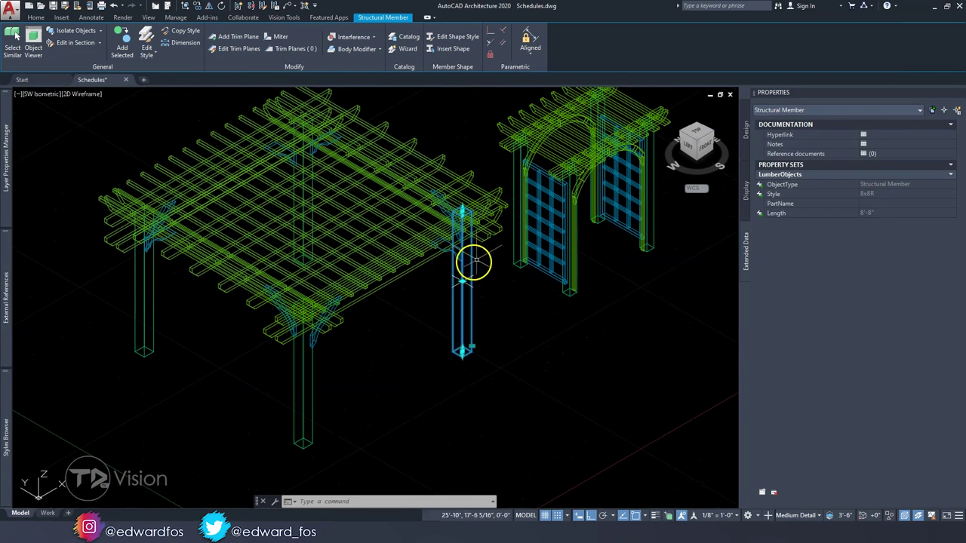
{"action": "scroll", "coordinate": [437, 324], "scroll_direction": "down", "scroll_amount": 1}
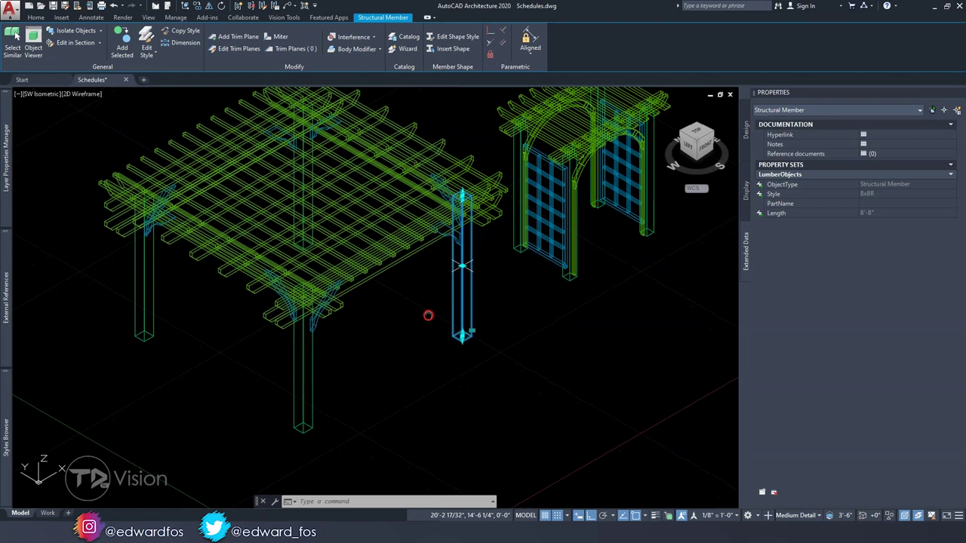
{"action": "scroll", "coordinate": [452, 310], "scroll_direction": "down", "scroll_amount": 3}
{"action": "scroll", "coordinate": [453, 305], "scroll_direction": "up", "scroll_amount": 3}
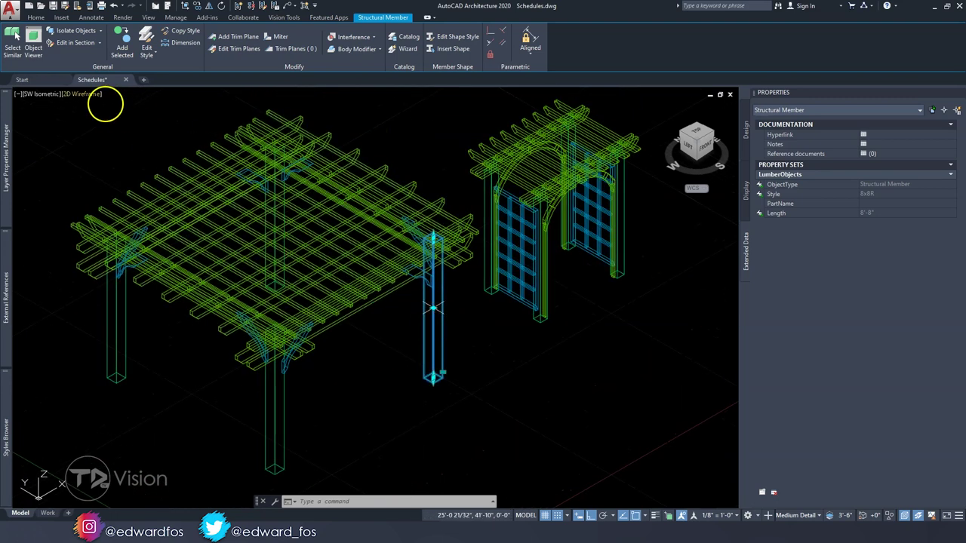
{"action": "left_click", "coordinate": [13, 38]}
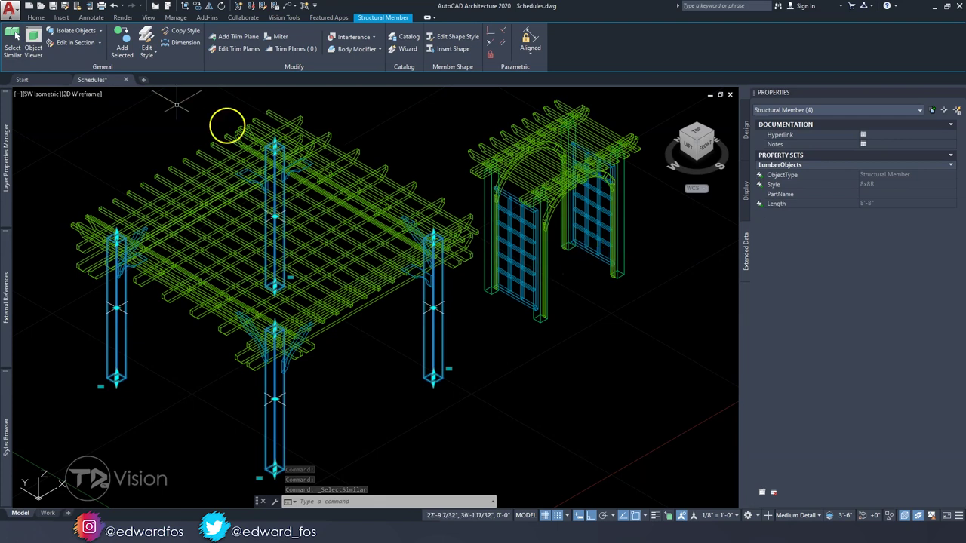
{"action": "key", "text": "Escape"}
- Switch the view to the Conceptual visual style and set PartName to Post for all posts of the pergola and arbor
{"action": "left_click", "coordinate": [84, 94]}
{"action": "left_click", "coordinate": [121, 130]}
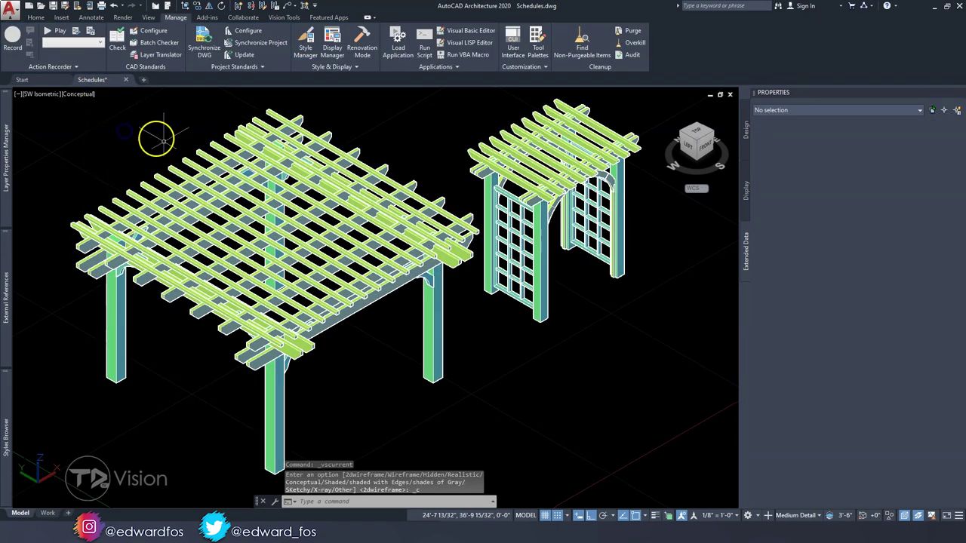
{"action": "left_click", "coordinate": [286, 377]}
{"action": "left_click", "coordinate": [540, 291]}
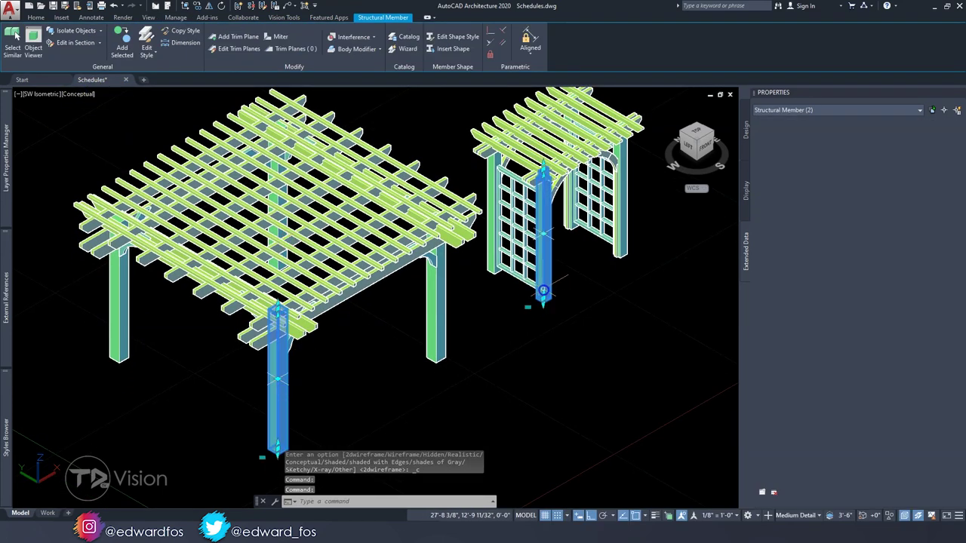
{"action": "left_click", "coordinate": [15, 38]}
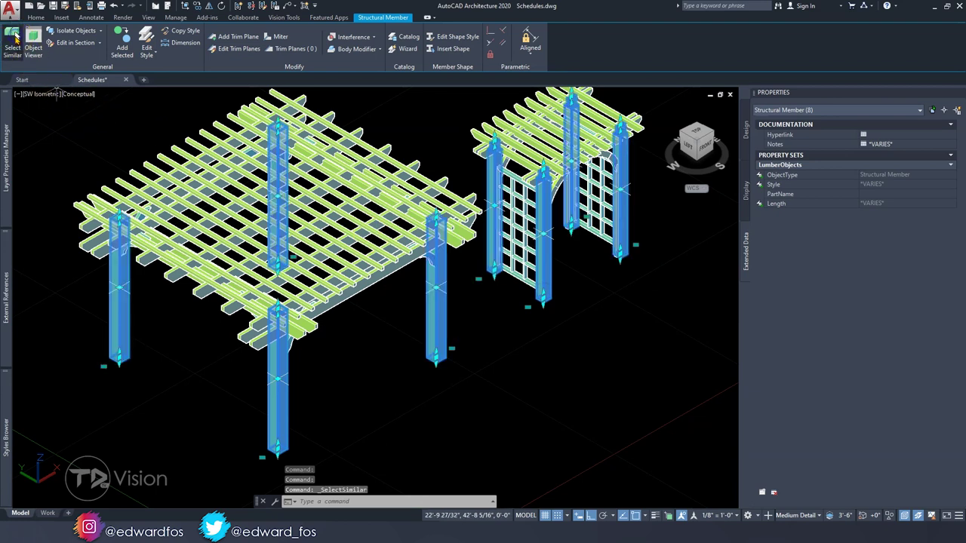
{"action": "left_click", "coordinate": [877, 194]}
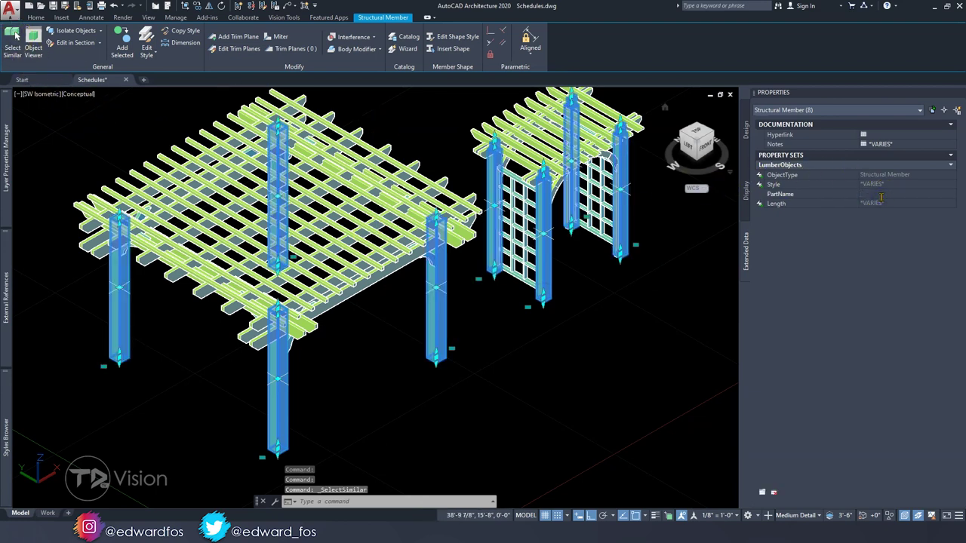
{"action": "type", "text": "Post"}
{"action": "key", "text": "Return"}
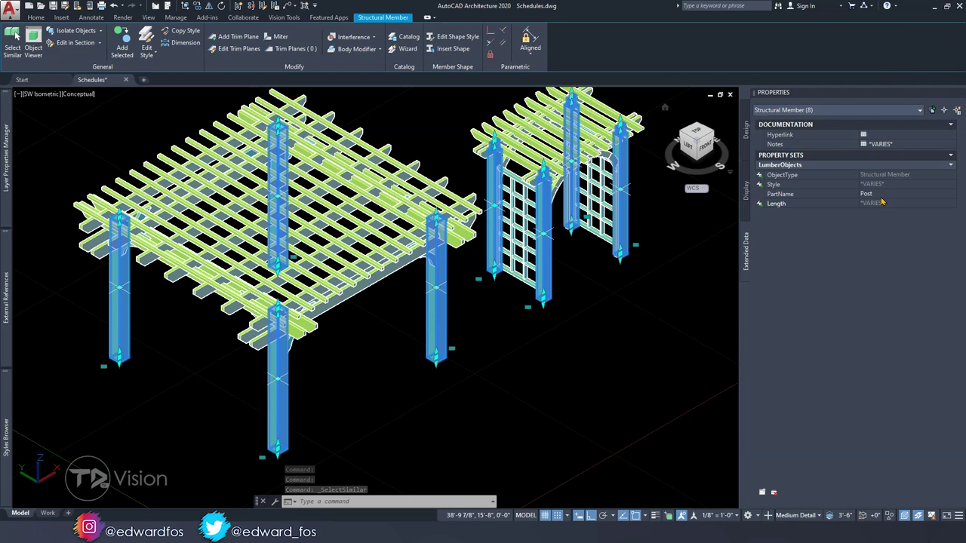
{"action": "key", "text": "Escape"}
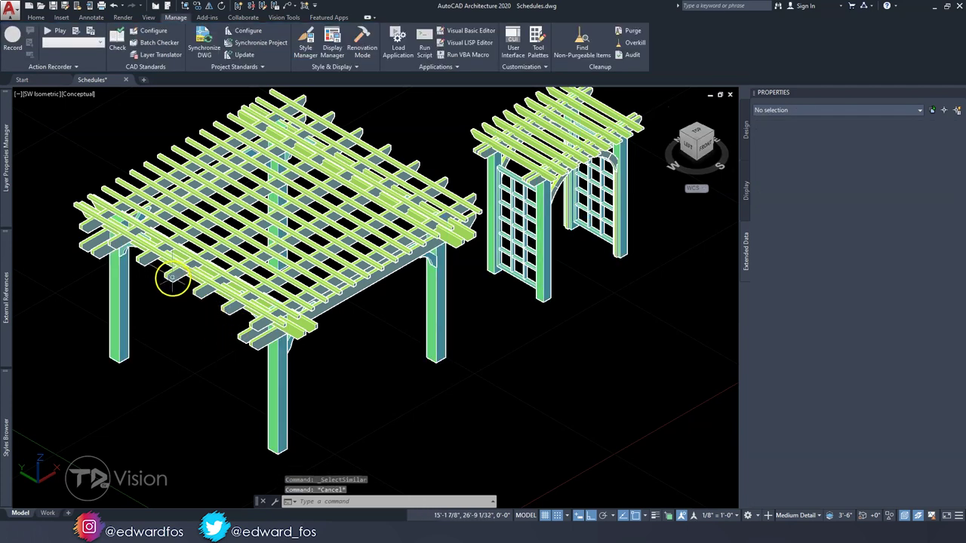
- Select all members similar to a 2x8R pergola member, and remove the pergola's rafters from the selection, keeping its beams
{"action": "left_click", "coordinate": [95, 255]}
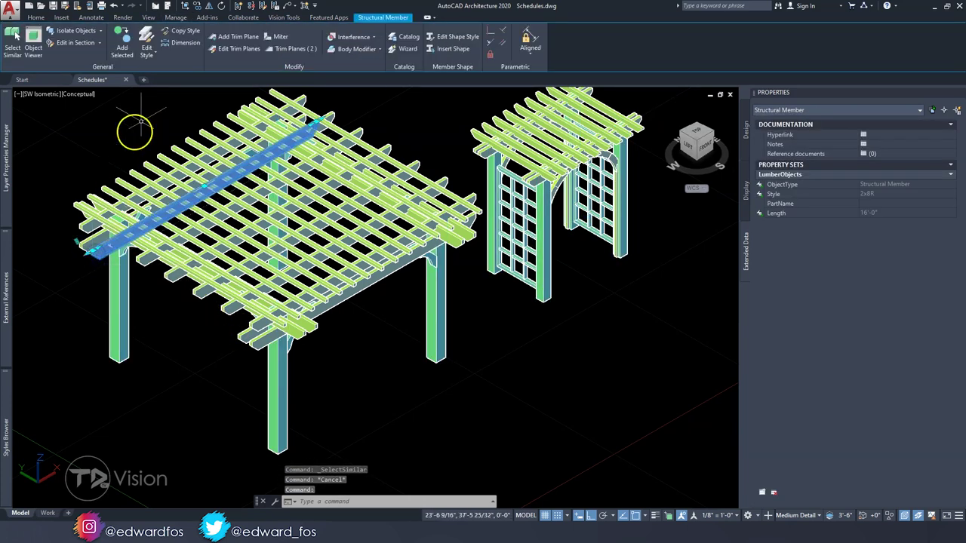
{"action": "left_click", "coordinate": [13, 41]}
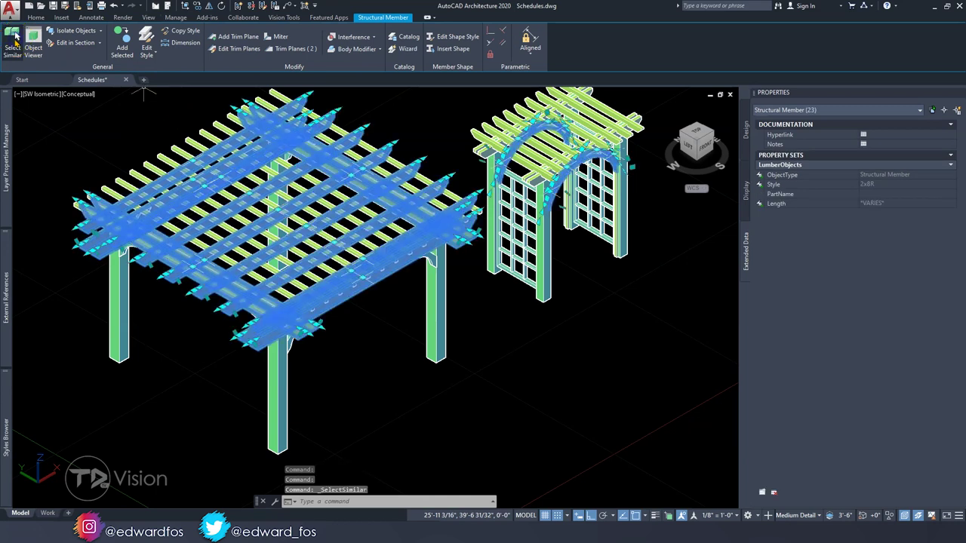
{"action": "scroll", "coordinate": [355, 149], "scroll_direction": "up", "scroll_amount": 4}
{"action": "left_click", "coordinate": [332, 147], "text": "shift"}
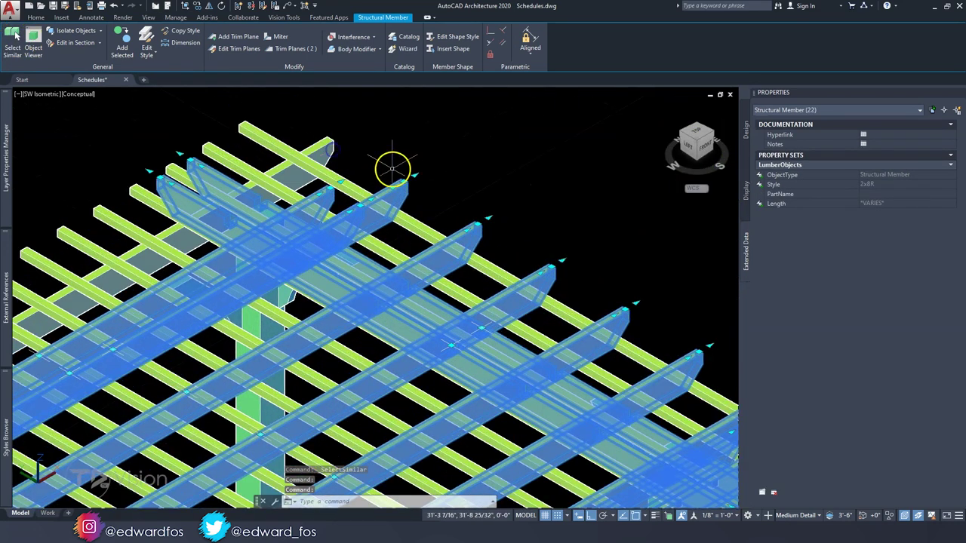
{"action": "left_click", "coordinate": [403, 195], "text": "shift"}
{"action": "left_click", "coordinate": [462, 234], "text": "shift"}
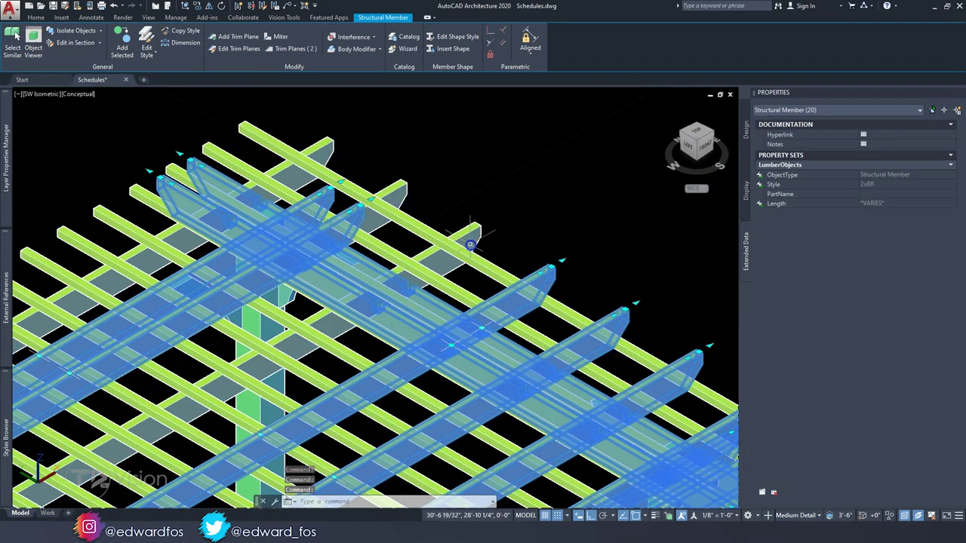
{"action": "left_click", "coordinate": [535, 288]}
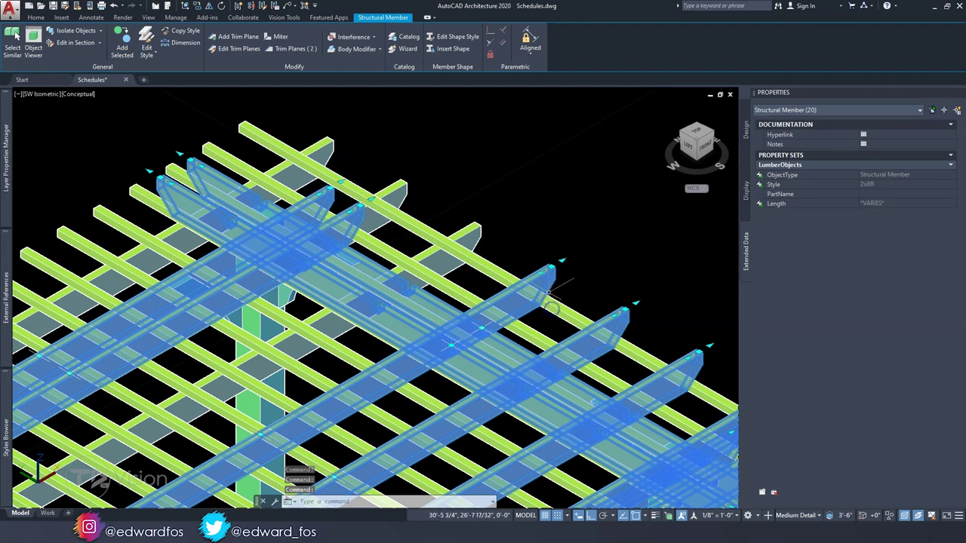
{"action": "middle_click_drag", "start_coordinate": [578, 276], "coordinate": [400, 199]}
{"action": "left_click", "coordinate": [425, 219], "text": "shift"}
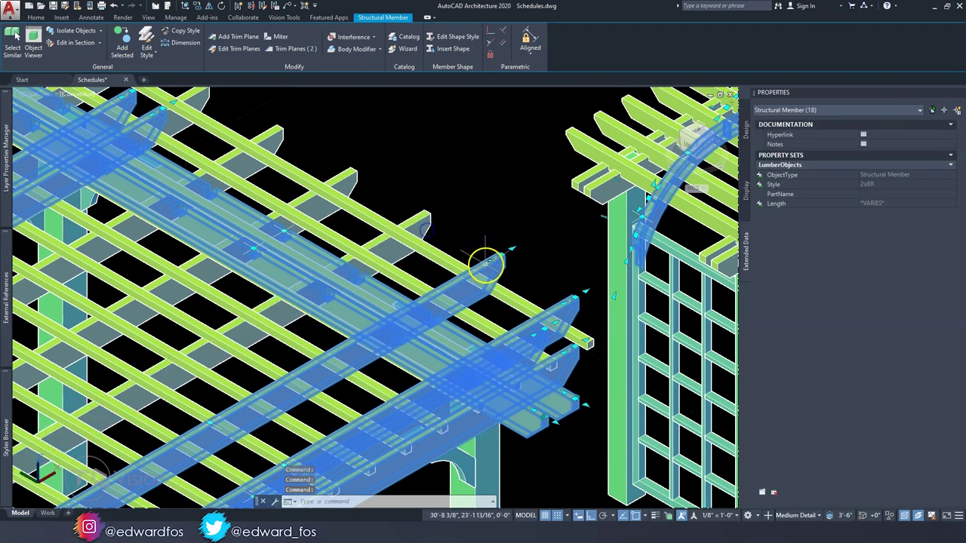
{"action": "left_click", "coordinate": [498, 258], "text": "shift"}
- Remove all curved segments of the arbor's two arches from the selection, leaving only the pergola beams selected
{"action": "scroll", "coordinate": [528, 302], "scroll_direction": "down", "scroll_amount": 5}
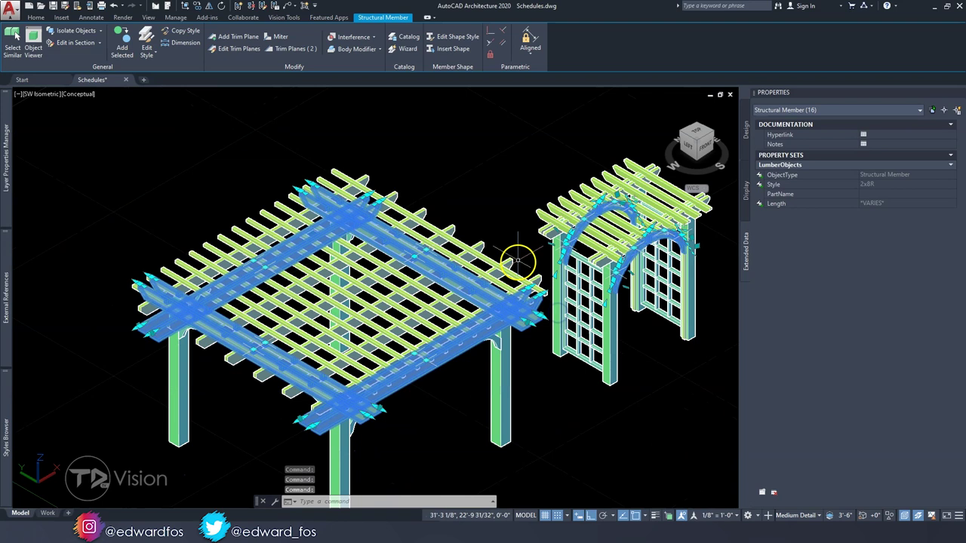
{"action": "scroll", "coordinate": [402, 230], "scroll_direction": "up", "scroll_amount": 2}
{"action": "scroll", "coordinate": [528, 237], "scroll_direction": "up", "scroll_amount": 1}
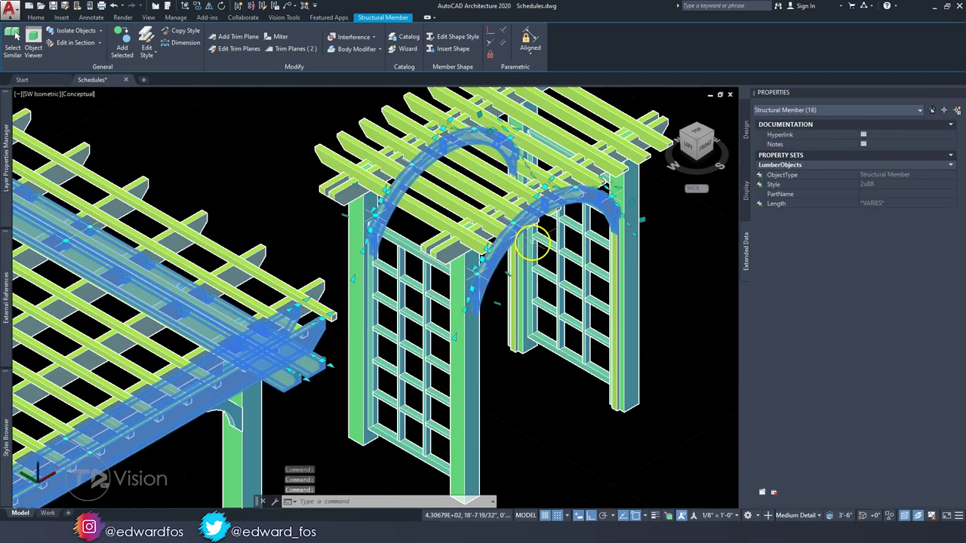
{"action": "scroll", "coordinate": [511, 287], "scroll_direction": "down", "scroll_amount": 1}
{"action": "scroll", "coordinate": [511, 287], "scroll_direction": "down", "scroll_amount": 3}
{"action": "left_click", "coordinate": [604, 300]}
{"action": "left_click", "coordinate": [446, 179]}
{"action": "scroll", "coordinate": [468, 256], "scroll_direction": "up", "scroll_amount": 5}
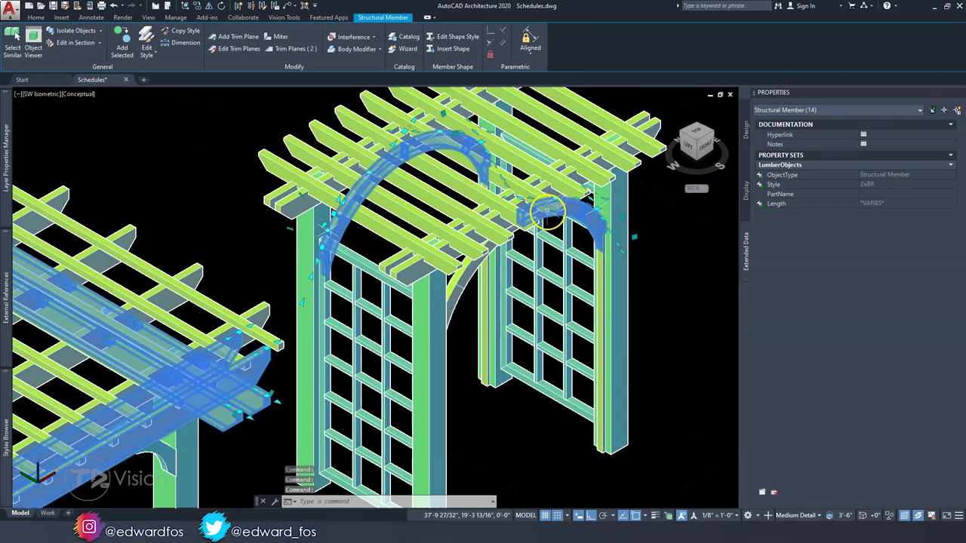
{"action": "left_click", "coordinate": [547, 212]}
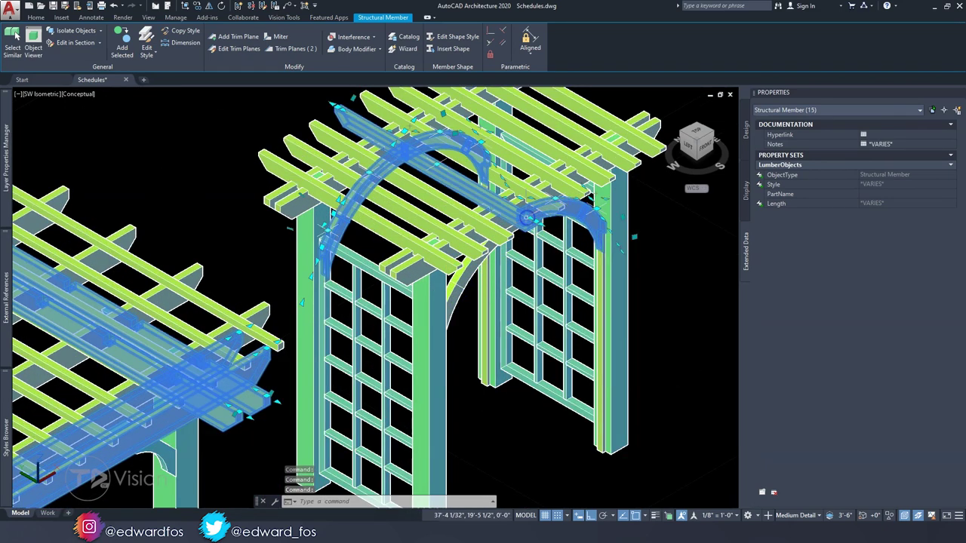
{"action": "double_click", "coordinate": [533, 211]}
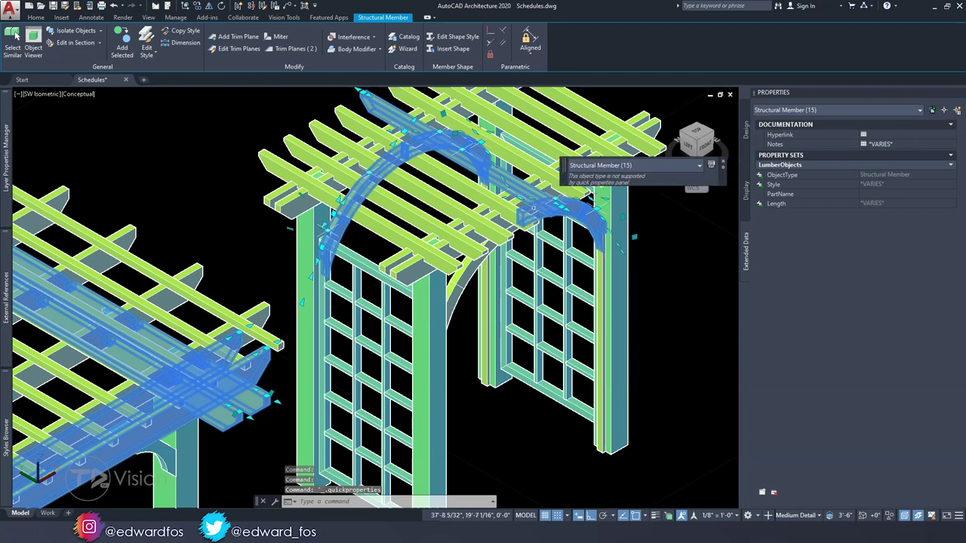
{"action": "left_click", "coordinate": [534, 210], "text": "shift"}
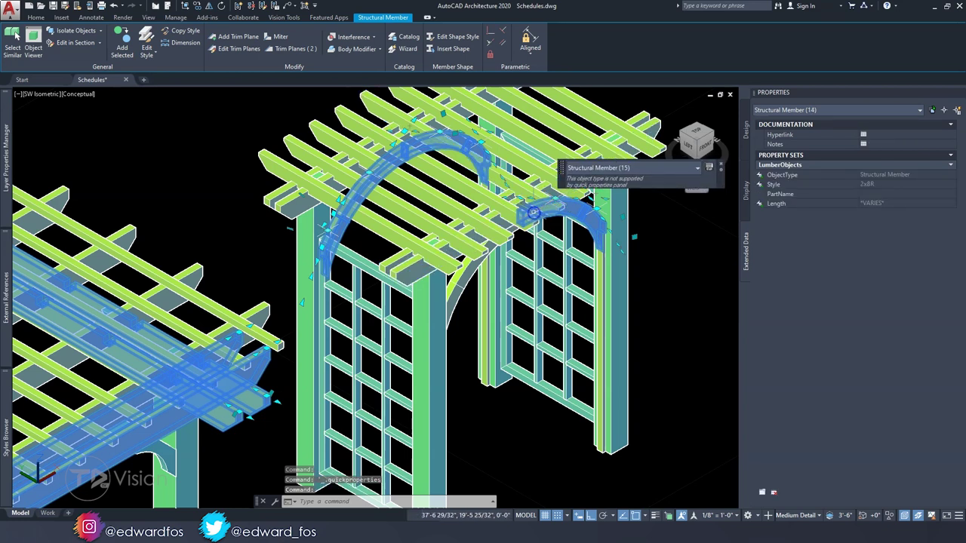
{"action": "left_click", "coordinate": [585, 218], "text": "shift"}
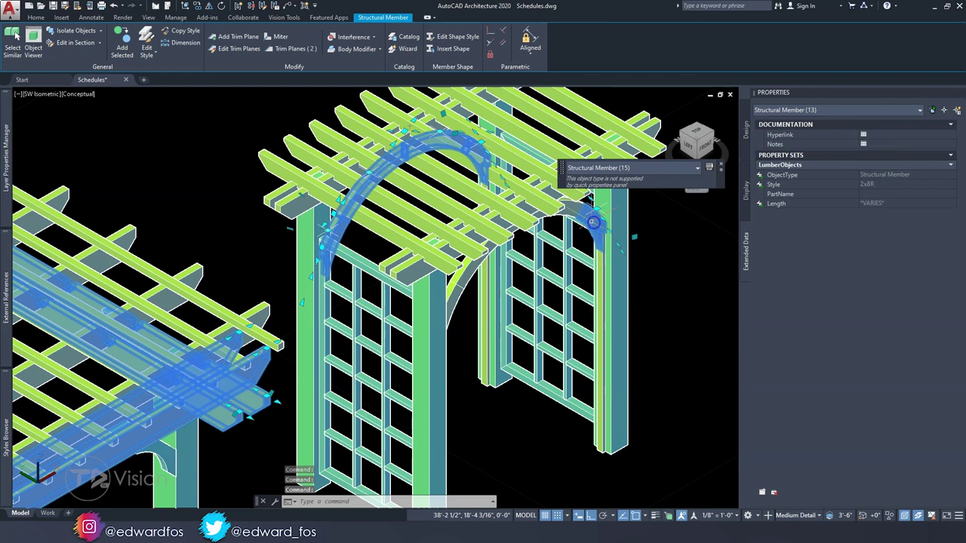
{"action": "left_click", "coordinate": [337, 233], "text": "shift"}
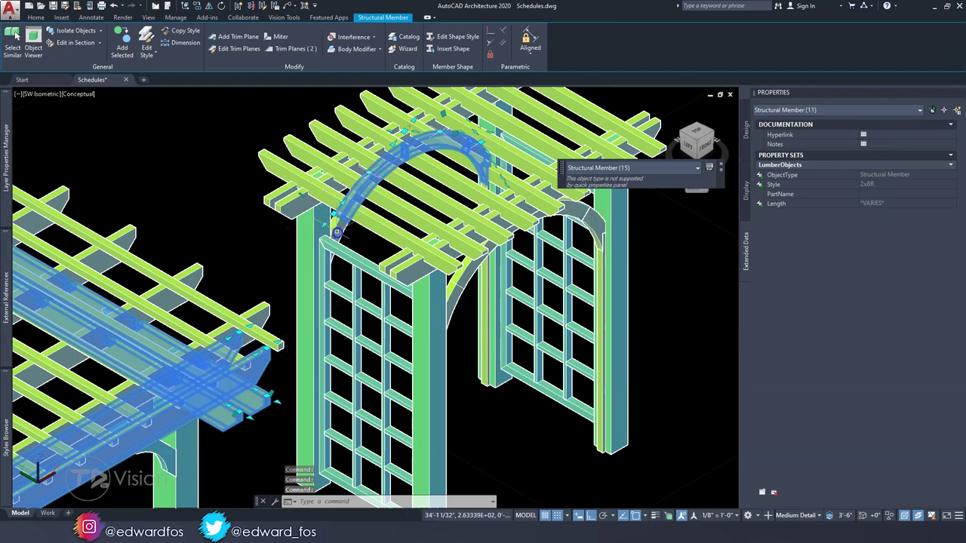
{"action": "left_click", "coordinate": [354, 194], "text": "shift"}
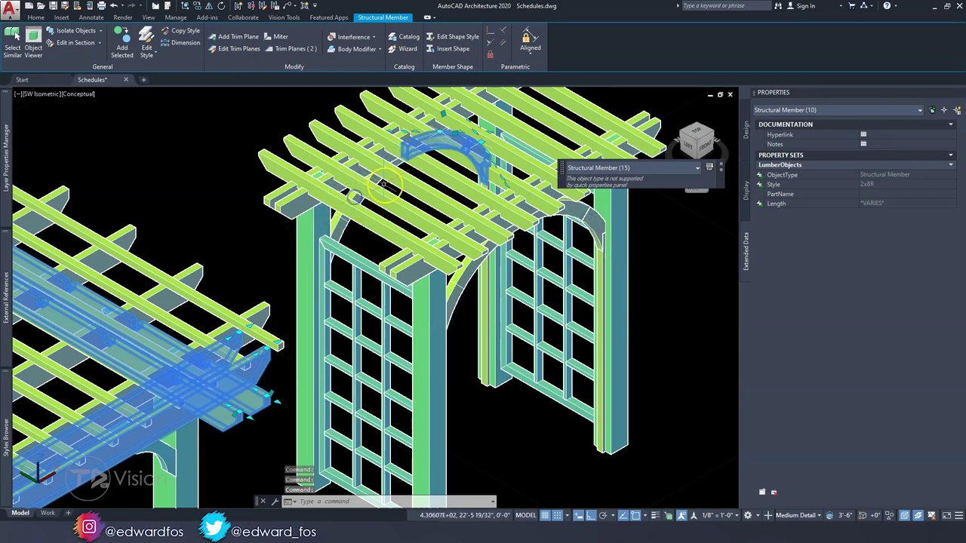
{"action": "left_click", "coordinate": [430, 146], "text": "shift"}
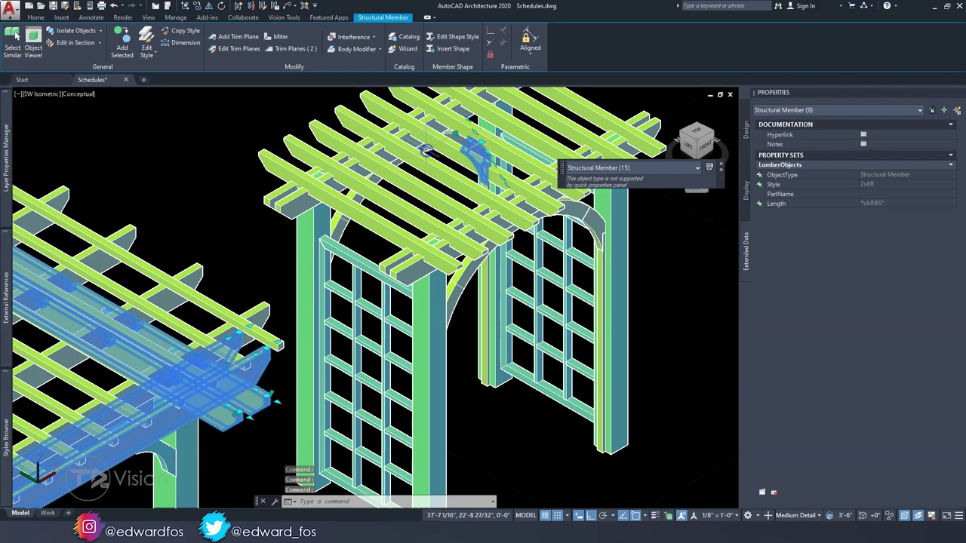
{"action": "left_click", "coordinate": [483, 155], "text": "shift"}
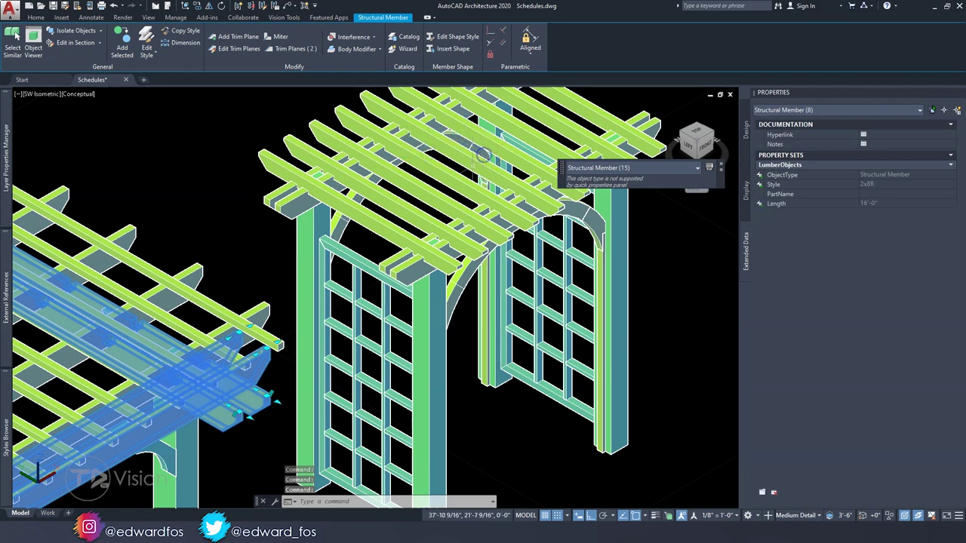
- Add the arbor's four beams to the selected pergola beams and set their PartName to Beam
{"action": "scroll", "coordinate": [483, 154], "scroll_direction": "down", "scroll_amount": 5}
{"action": "middle_click_drag", "start_coordinate": [290, 255], "coordinate": [392, 249], "text": "shift"}
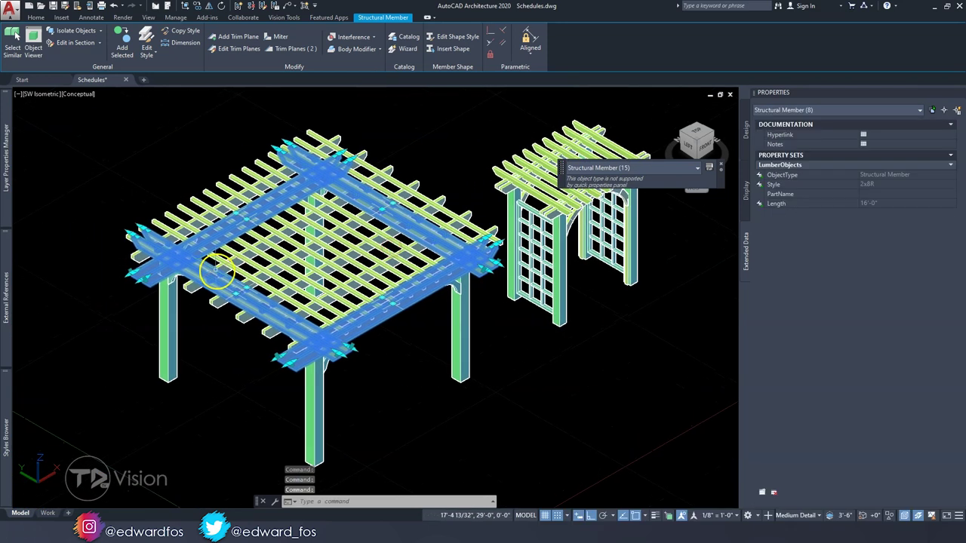
{"action": "middle_click_drag", "start_coordinate": [317, 279], "coordinate": [367, 259], "text": "shift"}
{"action": "key", "text": "Escape"}
{"action": "scroll", "coordinate": [426, 185], "scroll_direction": "up", "scroll_amount": 4}
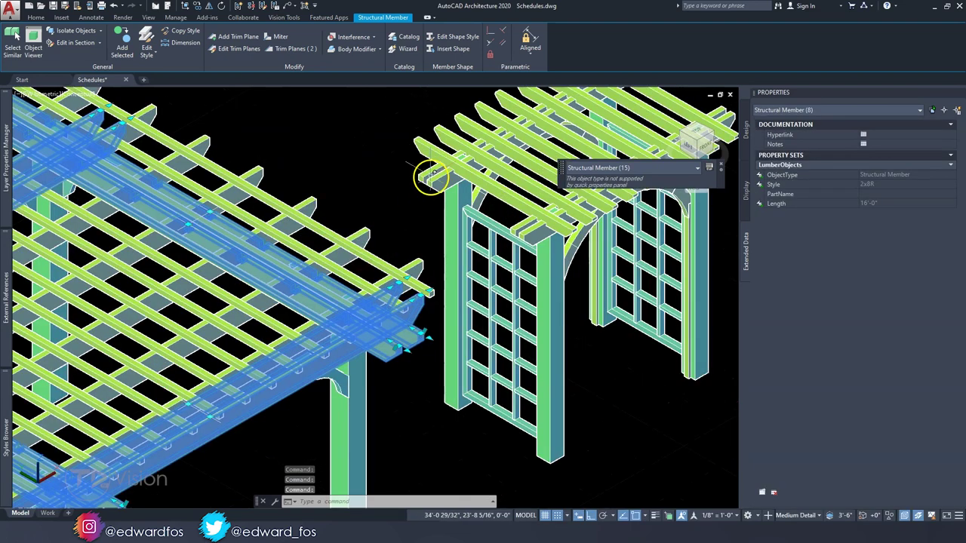
{"action": "left_click", "coordinate": [426, 175]}
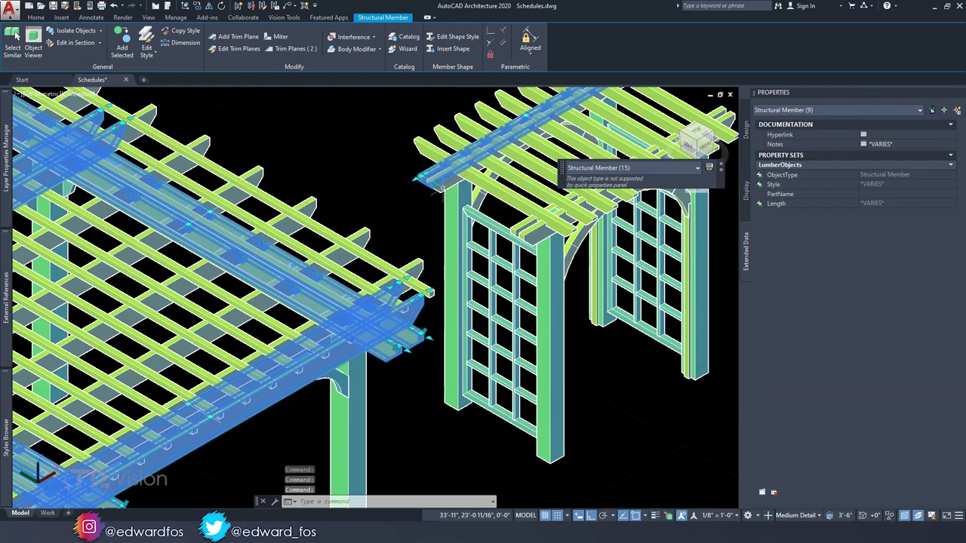
{"action": "left_click", "coordinate": [443, 187]}
{"action": "left_click", "coordinate": [520, 237]}
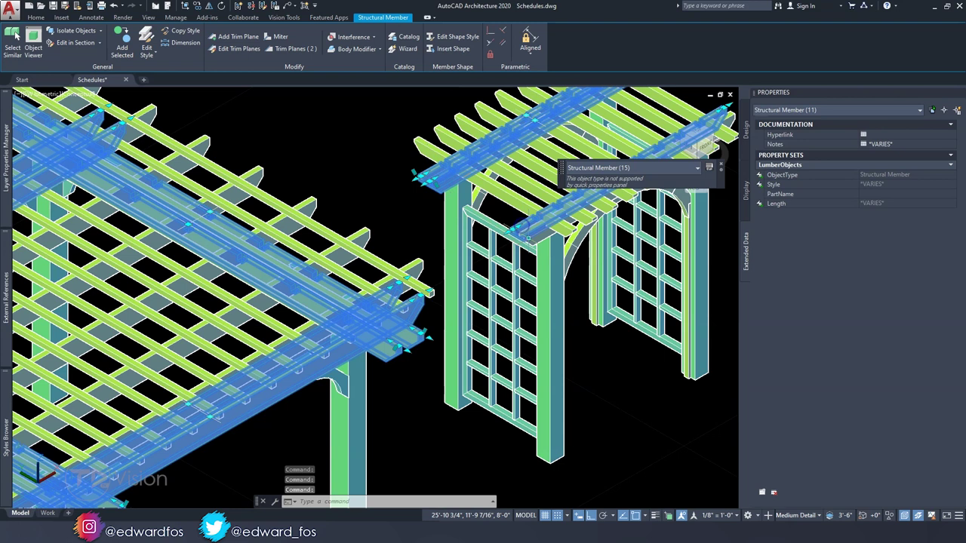
{"action": "left_click", "coordinate": [539, 238]}
{"action": "scroll", "coordinate": [431, 259], "scroll_direction": "down", "scroll_amount": 6}
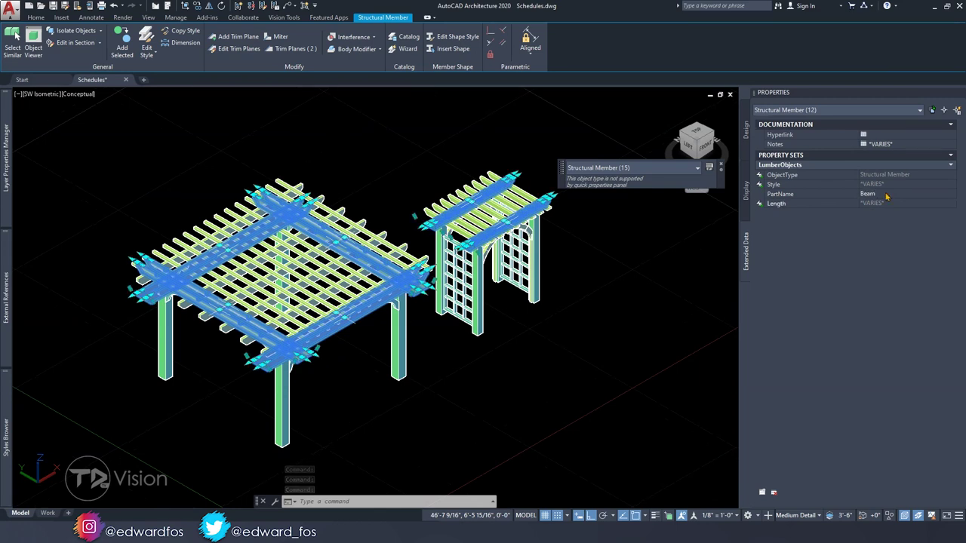
- Replace the beam selection with the pergola's seven 2x8R rafters
{"action": "scroll", "coordinate": [204, 280], "scroll_direction": "up", "scroll_amount": 2}
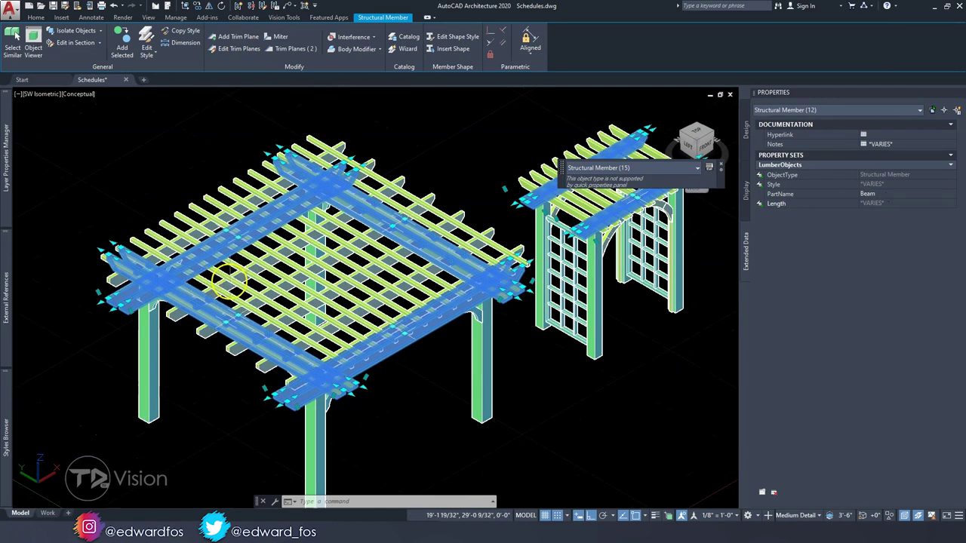
{"action": "middle_click_drag", "start_coordinate": [355, 185], "coordinate": [287, 189]}
{"action": "left_click", "coordinate": [273, 149]}
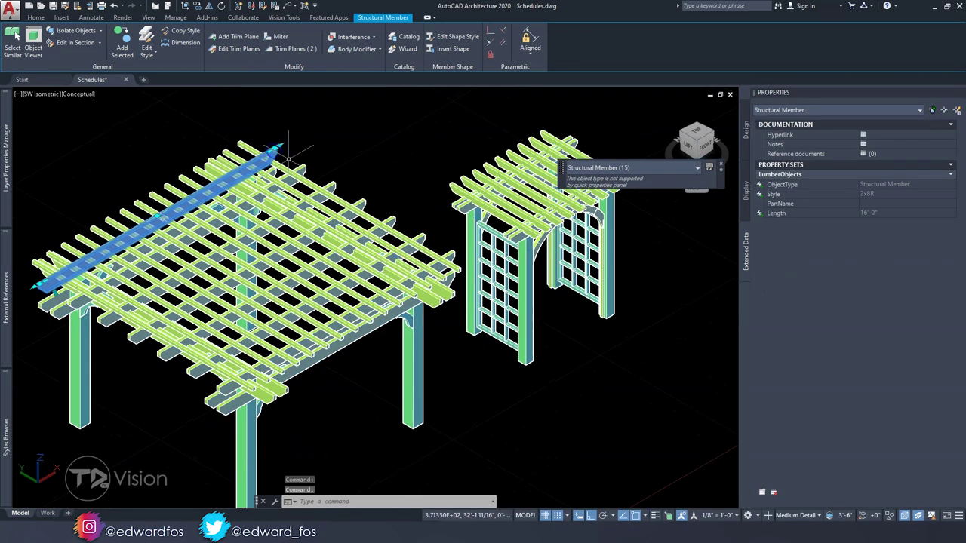
{"action": "left_click", "coordinate": [298, 166]}
{"action": "left_click", "coordinate": [335, 182]}
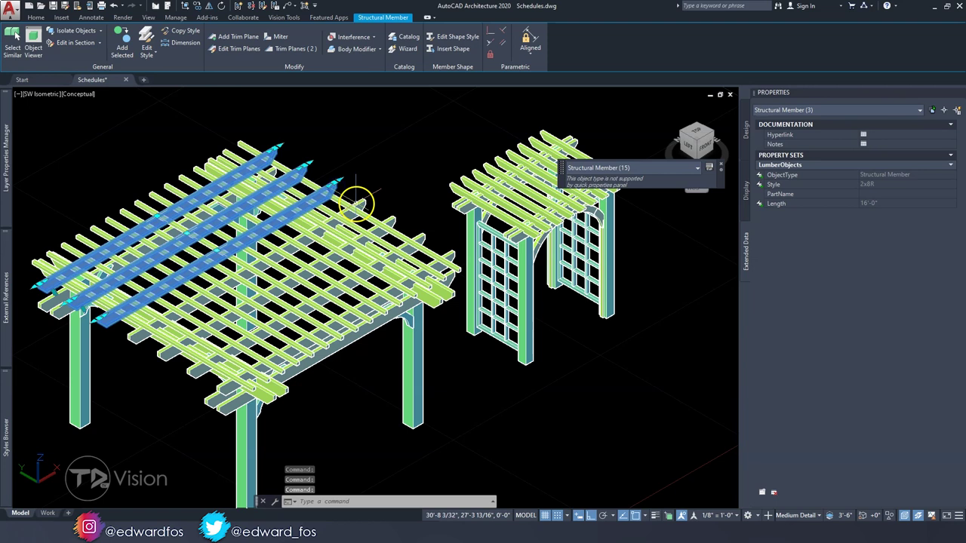
{"action": "left_click", "coordinate": [358, 204]}
{"action": "left_click", "coordinate": [387, 222]}
{"action": "left_click", "coordinate": [423, 237]}
{"action": "left_click", "coordinate": [447, 255]}
- Add the arbor's nine rafters to the selected pergola rafters and set their PartName to Rafter
{"action": "middle_click_drag", "start_coordinate": [447, 255], "coordinate": [273, 257]}
{"action": "scroll", "coordinate": [274, 256], "scroll_direction": "up", "scroll_amount": 2}
{"action": "left_click", "coordinate": [264, 236]}
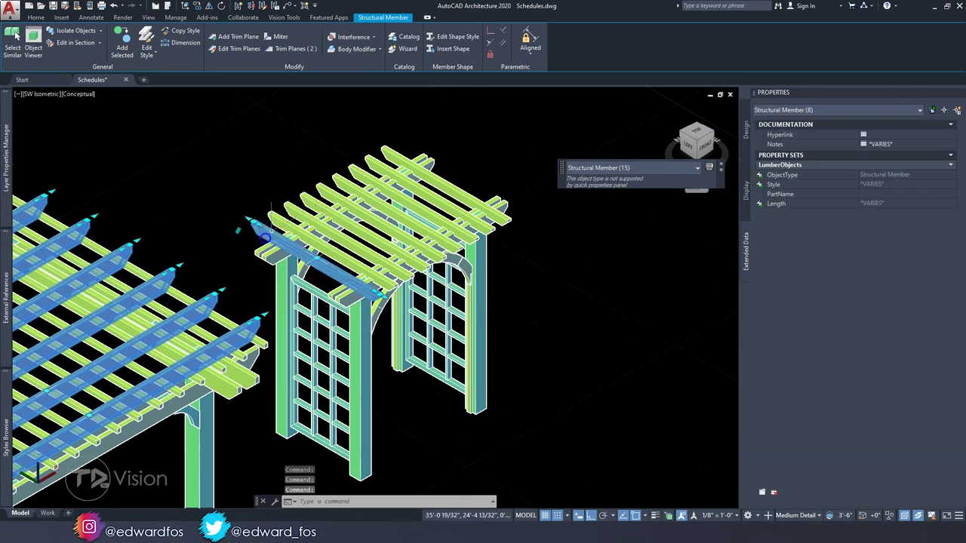
{"action": "left_click", "coordinate": [282, 225]}
{"action": "left_click", "coordinate": [298, 214]}
{"action": "left_click", "coordinate": [316, 203]}
{"action": "left_click", "coordinate": [333, 191]}
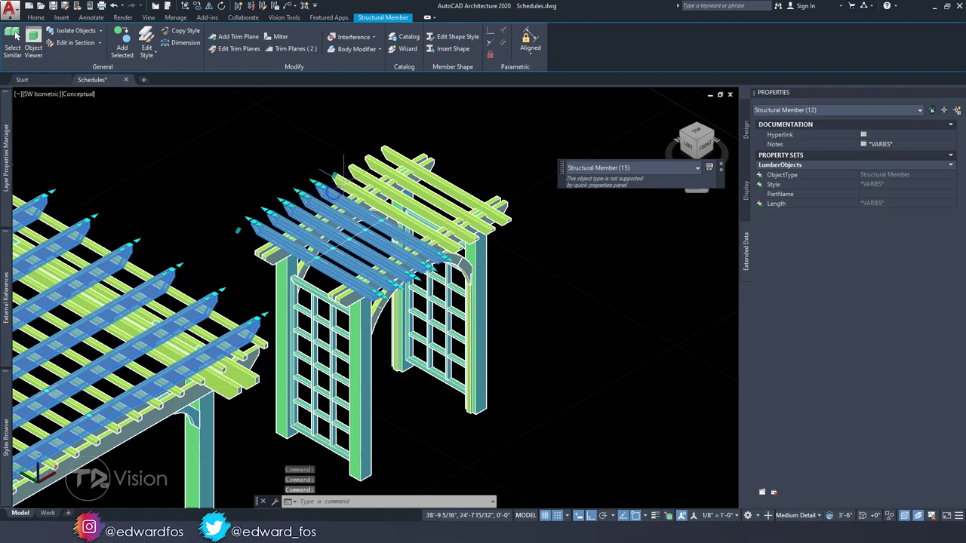
{"action": "left_click", "coordinate": [351, 180]}
{"action": "left_click", "coordinate": [367, 169]}
{"action": "left_click", "coordinate": [385, 157]}
{"action": "left_click", "coordinate": [402, 147]}
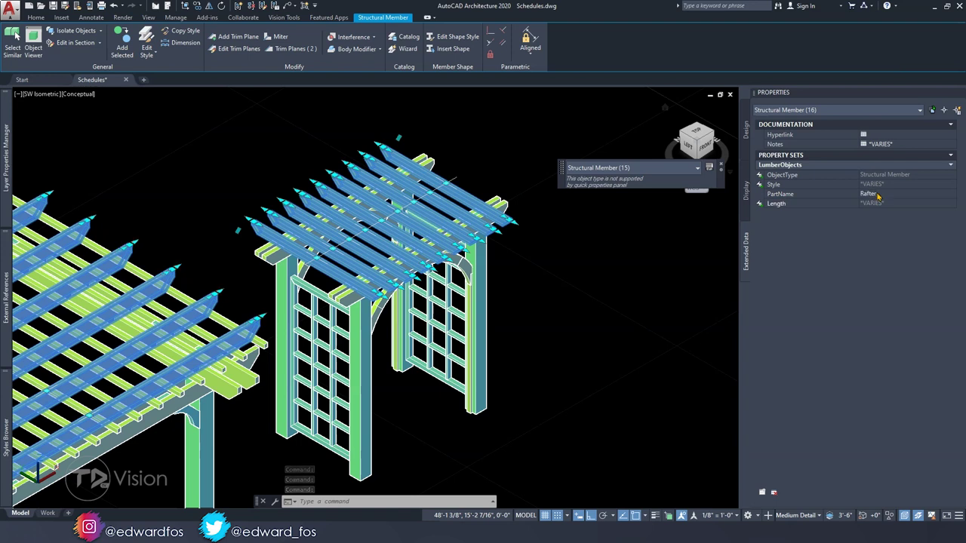
{"action": "scroll", "coordinate": [453, 286], "scroll_direction": "down", "scroll_amount": 2}
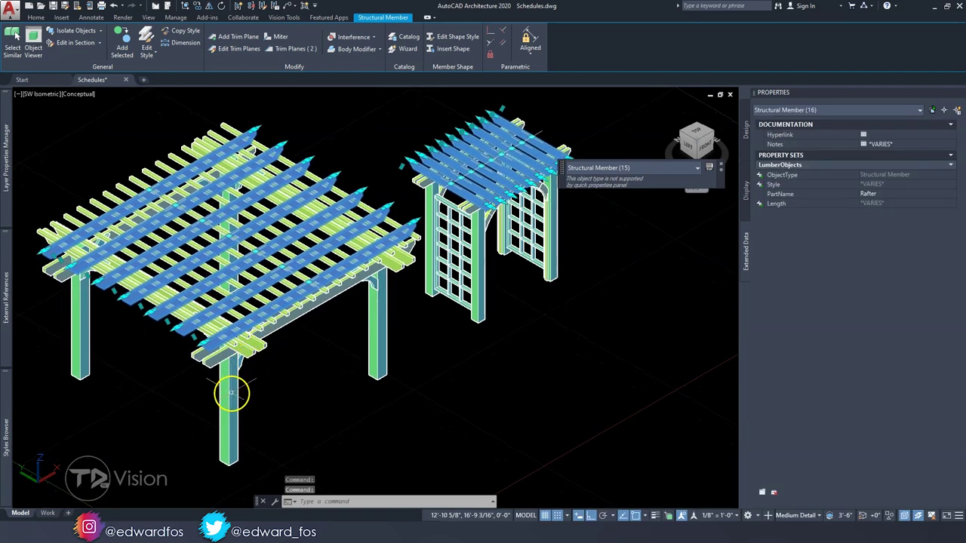
- Select the pergola's 2x2R members running across the top and set their PartName to Purlins
{"action": "key", "text": "Escape"}
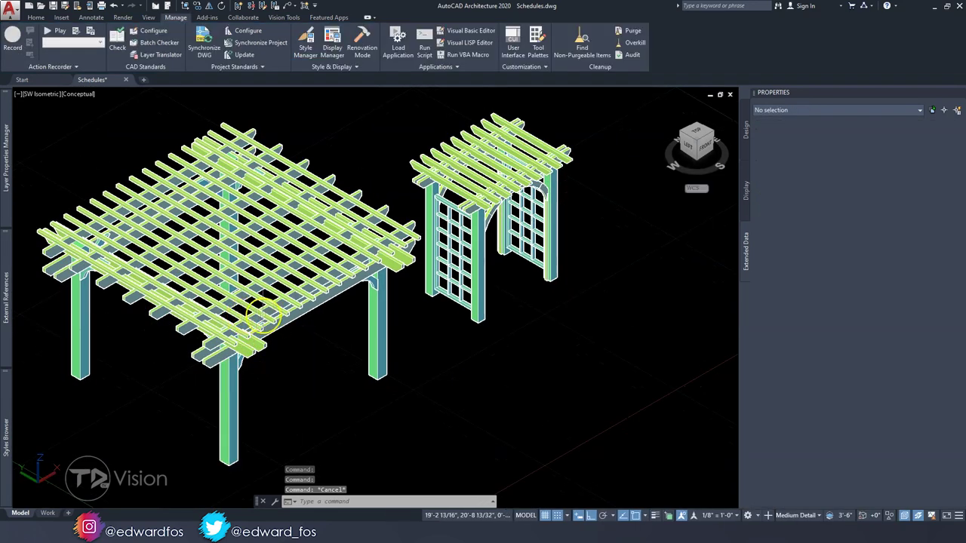
{"action": "scroll", "coordinate": [261, 317], "scroll_direction": "up", "scroll_amount": 3}
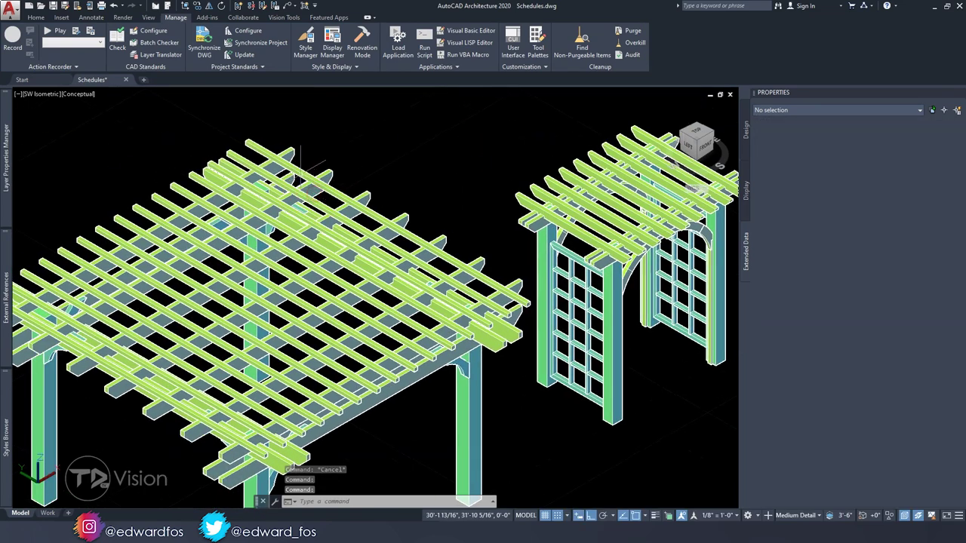
{"action": "left_click", "coordinate": [302, 164]}
{"action": "left_click", "coordinate": [13, 38]}
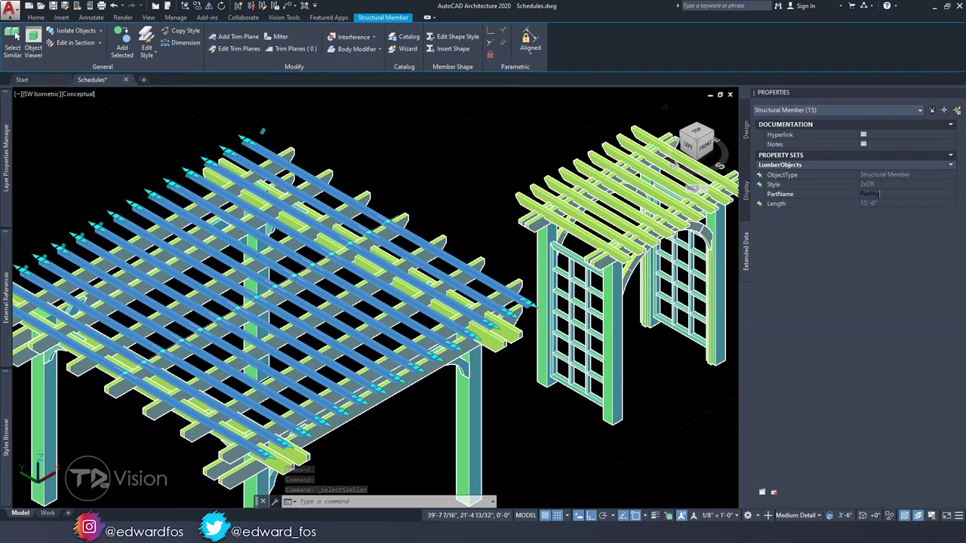
{"action": "key", "text": "Escape"}
- Select the pergola's eight 2x6R corner braces and set their PartName to Bracing
{"action": "scroll", "coordinate": [453, 291], "scroll_direction": "up", "scroll_amount": 4}
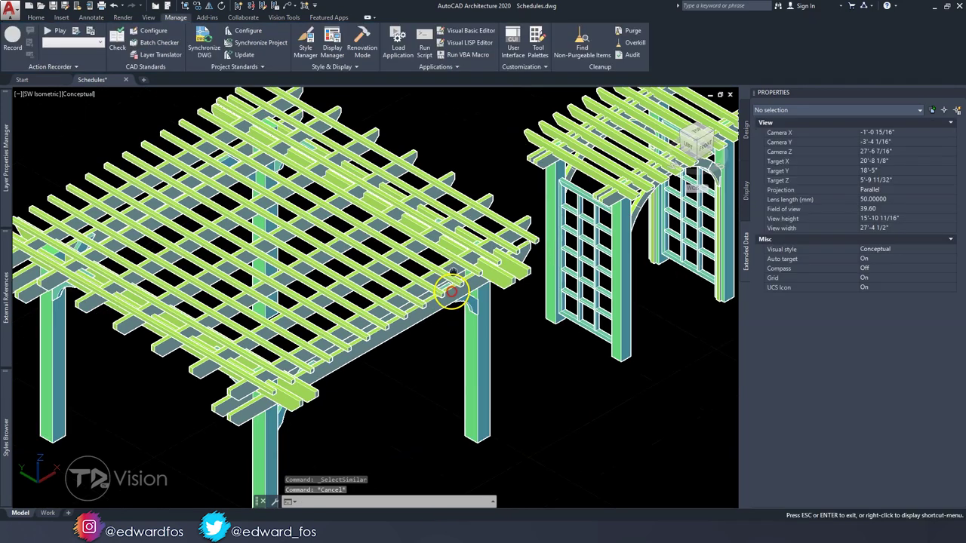
{"action": "left_click", "coordinate": [481, 247]}
{"action": "scroll", "coordinate": [480, 247], "scroll_direction": "down", "scroll_amount": 3}
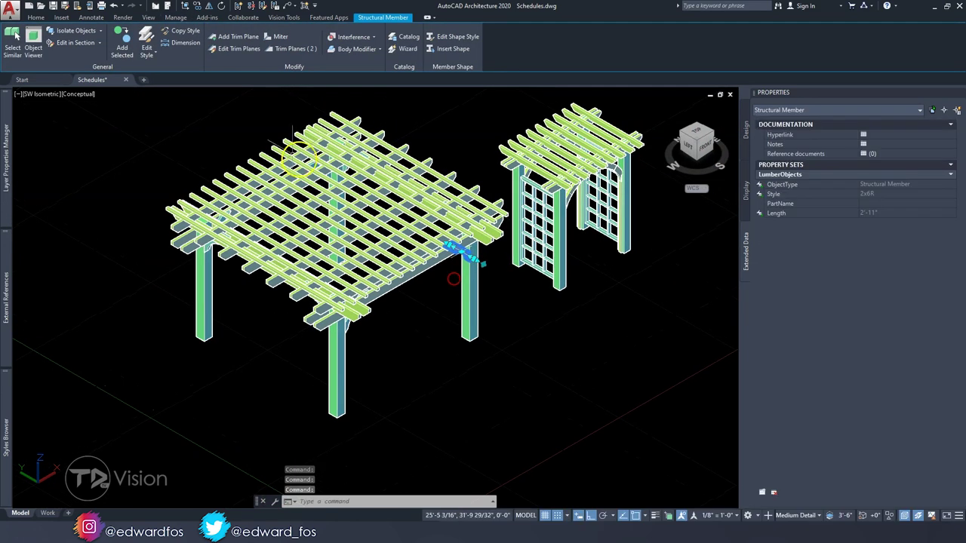
{"action": "left_click", "coordinate": [12, 44]}
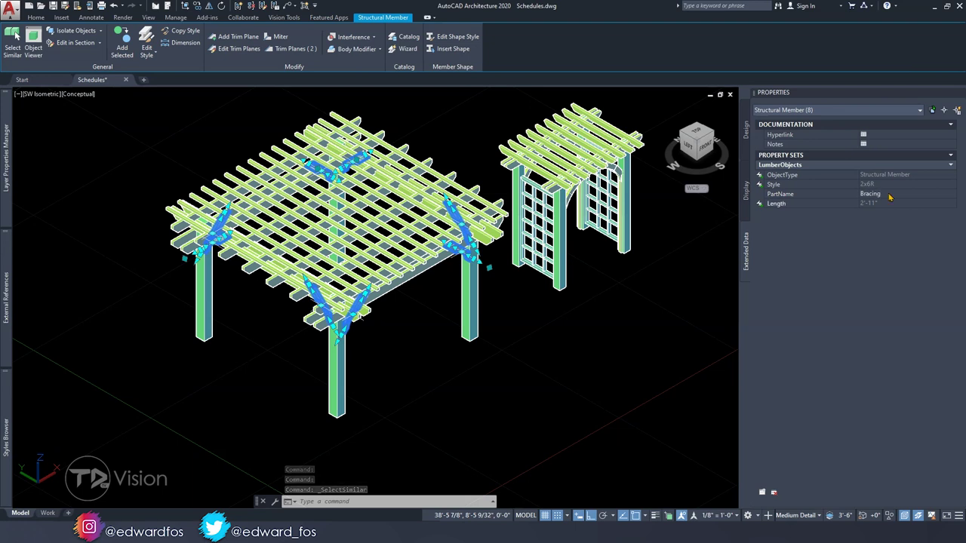
{"action": "key", "text": "Escape"}
{"action": "key", "text": "Escape"}
- Select the eight curved 2x8R segments of the arbor's two arches and set their PartName to Arch Bracing
{"action": "scroll", "coordinate": [400, 295], "scroll_direction": "up", "scroll_amount": 4}
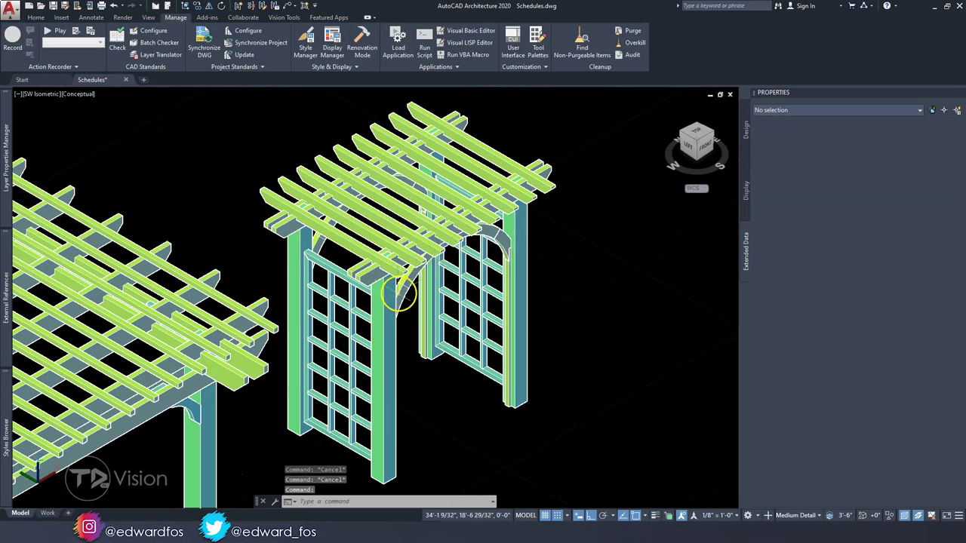
{"action": "left_click", "coordinate": [404, 294]}
{"action": "middle_click_drag", "start_coordinate": [404, 294], "coordinate": [705, 201], "text": "shift"}
{"action": "key", "text": "Escape"}
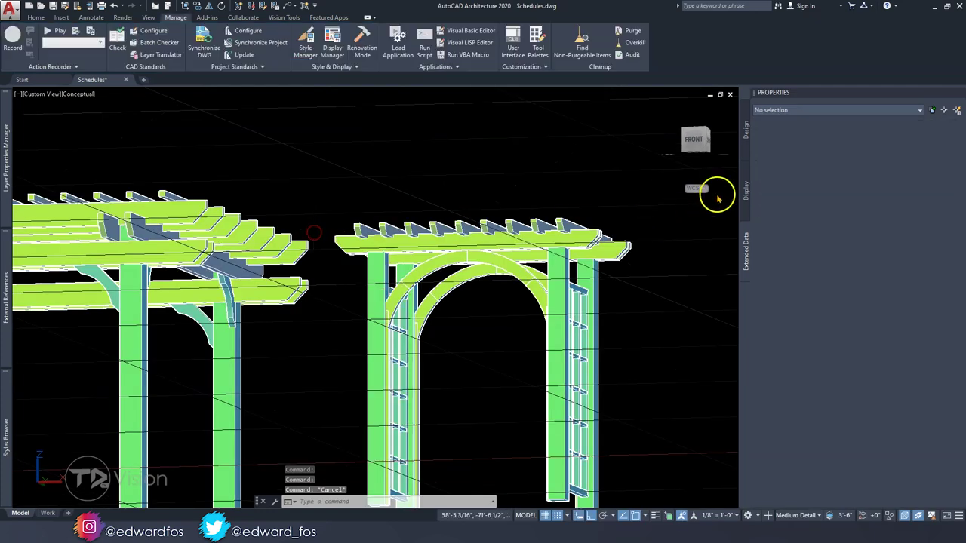
{"action": "left_click", "coordinate": [699, 144]}
{"action": "scroll", "coordinate": [548, 324], "scroll_direction": "up", "scroll_amount": 4}
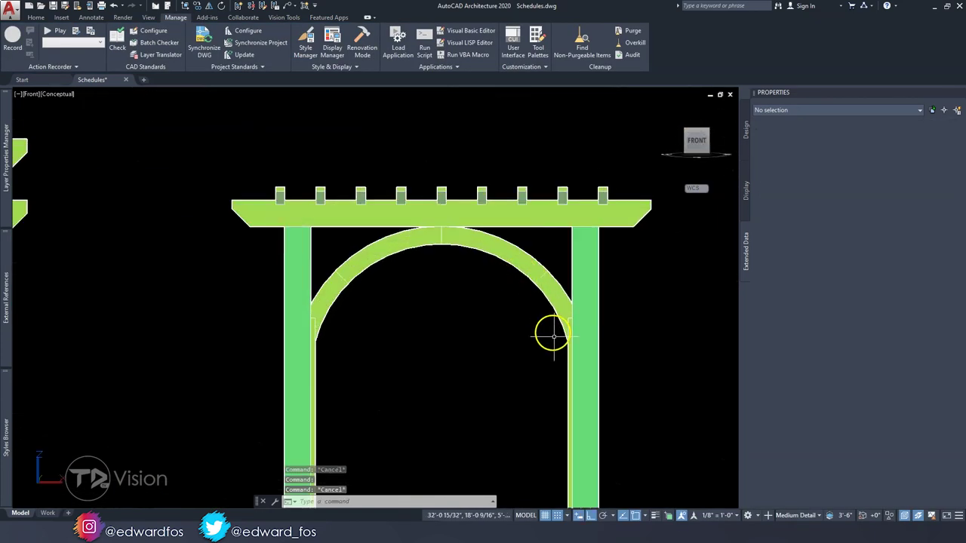
{"action": "left_click", "coordinate": [557, 339]}
{"action": "left_click", "coordinate": [334, 243]}
{"action": "scroll", "coordinate": [354, 255], "scroll_direction": "down", "scroll_amount": 4}
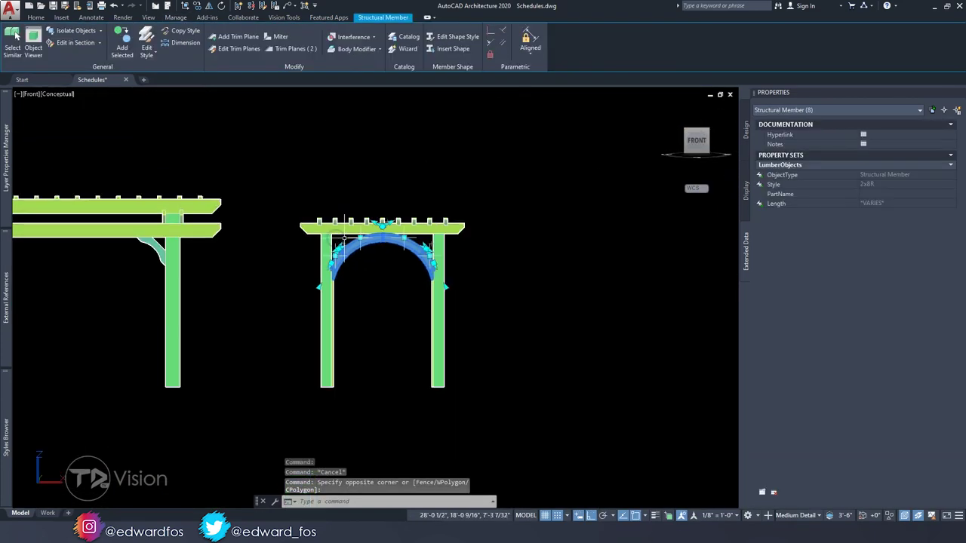
{"action": "middle_click_drag", "start_coordinate": [359, 257], "coordinate": [409, 289], "text": "shift"}
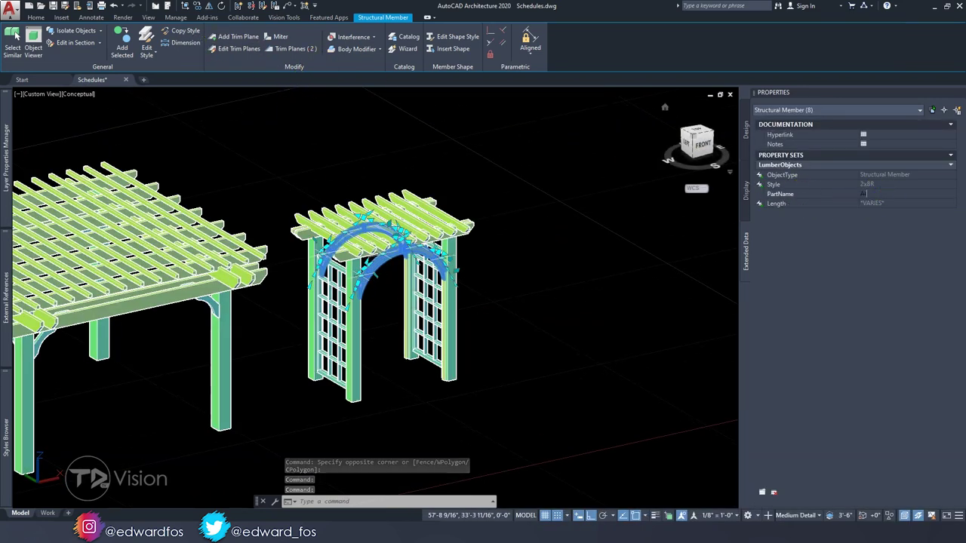
{"action": "type", "text": "rch Bracing"}
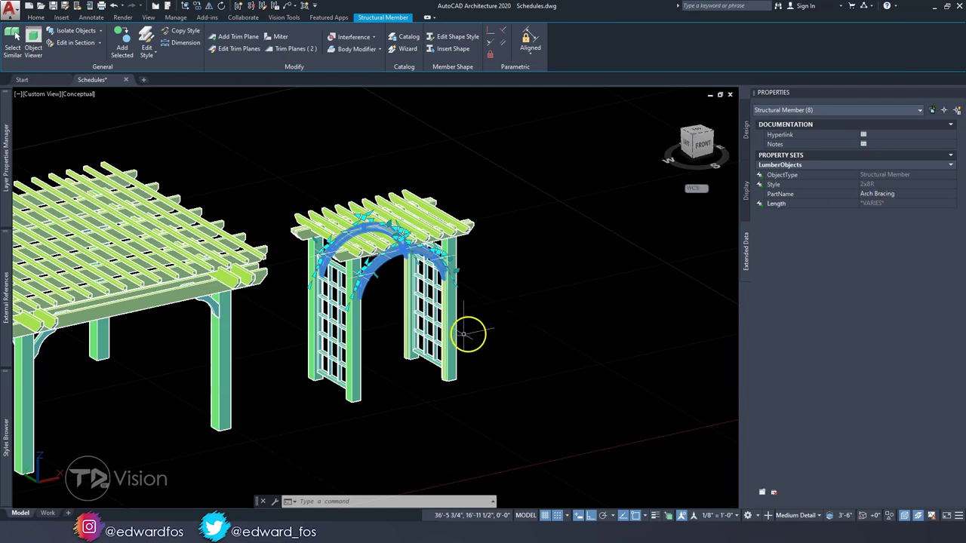
{"action": "key", "text": "Escape"}
{"action": "key", "text": "Escape"}
- Check the design styles of the arbor trellis's upper frame rail and of a horizontal lattice member below it
{"action": "scroll", "coordinate": [323, 309], "scroll_direction": "up", "scroll_amount": 6}
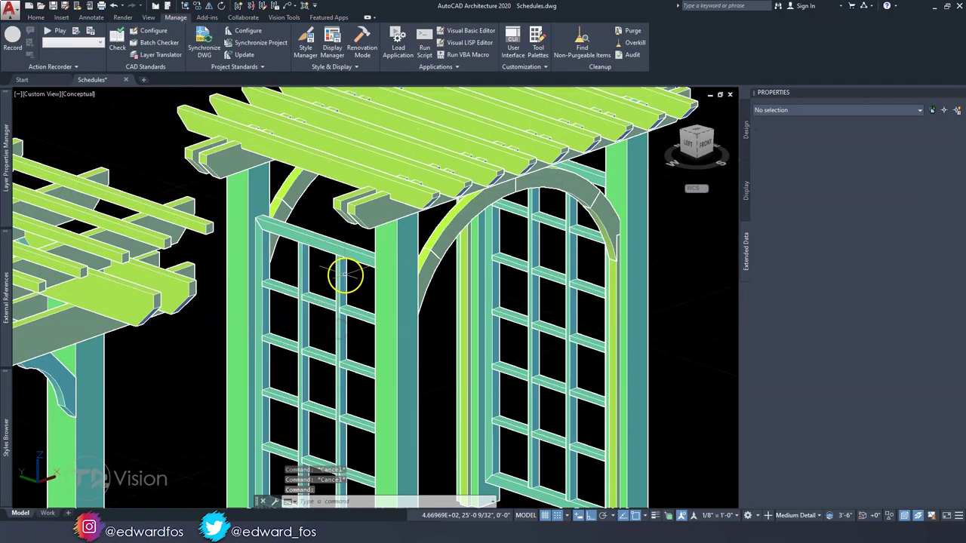
{"action": "left_click", "coordinate": [341, 243]}
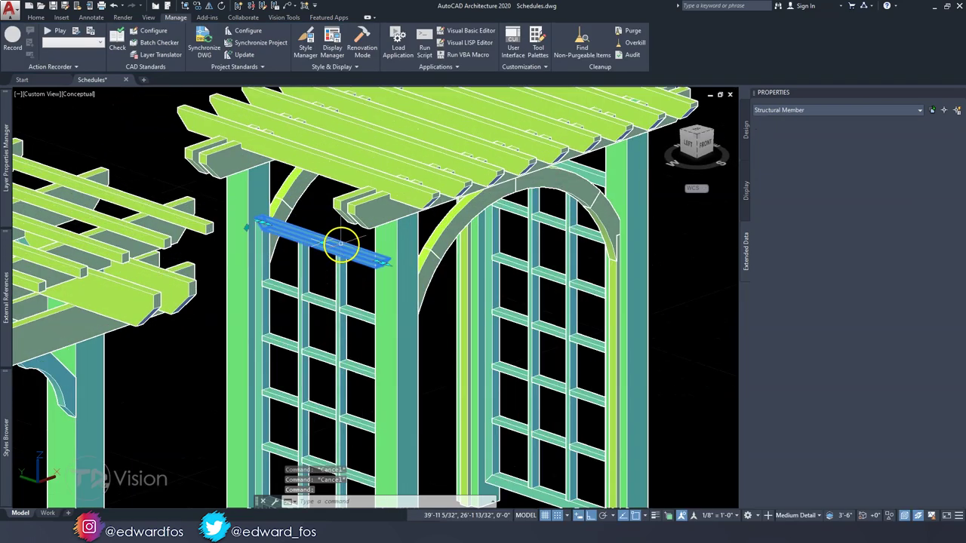
{"action": "left_click", "coordinate": [747, 130]}
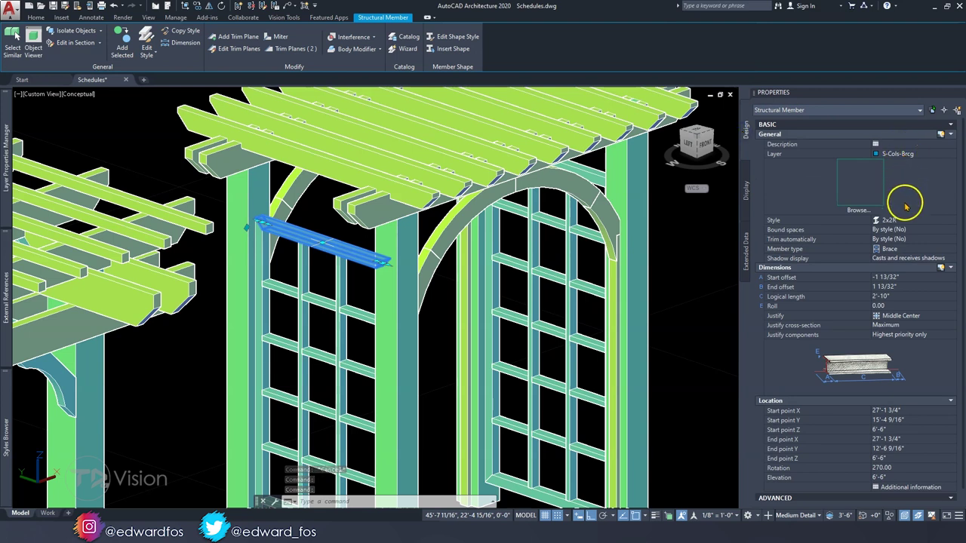
{"action": "left_click_drag", "start_coordinate": [377, 264], "coordinate": [324, 302]}
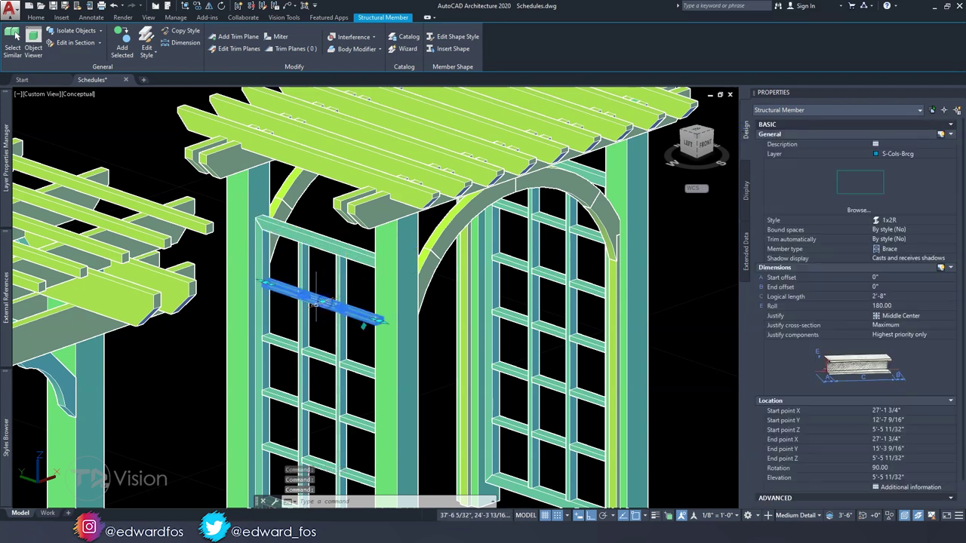
{"action": "key", "text": "Escape"}
{"action": "key", "text": "Escape"}
{"action": "scroll", "coordinate": [313, 354], "scroll_direction": "down", "scroll_amount": 3}
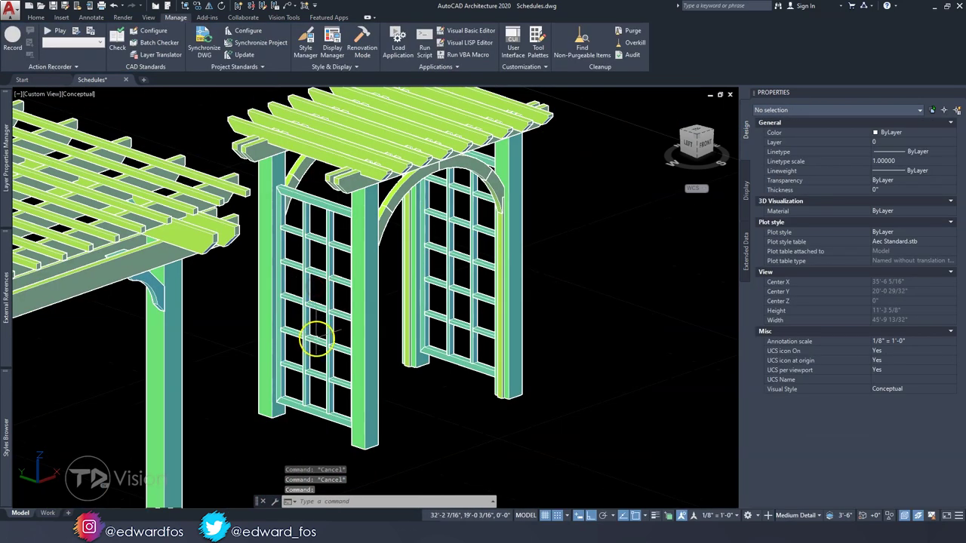
{"action": "left_click", "coordinate": [317, 409]}
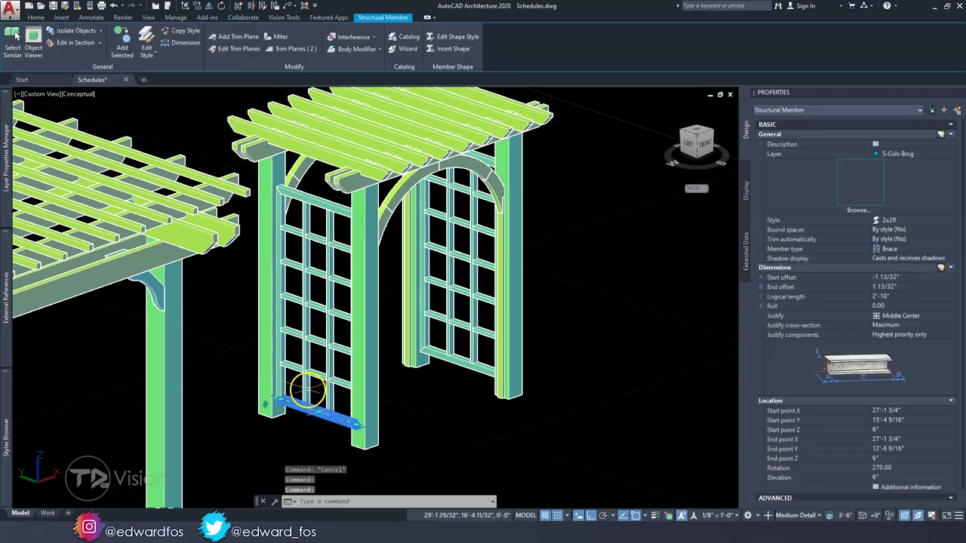
{"action": "left_click", "coordinate": [15, 36]}
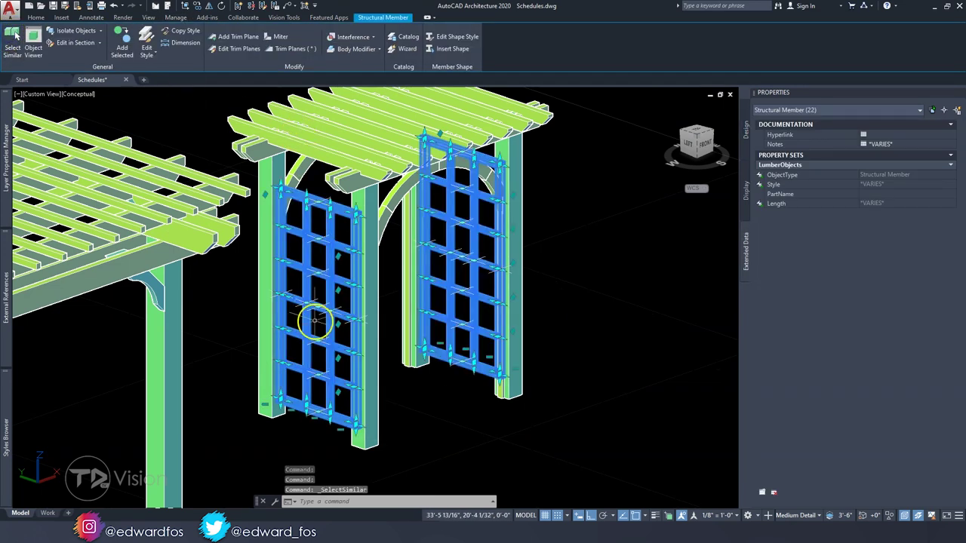
{"action": "key", "text": "Escape"}
- Select the eight 2x2R frame members of the arbor's two trellises and set their PartName to Framing
{"action": "left_click", "coordinate": [306, 414]}
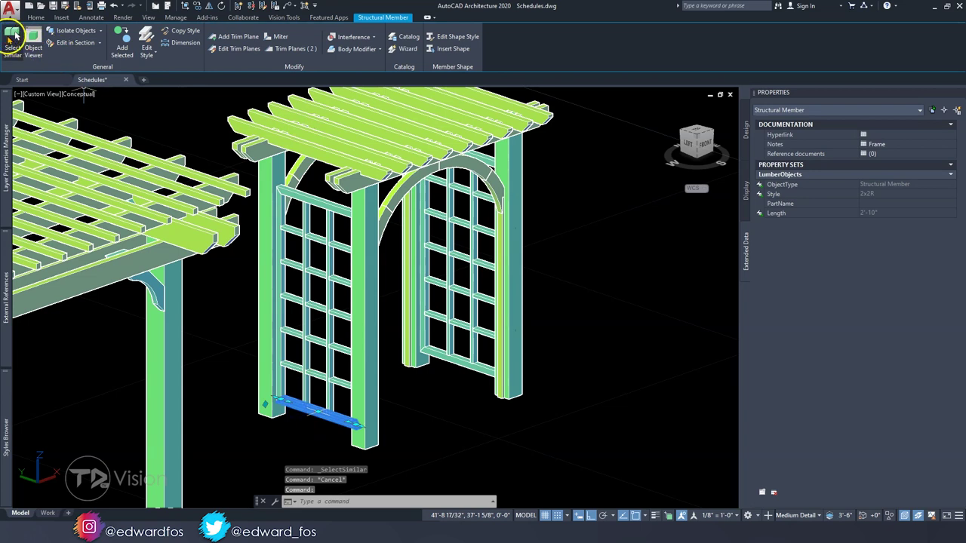
{"action": "left_click", "coordinate": [13, 38]}
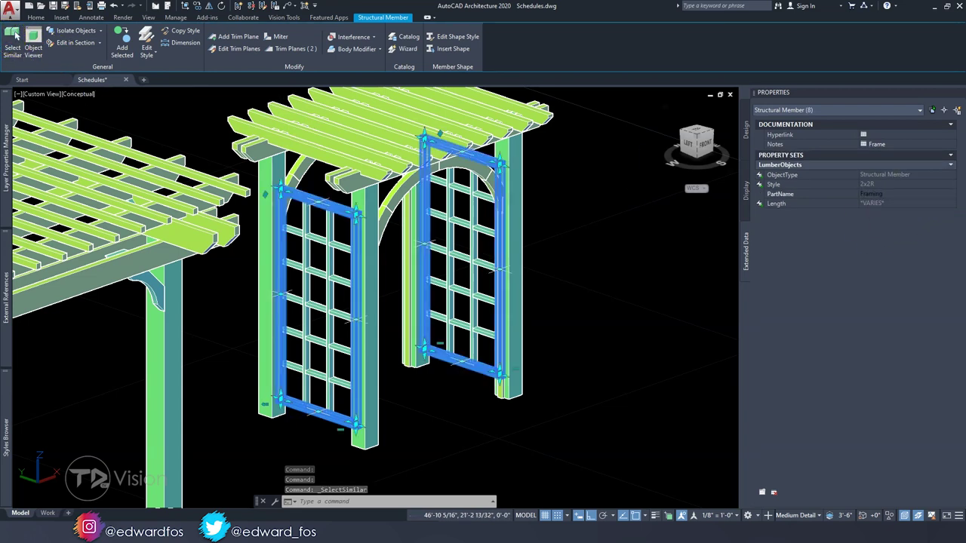
{"action": "key", "text": "Escape"}
- Select the fourteen 1x2R lattice members inside the arbor's trellises and set their PartName to Mullions
{"action": "left_click", "coordinate": [307, 325]}
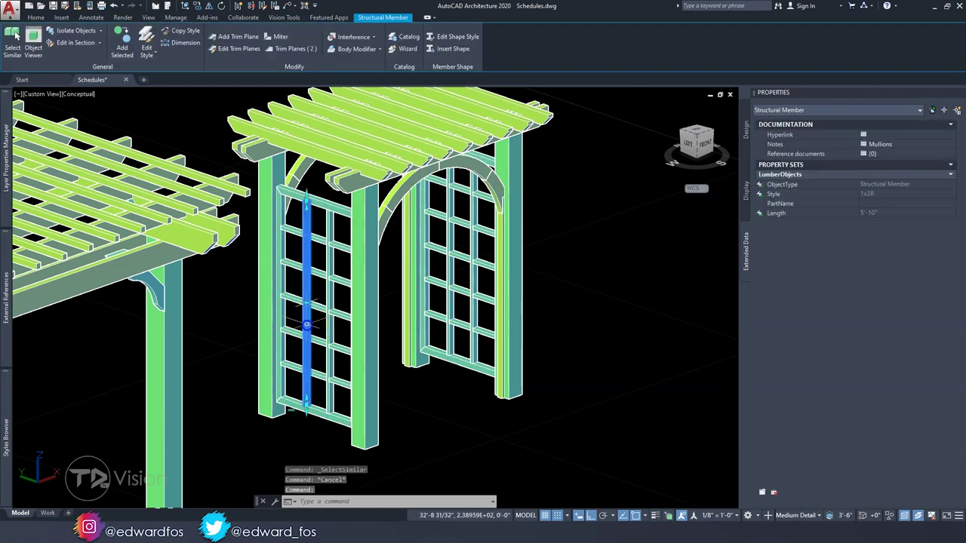
{"action": "left_click", "coordinate": [15, 36]}
{"action": "left_click", "coordinate": [14, 35]}
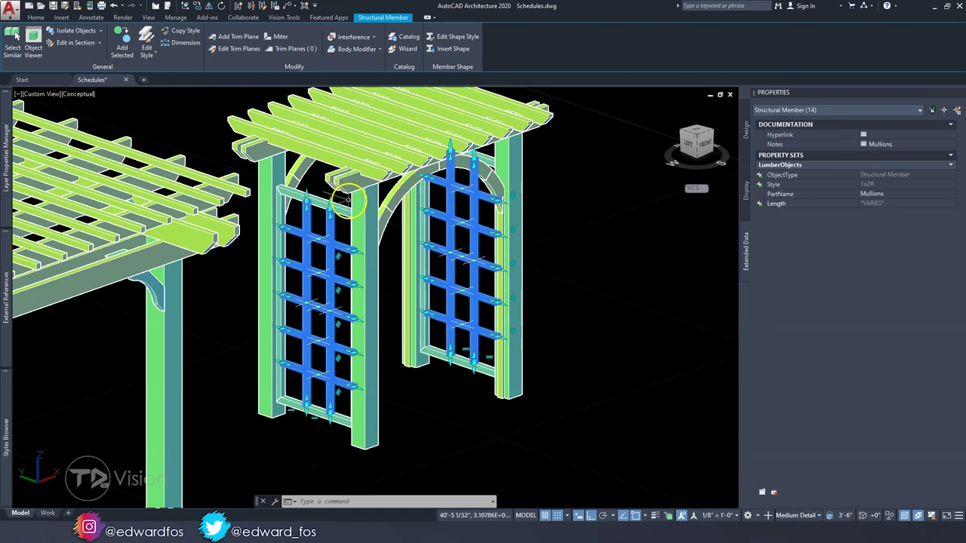
{"action": "key", "text": "Escape"}
{"action": "key", "text": "Escape"}
- Switch the model to the Top view so that the pergola and arbor are displayed in plan
{"action": "scroll", "coordinate": [309, 219], "scroll_direction": "down", "scroll_amount": 5}
{"action": "middle_click_drag", "start_coordinate": [279, 255], "coordinate": [264, 269], "text": "shift"}
{"action": "left_click", "coordinate": [695, 136]}
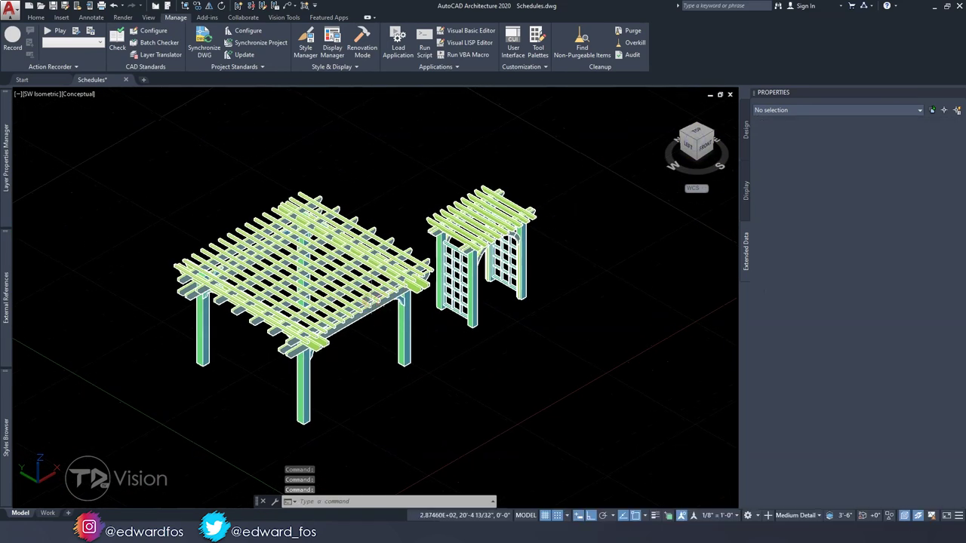
{"action": "left_click", "coordinate": [48, 94]}
{"action": "left_click", "coordinate": [67, 120]}
{"action": "scroll", "coordinate": [227, 272], "scroll_direction": "up", "scroll_amount": 2}
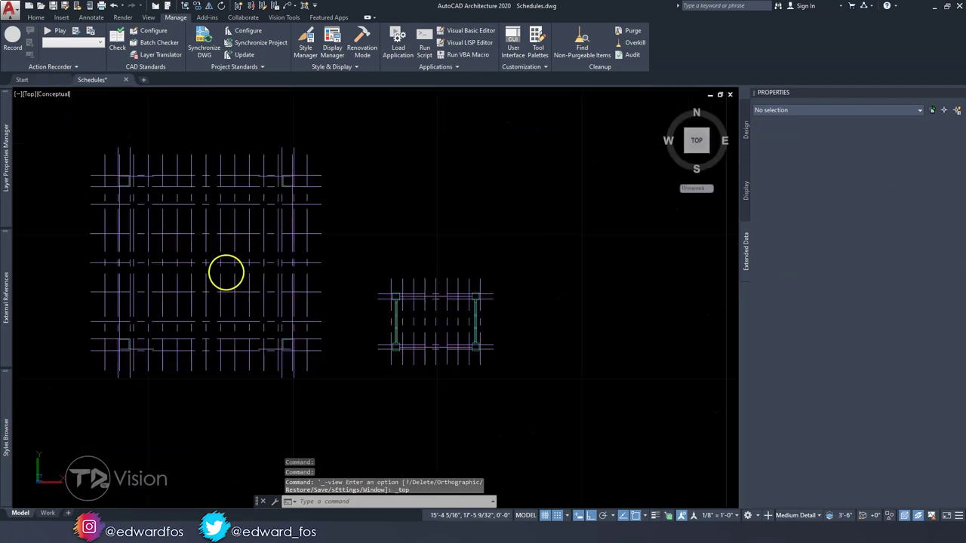
{"action": "key", "text": "Escape"}
{"action": "key", "text": "Escape"}
{"action": "key", "text": "Escape"}
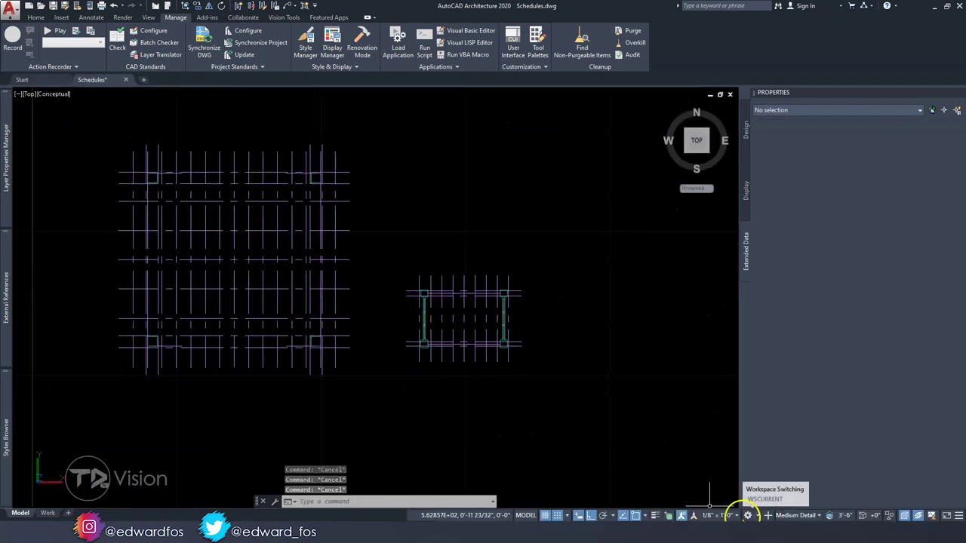
- Set the drawing's global cut plane height to 12'
{"action": "left_click", "coordinate": [847, 516]}
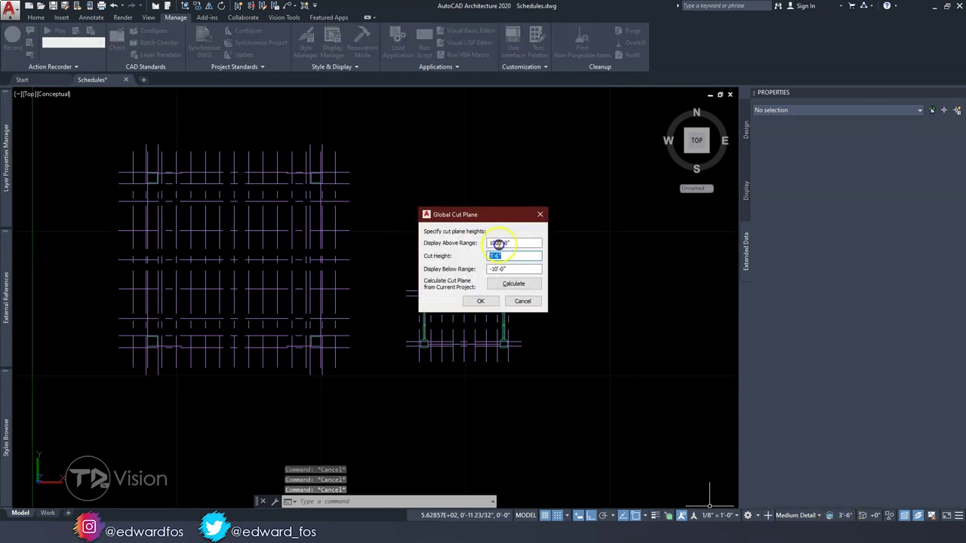
{"action": "type", "text": "125"}
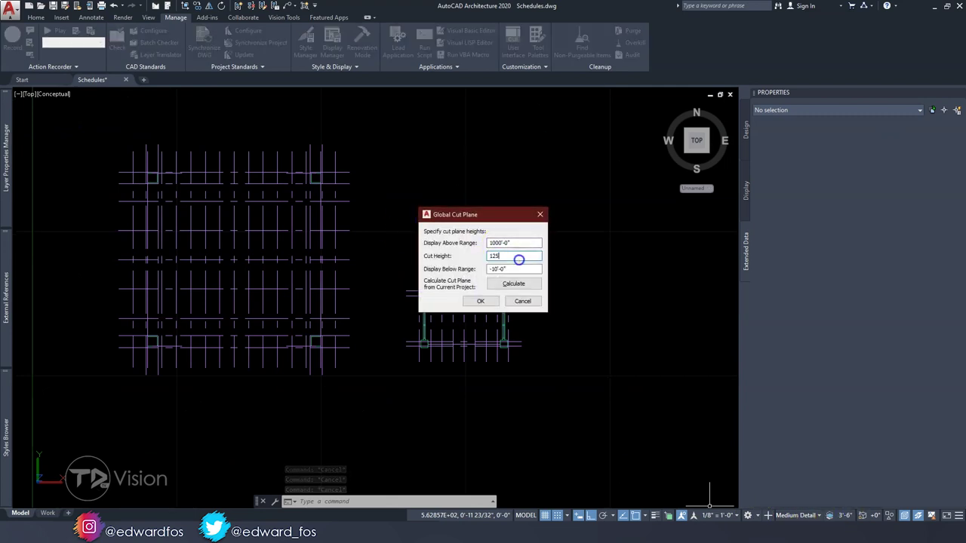
{"action": "key", "text": "BackSpace"}
{"action": "type", "text": "'"}
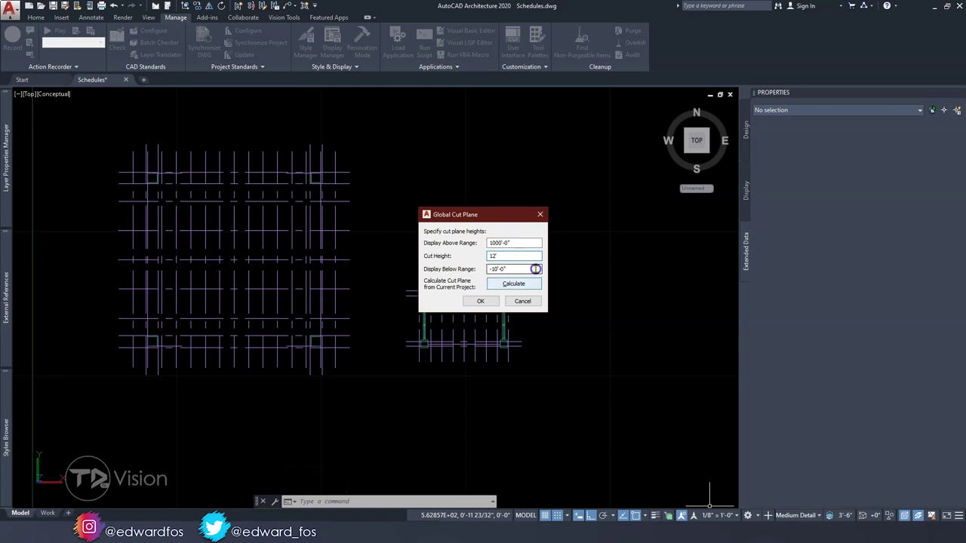
{"action": "left_click", "coordinate": [480, 301]}
{"action": "middle_click_drag", "start_coordinate": [368, 315], "coordinate": [355, 326]}
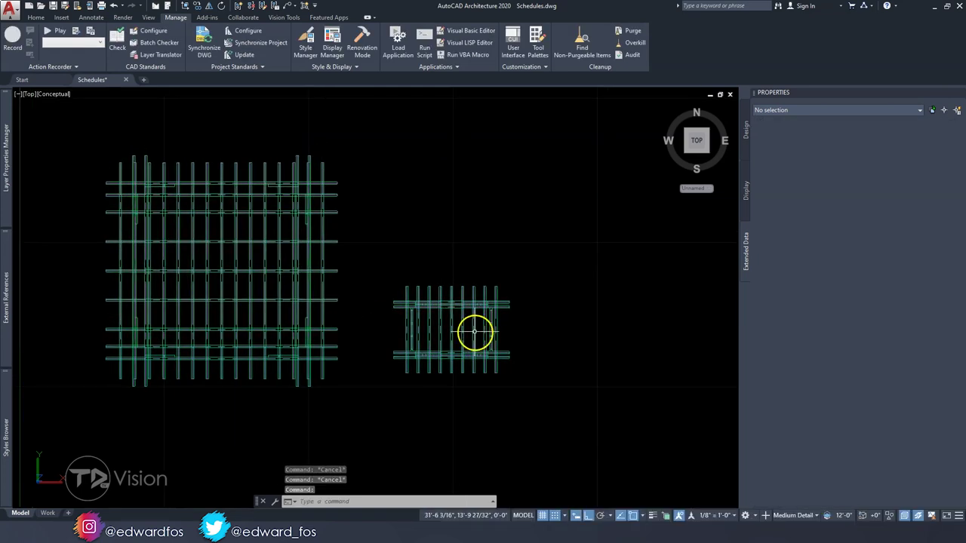
{"action": "middle_click_drag", "start_coordinate": [472, 335], "coordinate": [356, 327]}
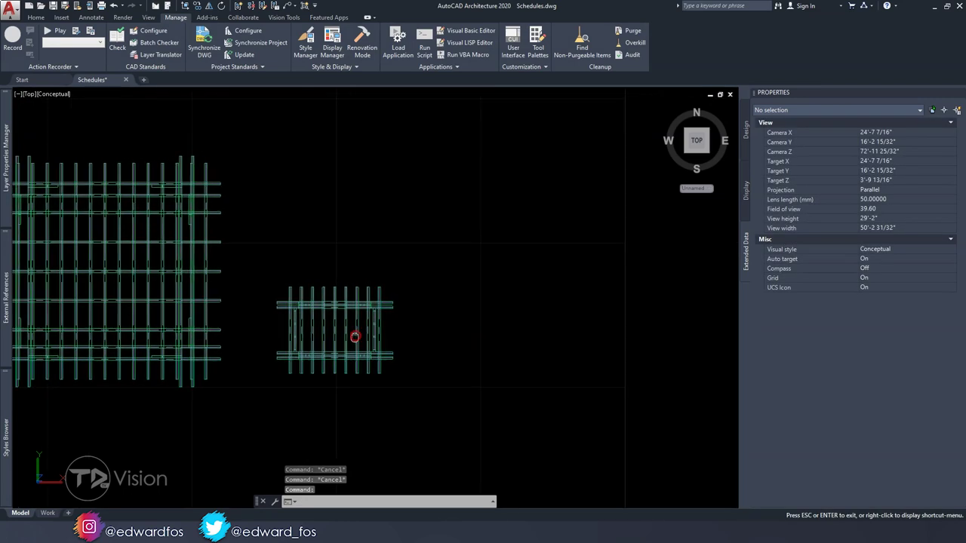
{"action": "key", "text": "Escape"}
{"action": "key", "text": "Escape"}
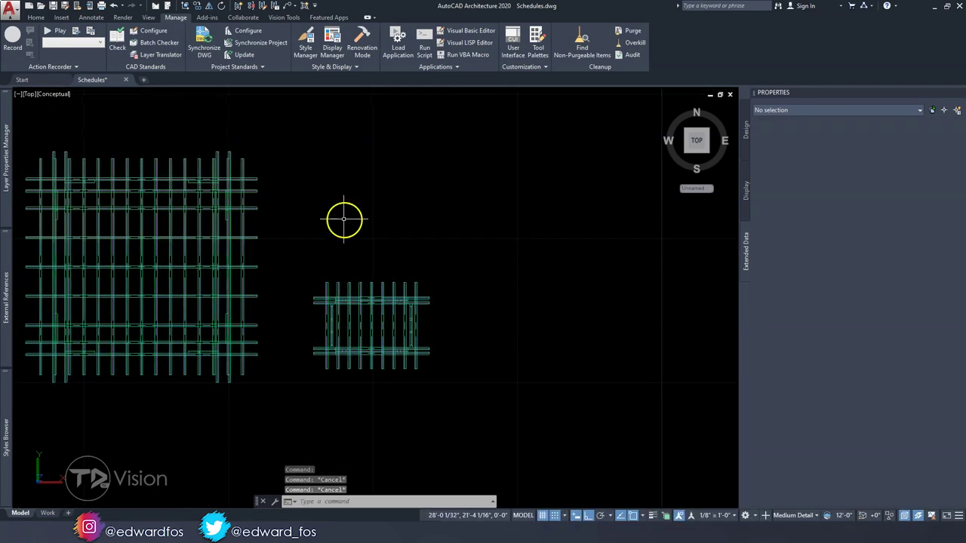
- Place an empty Room Schedule table at its default size in the open area beside the arbor, without selecting any objects
{"action": "left_click", "coordinate": [36, 17]}
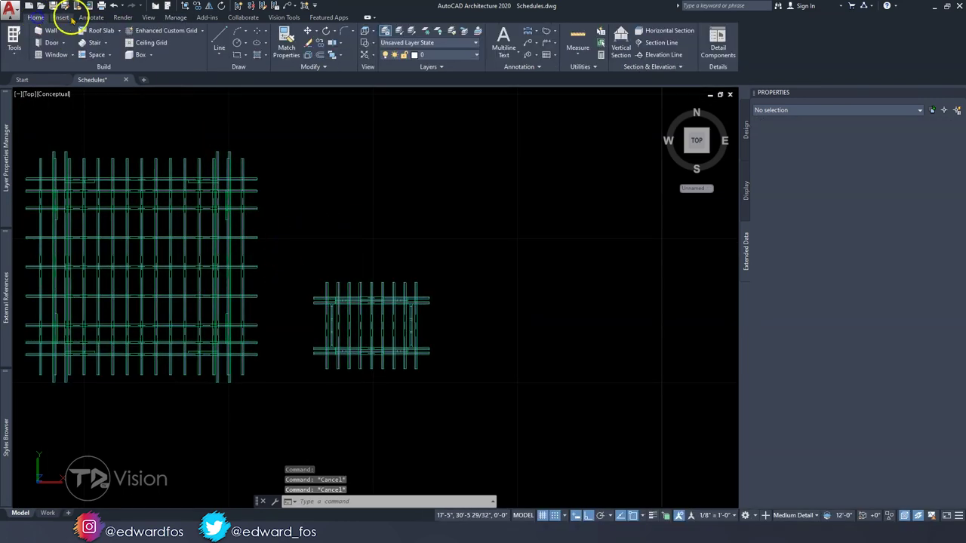
{"action": "left_click", "coordinate": [91, 17]}
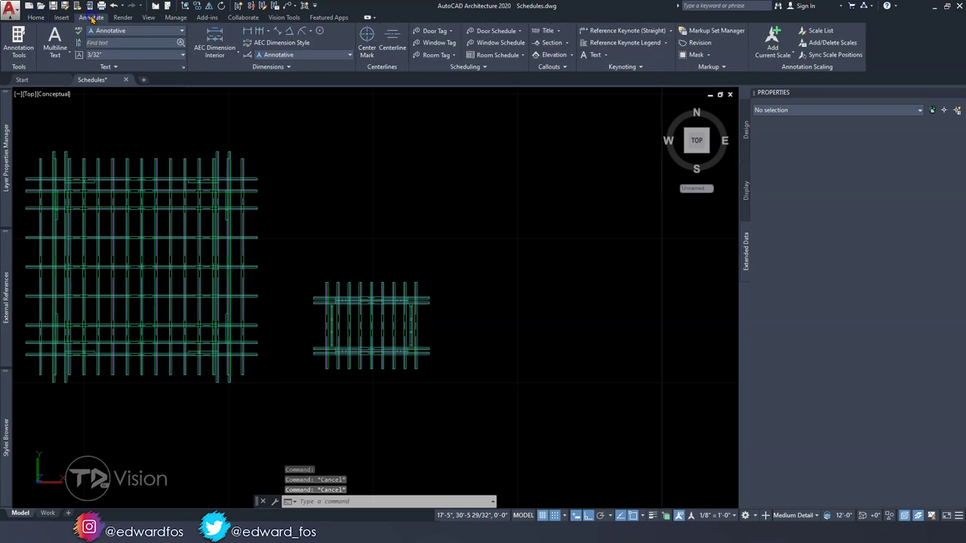
{"action": "left_click", "coordinate": [519, 56]}
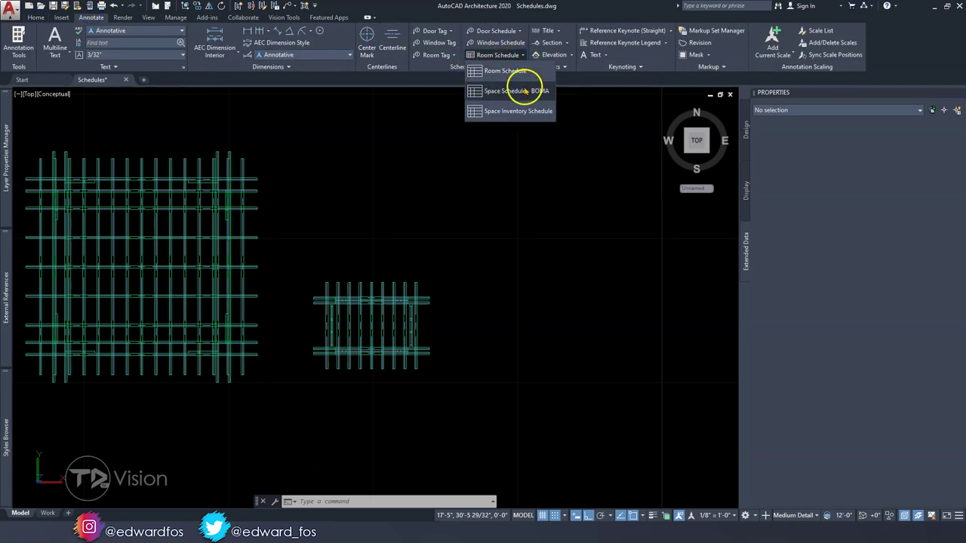
{"action": "left_click", "coordinate": [502, 71]}
{"action": "mouse_move", "coordinate": [471, 136]}
{"action": "middle_mouse_down"}
{"action": "mouse_move", "coordinate": [340, 168]}
{"action": "mouse_move", "coordinate": [310, 237]}
{"action": "middle_mouse_up"}
{"action": "key", "text": "Return"}
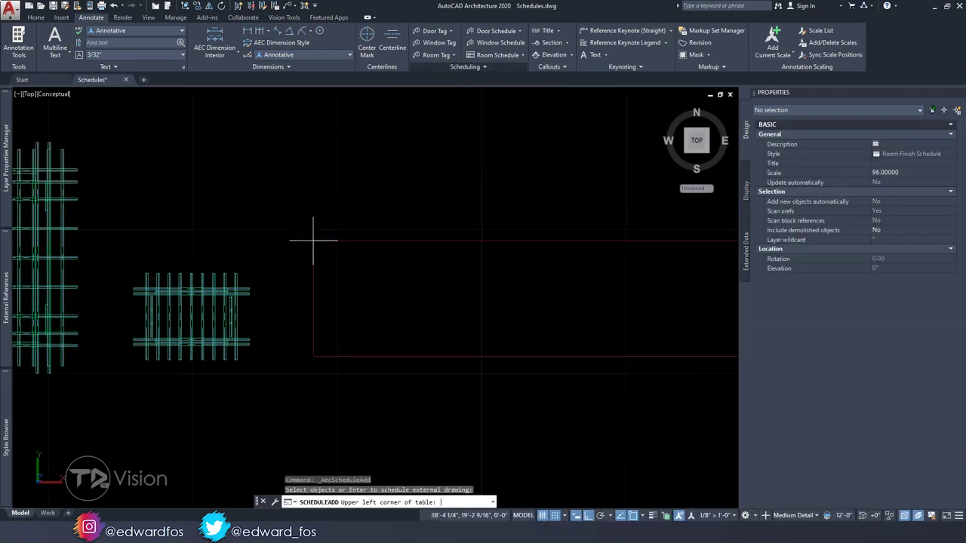
{"action": "scroll", "coordinate": [321, 234], "scroll_direction": "down", "scroll_amount": 4}
{"action": "left_click", "coordinate": [336, 213]}
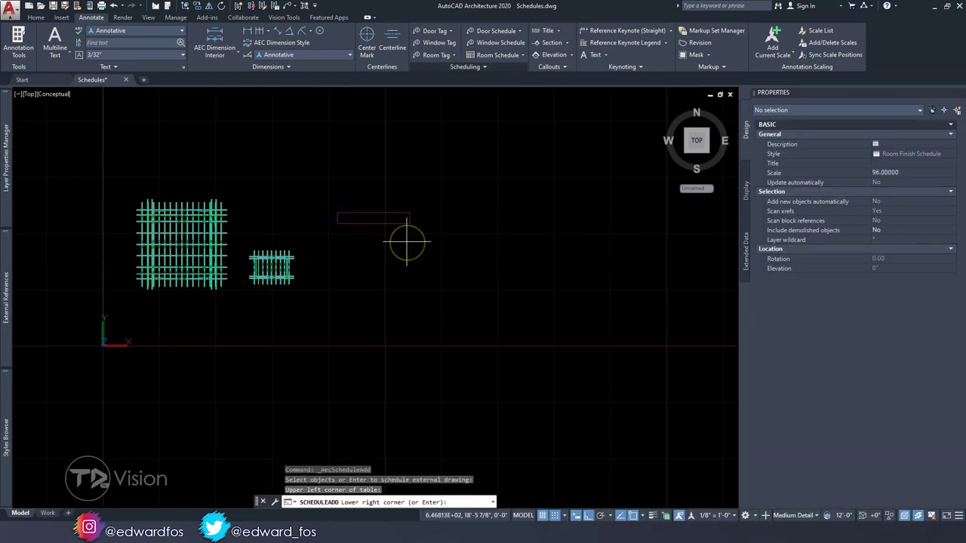
{"action": "key", "text": "Return"}
{"action": "key", "text": "Escape"}
{"action": "key", "text": "Escape"}
- Copy the placed table's style and name the copy Lumber Schedule
{"action": "middle_click_drag", "start_coordinate": [482, 242], "coordinate": [335, 234]}
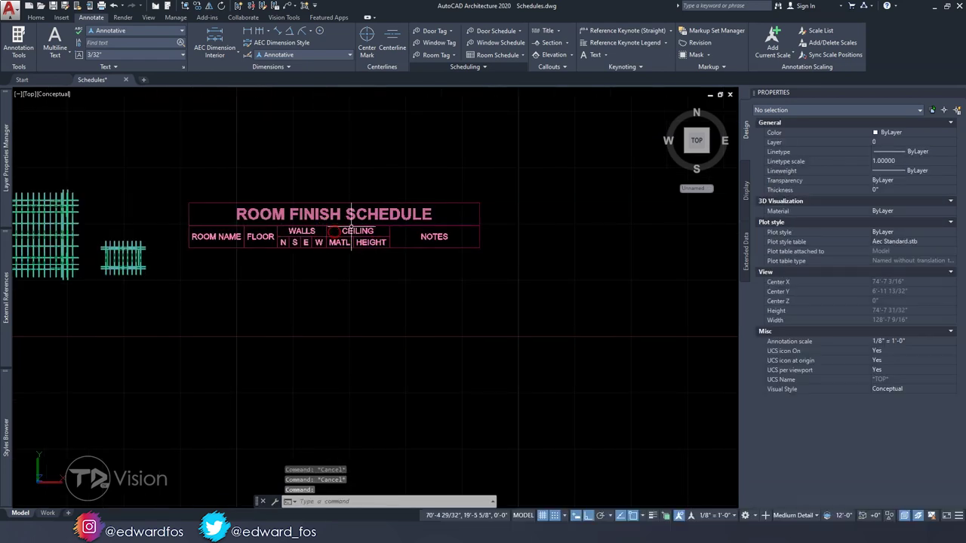
{"action": "scroll", "coordinate": [355, 221], "scroll_direction": "up", "scroll_amount": 2}
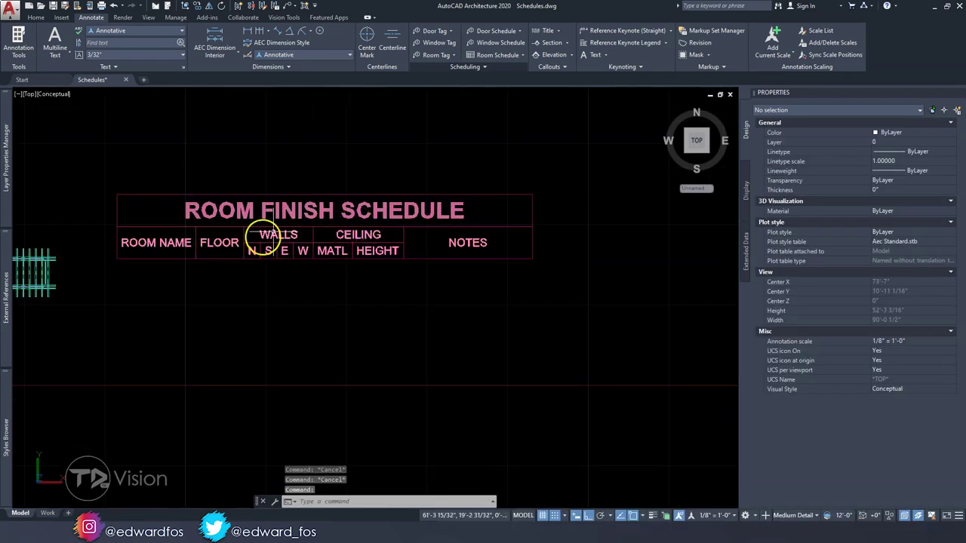
{"action": "middle_click_drag", "start_coordinate": [219, 272], "coordinate": [387, 294]}
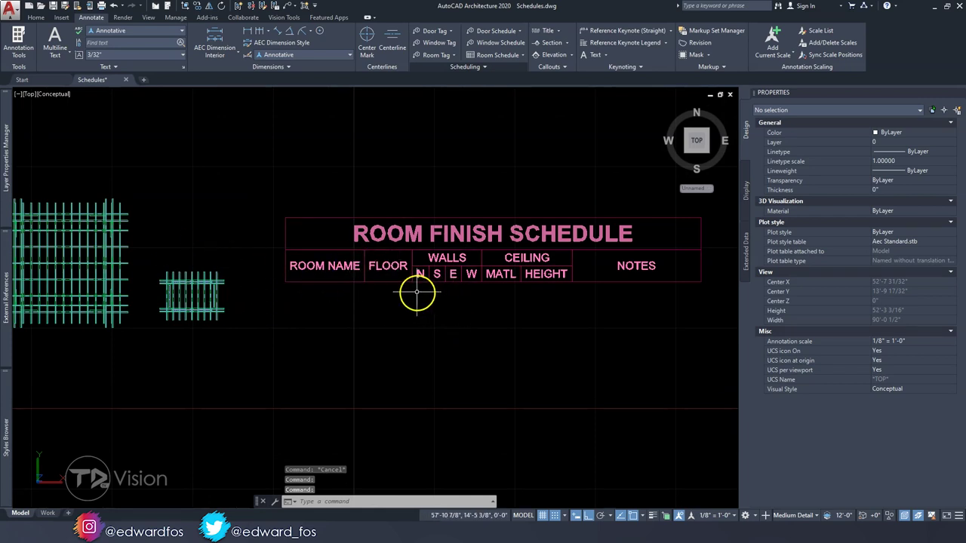
{"action": "left_click", "coordinate": [398, 276]}
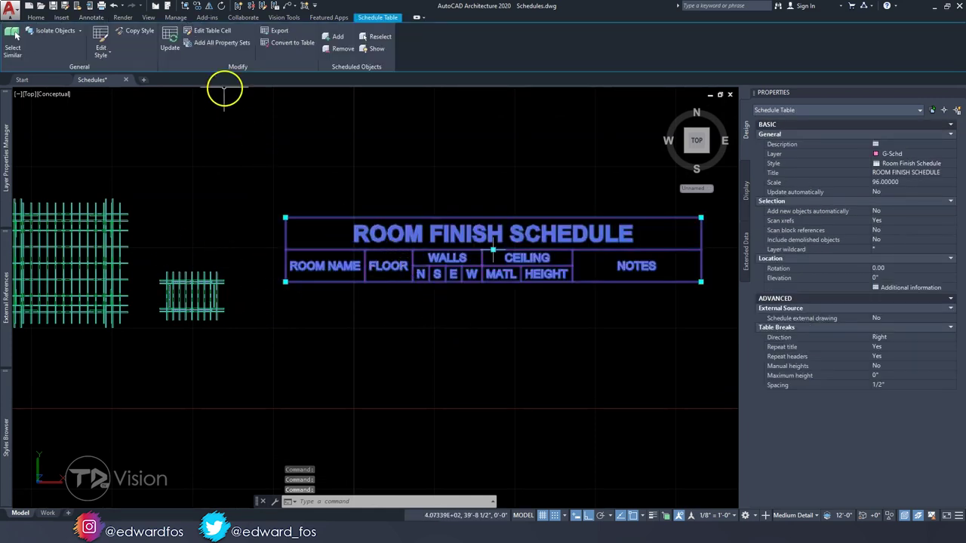
{"action": "left_click", "coordinate": [134, 31]}
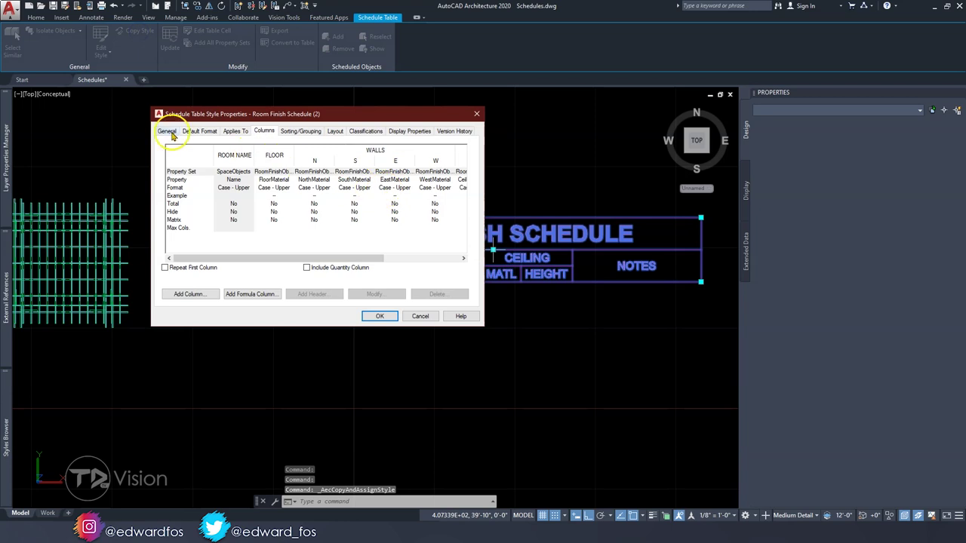
{"action": "left_click", "coordinate": [168, 131]}
{"action": "left_click", "coordinate": [234, 156]}
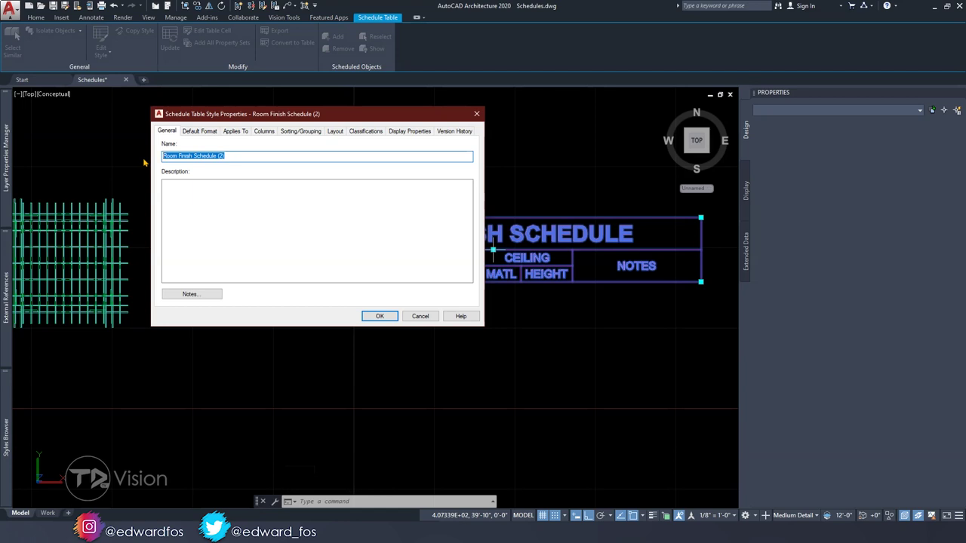
{"action": "type", "text": "Lumber Schedule"}
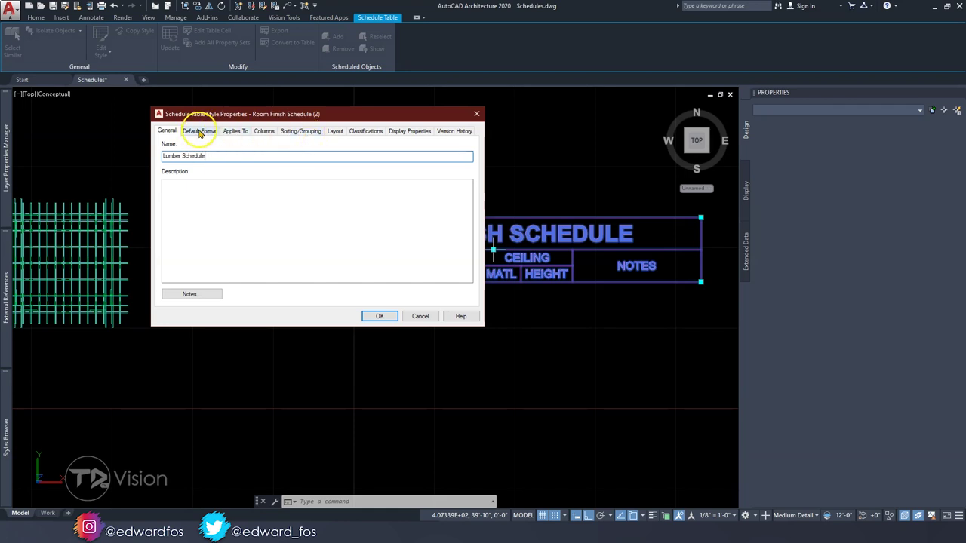
- Make the Lumber Schedule style apply to Structural Member objects instead of Space objects
{"action": "left_click", "coordinate": [234, 132]}
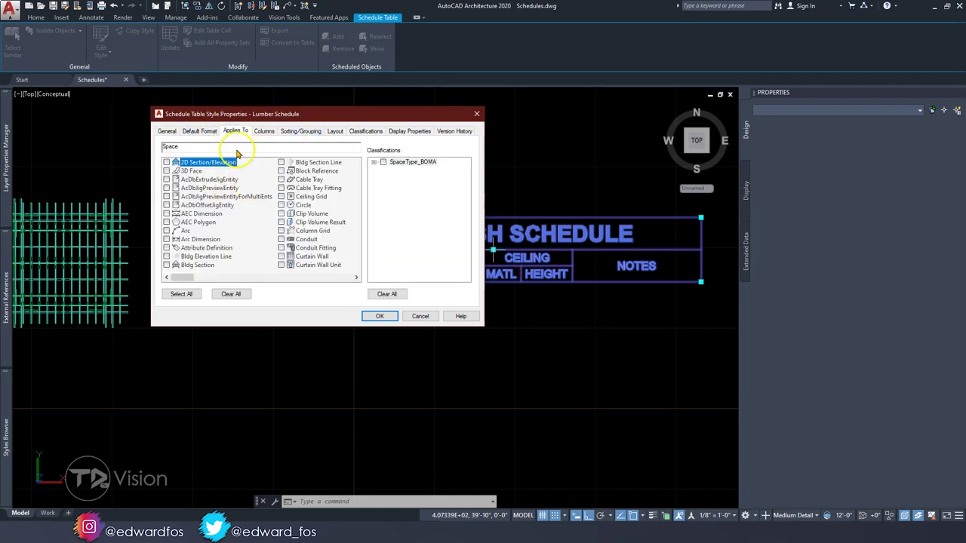
{"action": "left_click_drag", "start_coordinate": [185, 279], "coordinate": [299, 285]}
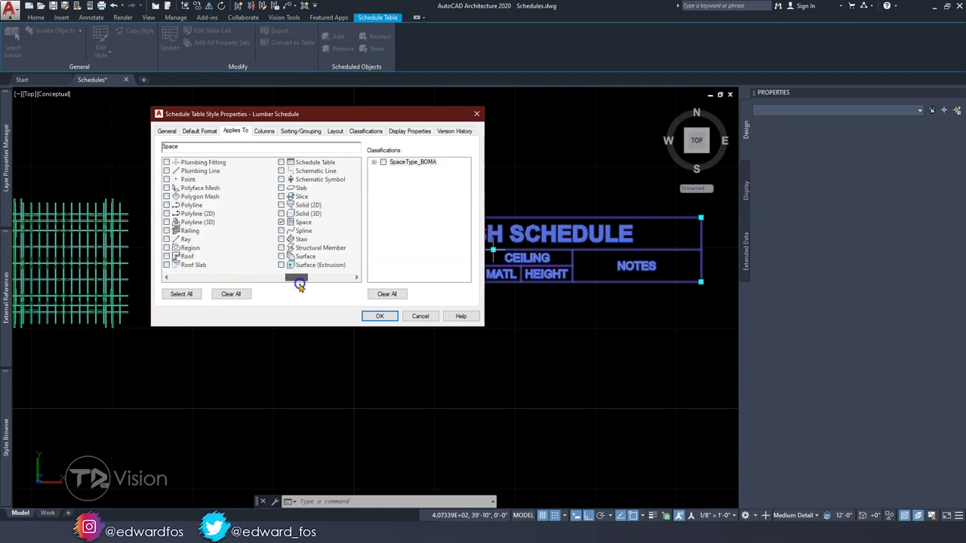
{"action": "left_click", "coordinate": [281, 223]}
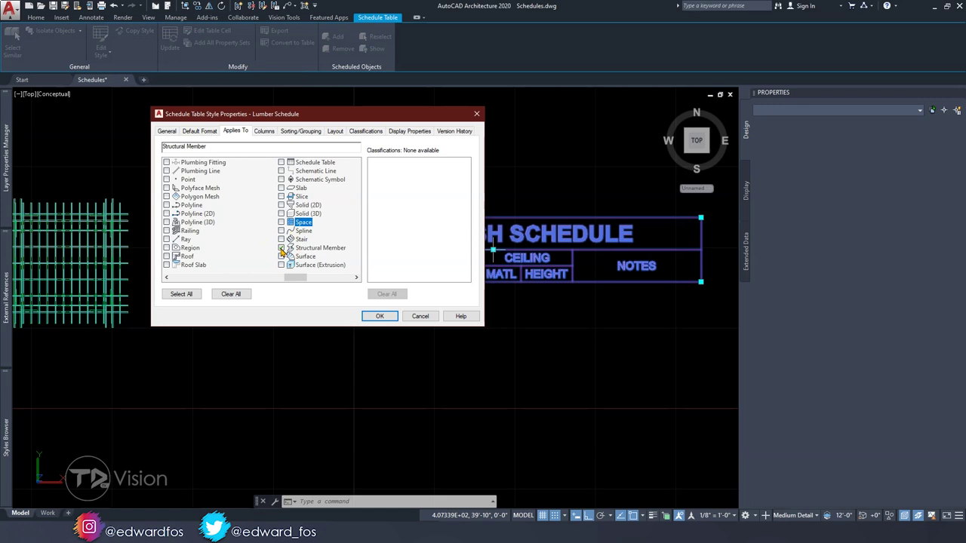
- Delete the Room Name, Floor and N, S, E, W Walls columns from the Lumber Schedule style
{"action": "left_click", "coordinate": [264, 132]}
{"action": "left_click", "coordinate": [231, 155]}
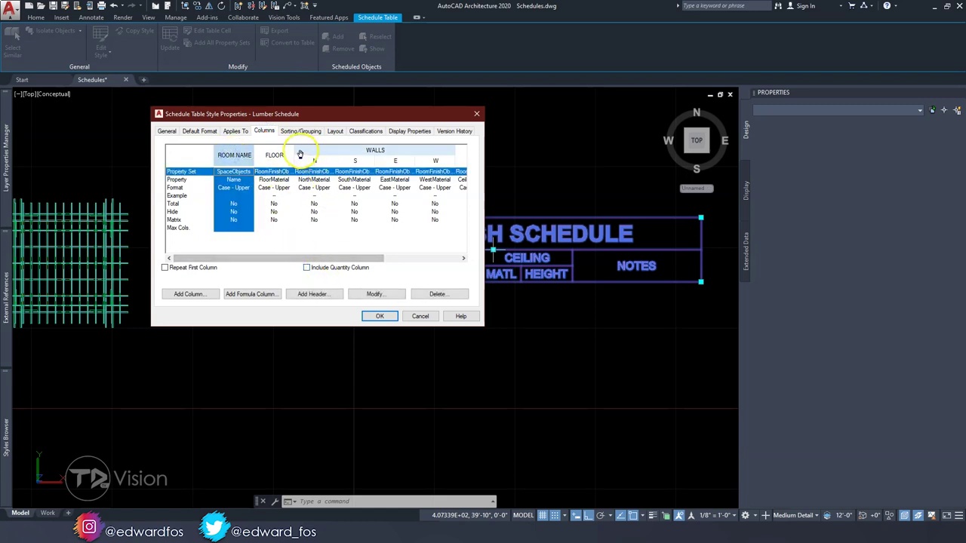
{"action": "left_click", "coordinate": [400, 149]}
{"action": "left_click", "coordinate": [313, 161]}
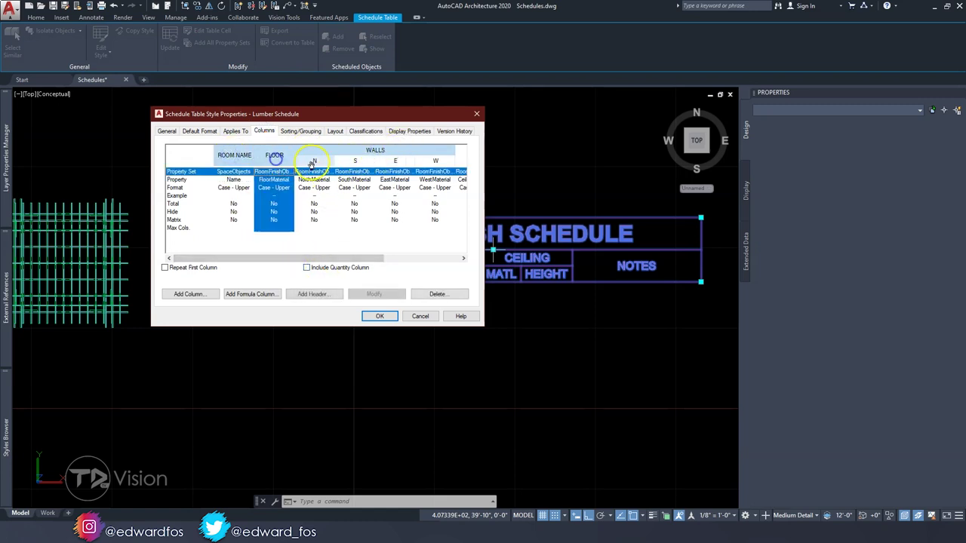
{"action": "left_click", "coordinate": [354, 161]}
{"action": "left_click", "coordinate": [396, 161]}
{"action": "left_click", "coordinate": [434, 161]}
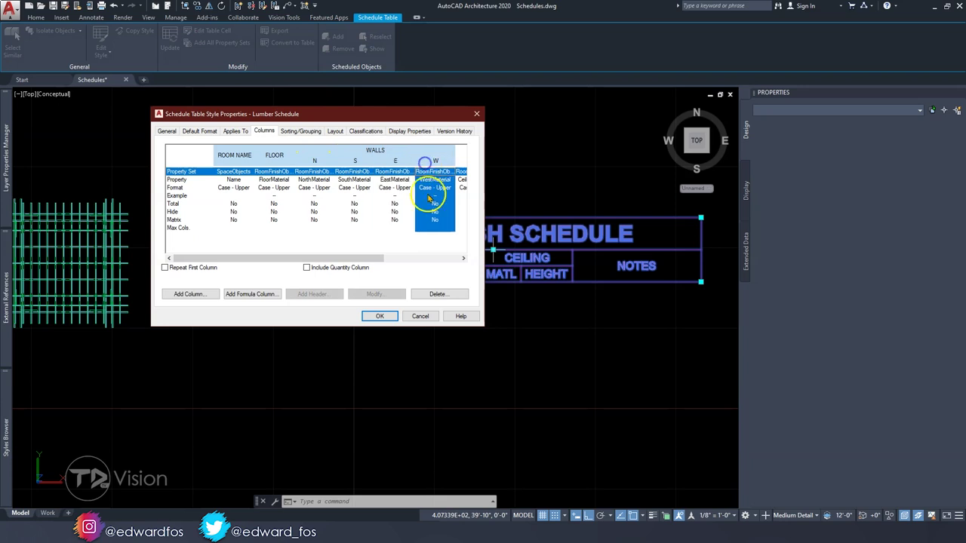
{"action": "left_click", "coordinate": [438, 293]}
{"action": "left_click", "coordinate": [294, 269]}
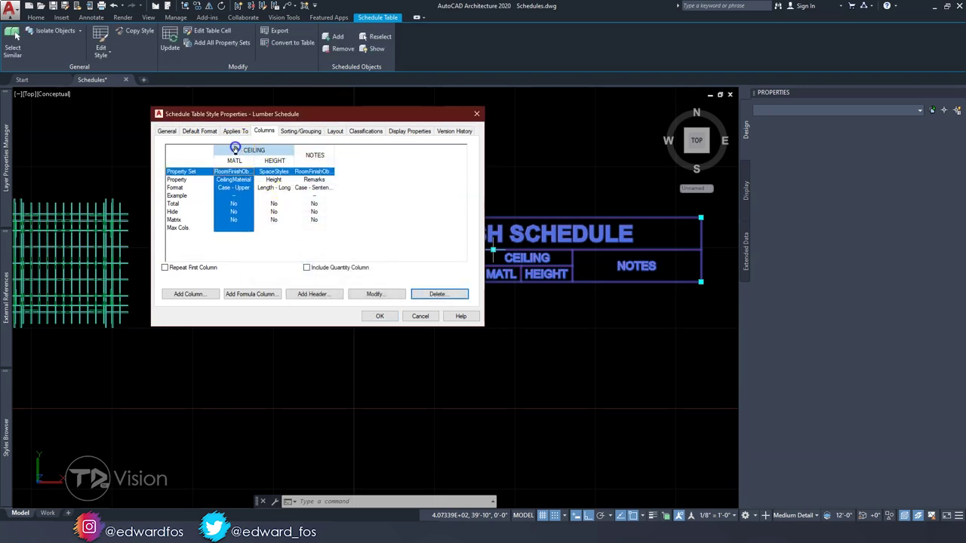
- Delete the Ceiling columns Matl and Height and the Notes column from the style
{"action": "left_click", "coordinate": [318, 155]}
{"action": "left_click", "coordinate": [252, 151]}
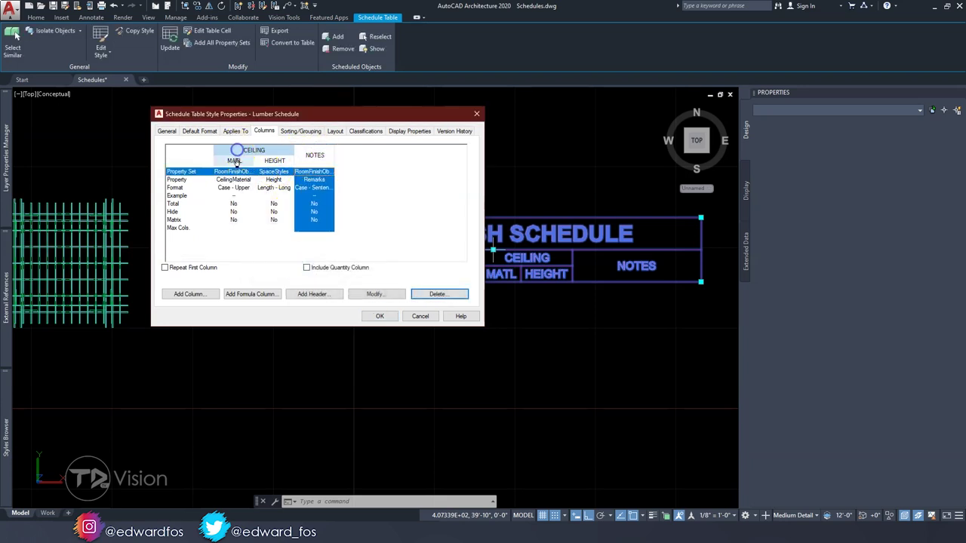
{"action": "left_click", "coordinate": [332, 158]}
{"action": "left_click", "coordinate": [438, 294]}
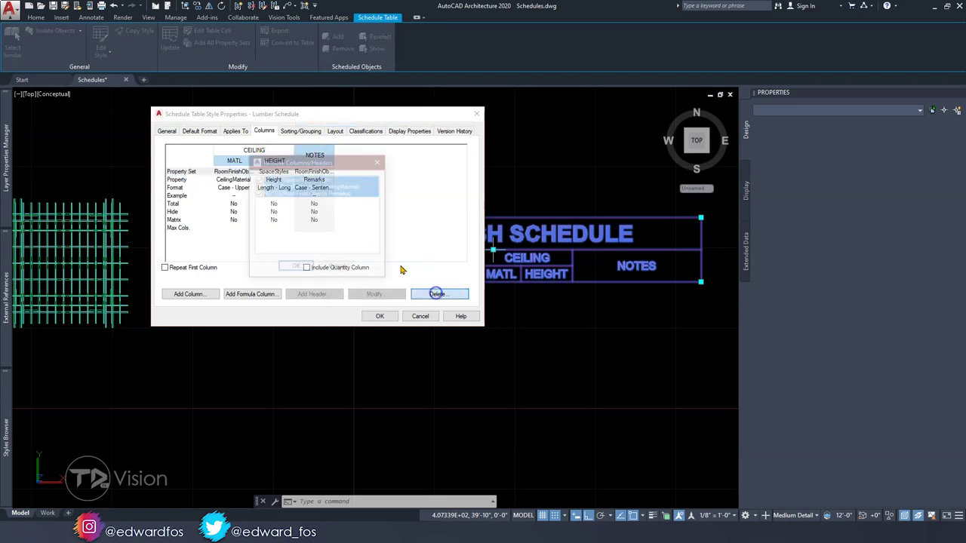
{"action": "left_click", "coordinate": [298, 269]}
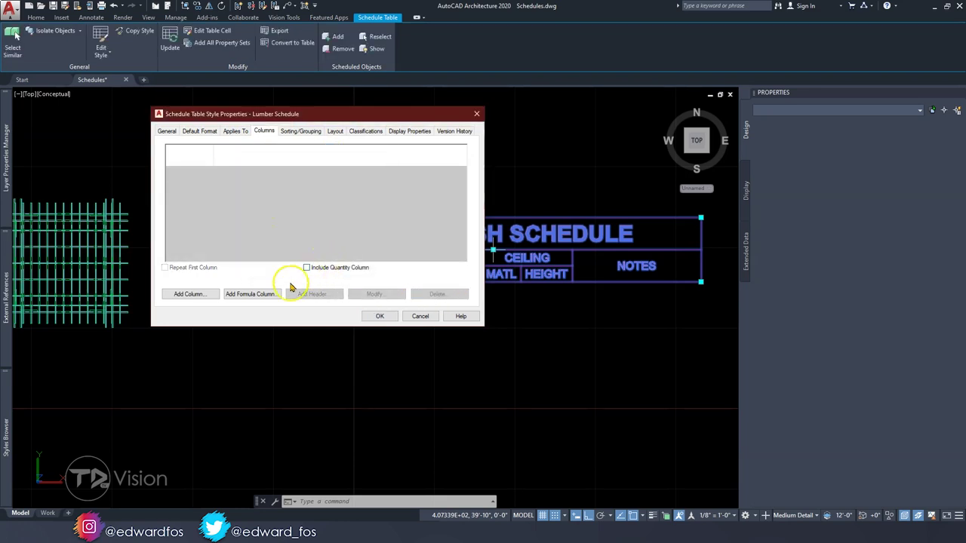
- Add a column for the LumberObjects ObjectType property with the heading Object Type and the Standard data format
{"action": "left_click", "coordinate": [195, 296]}
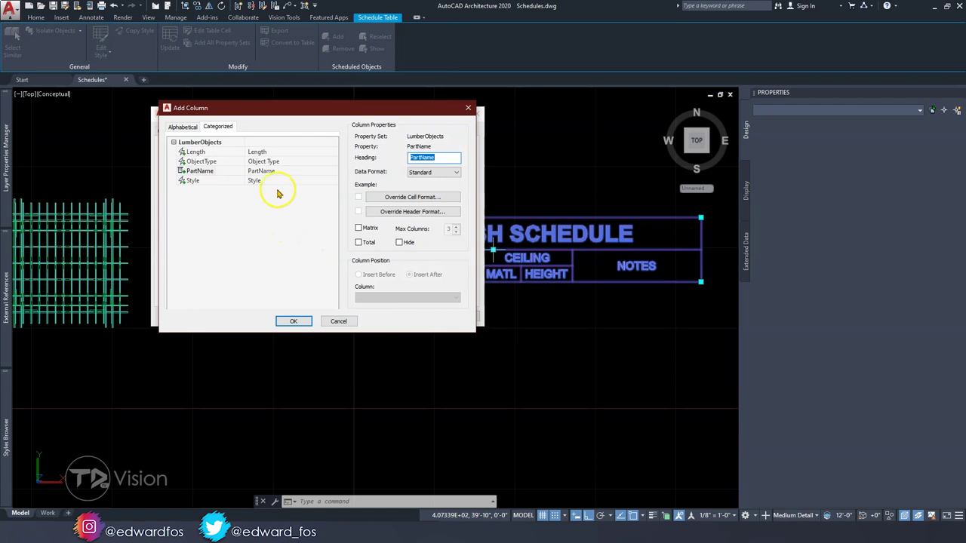
{"action": "left_click", "coordinate": [201, 162]}
{"action": "left_click", "coordinate": [430, 158]}
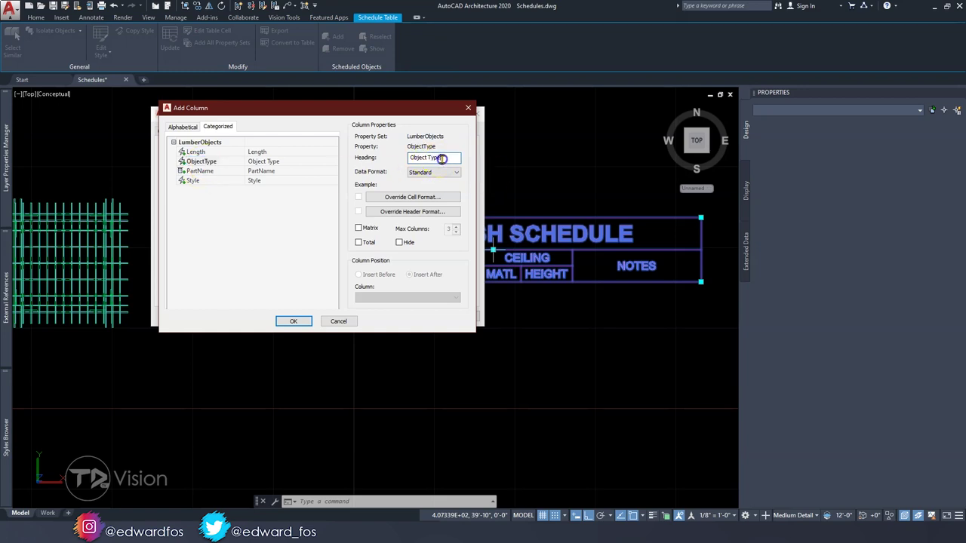
{"action": "left_click", "coordinate": [292, 320]}
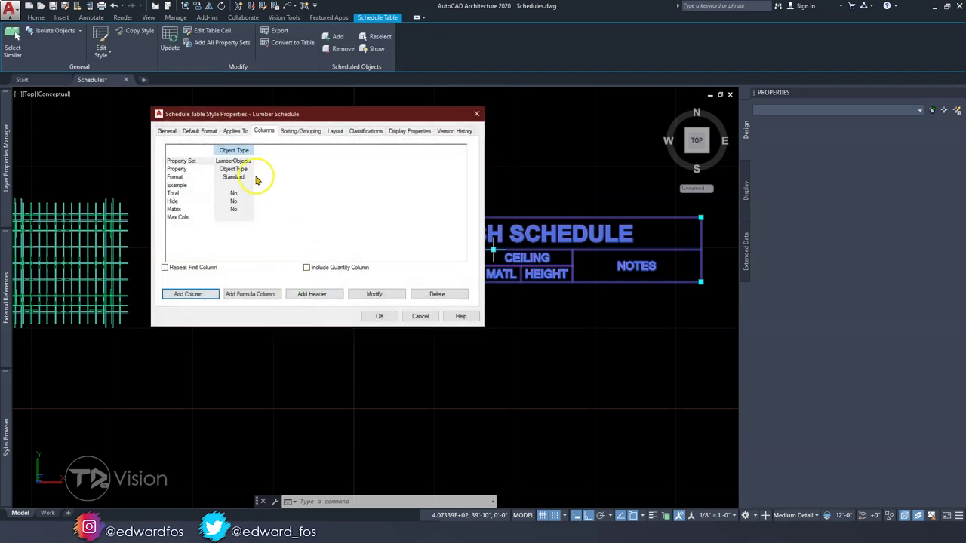
- Add a Style column after Object Type, followed by a PartName column with the heading Part Name
{"action": "left_click", "coordinate": [190, 292]}
{"action": "left_click", "coordinate": [210, 171]}
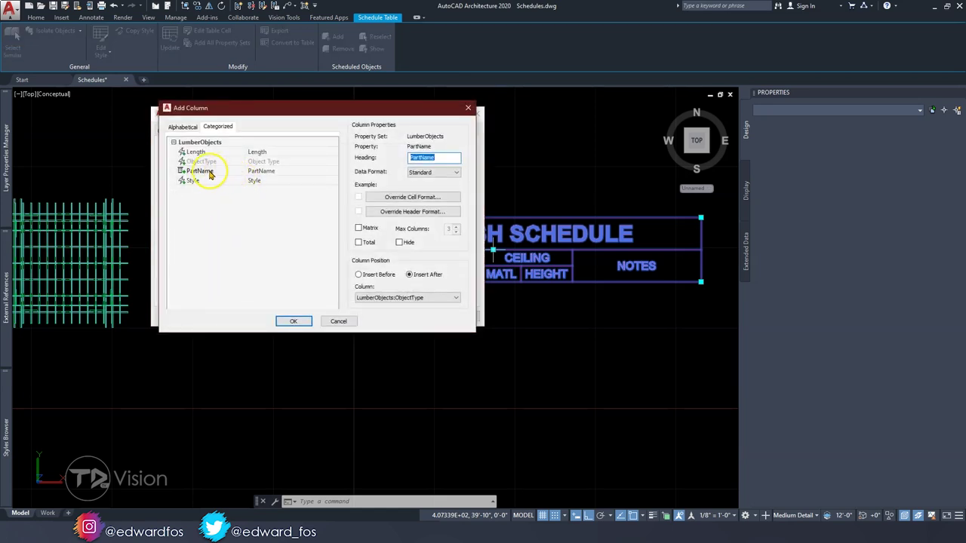
{"action": "left_click", "coordinate": [199, 183]}
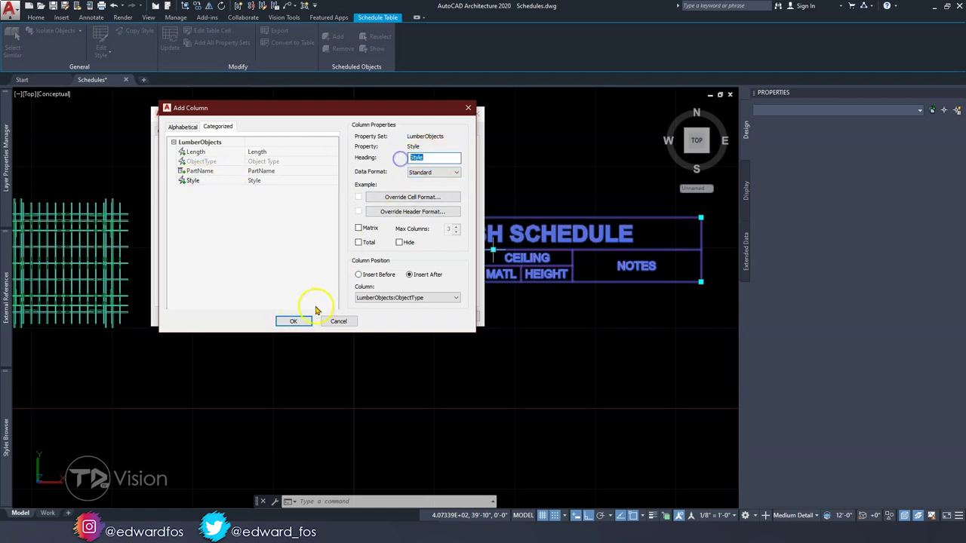
{"action": "left_click", "coordinate": [295, 321]}
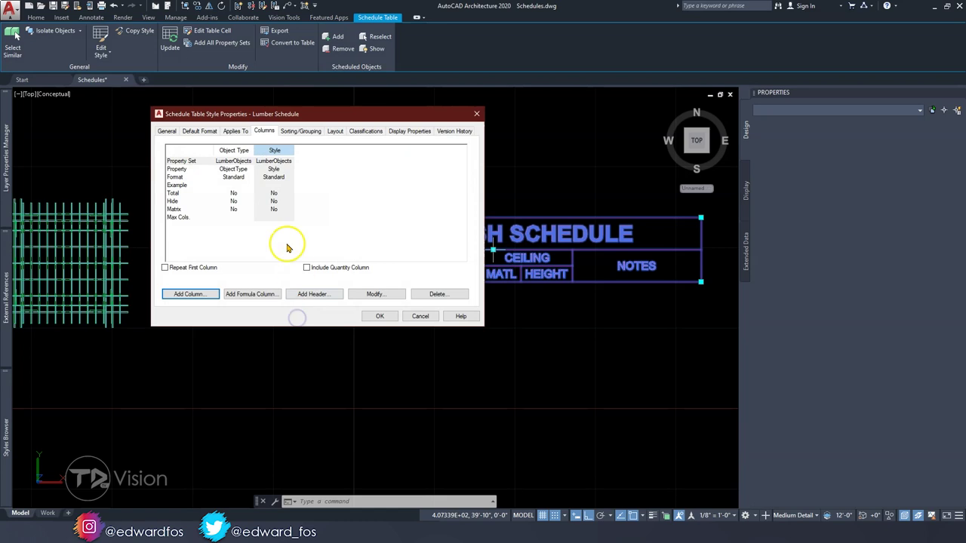
{"action": "left_click", "coordinate": [192, 294]}
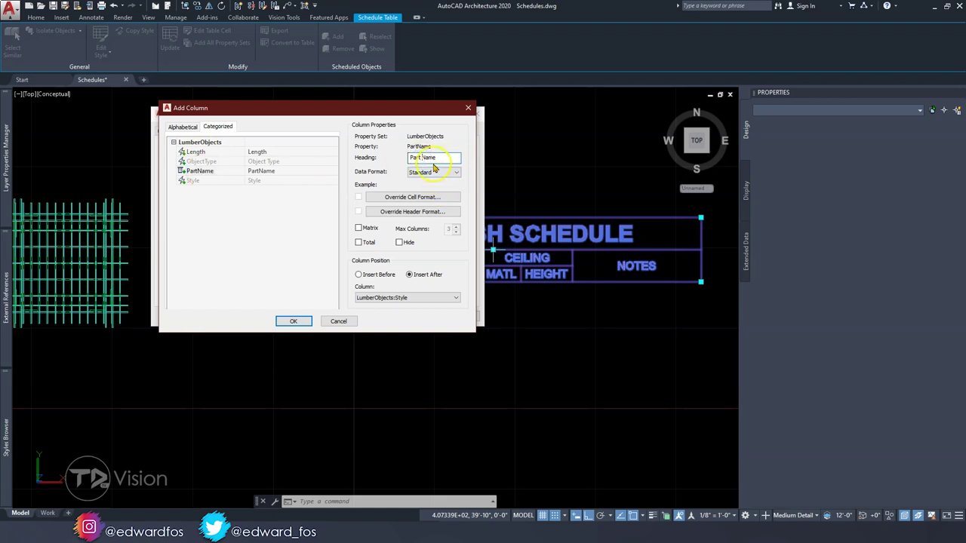
{"action": "left_click", "coordinate": [294, 321]}
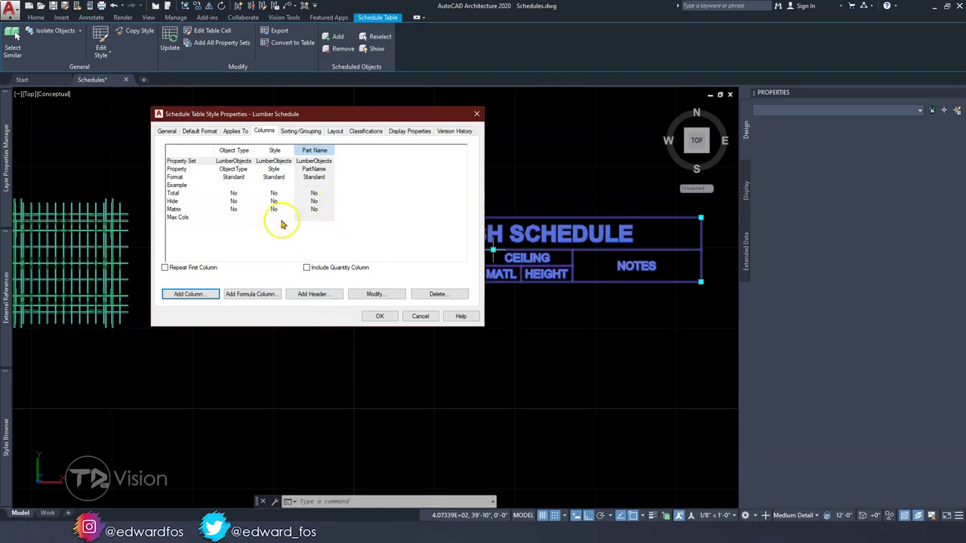
- Add a Length column in Length - Long format after Part Name and include a quantity column in the schedule
{"action": "left_click", "coordinate": [182, 293]}
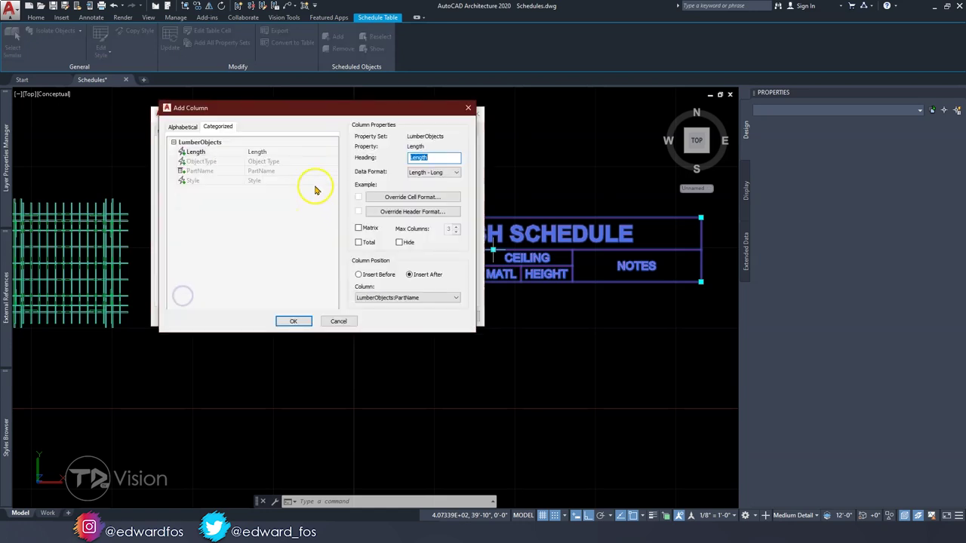
{"action": "left_click", "coordinate": [211, 151]}
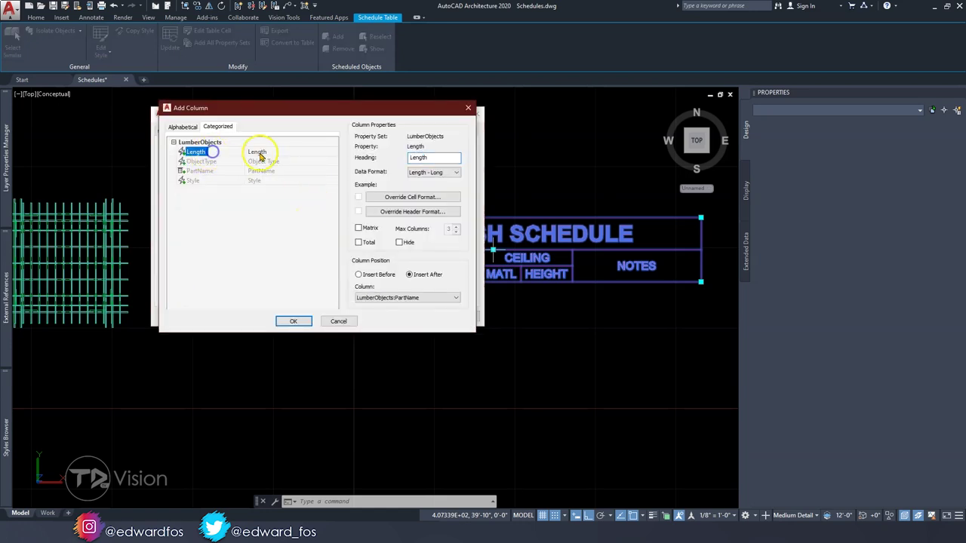
{"action": "left_click", "coordinate": [299, 321]}
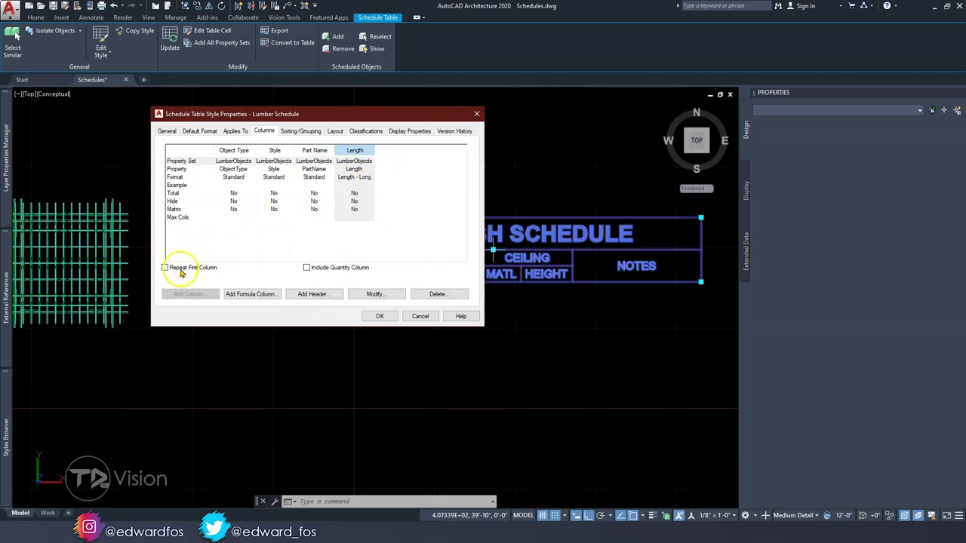
{"action": "left_click", "coordinate": [314, 269]}
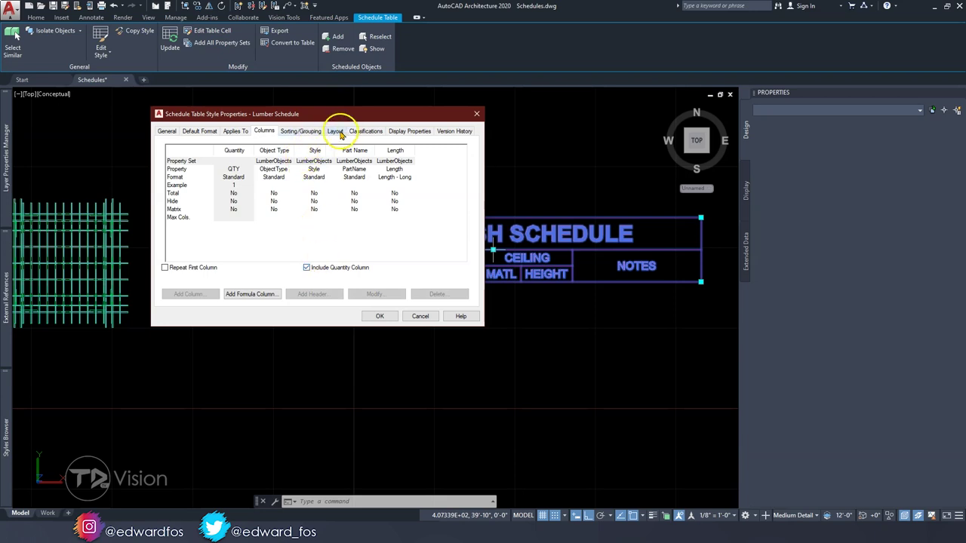
- Set the Lumber Schedule style's table title to Pergola BOM
{"action": "left_click", "coordinate": [308, 133]}
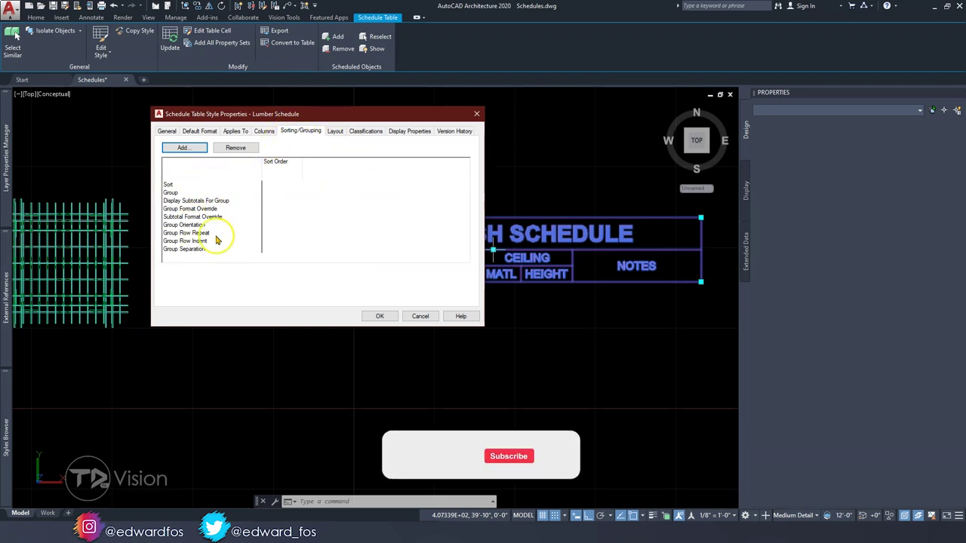
{"action": "left_click", "coordinate": [335, 130]}
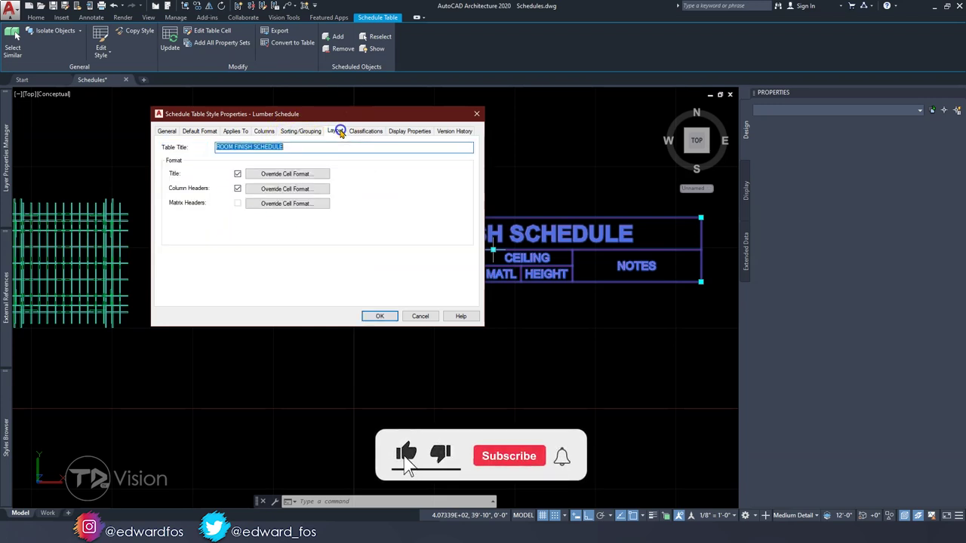
{"action": "left_click", "coordinate": [250, 149]}
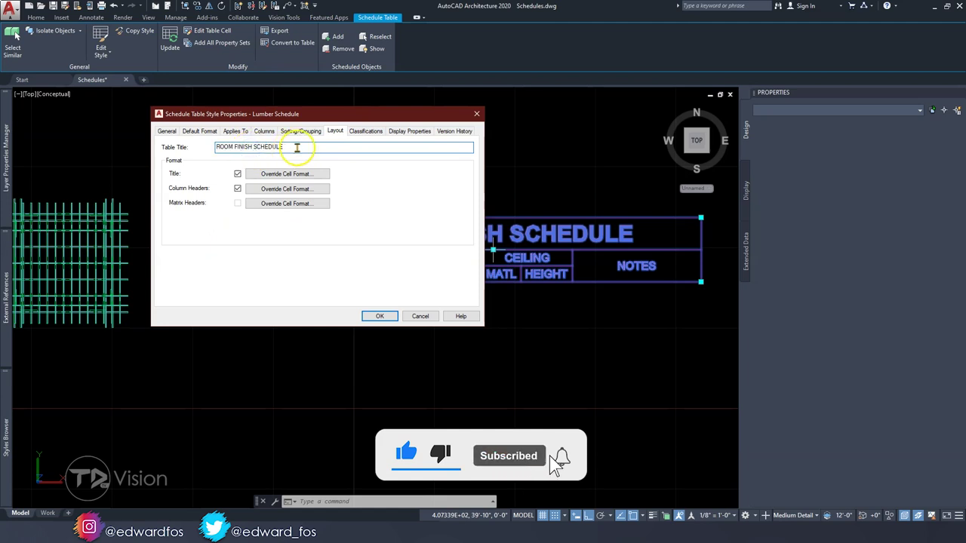
{"action": "left_click_drag", "start_coordinate": [334, 113], "coordinate": [178, 127]}
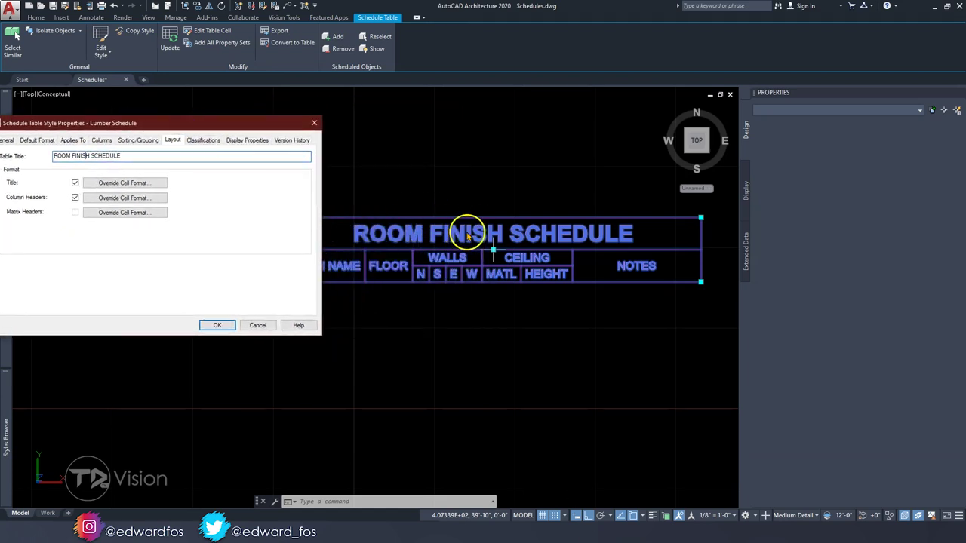
{"action": "left_click_drag", "start_coordinate": [240, 129], "coordinate": [506, 163]}
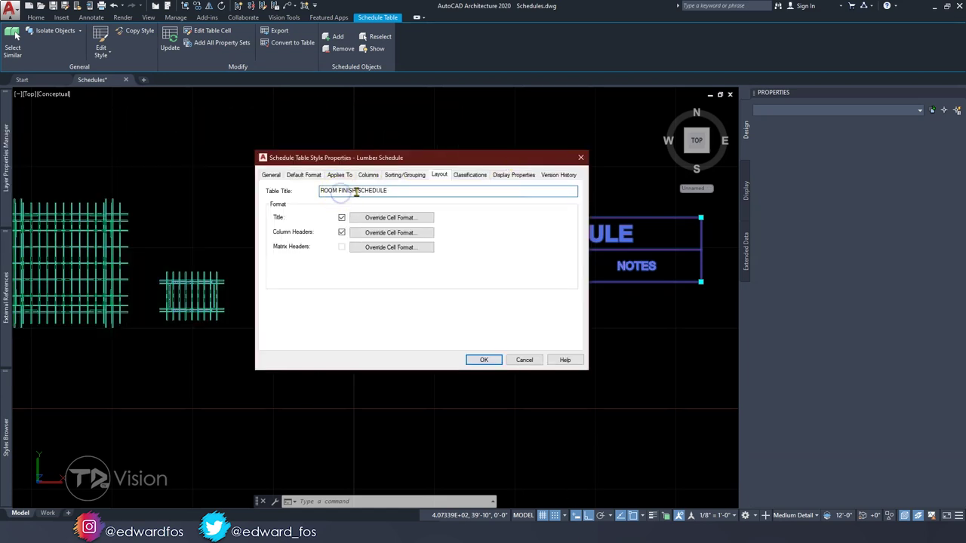
{"action": "left_click_drag", "start_coordinate": [429, 192], "coordinate": [296, 184]}
{"action": "left_click", "coordinate": [483, 359]}
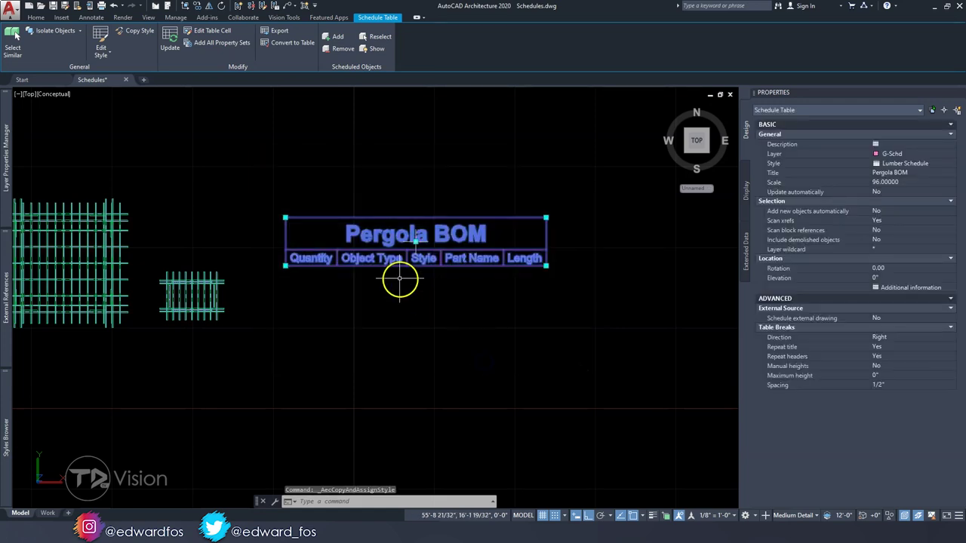
{"action": "key", "text": "Escape"}
- Add all members of the large pergola to the Pergola BOM schedule's scheduled objects
{"action": "scroll", "coordinate": [394, 258], "scroll_direction": "up", "scroll_amount": 2}
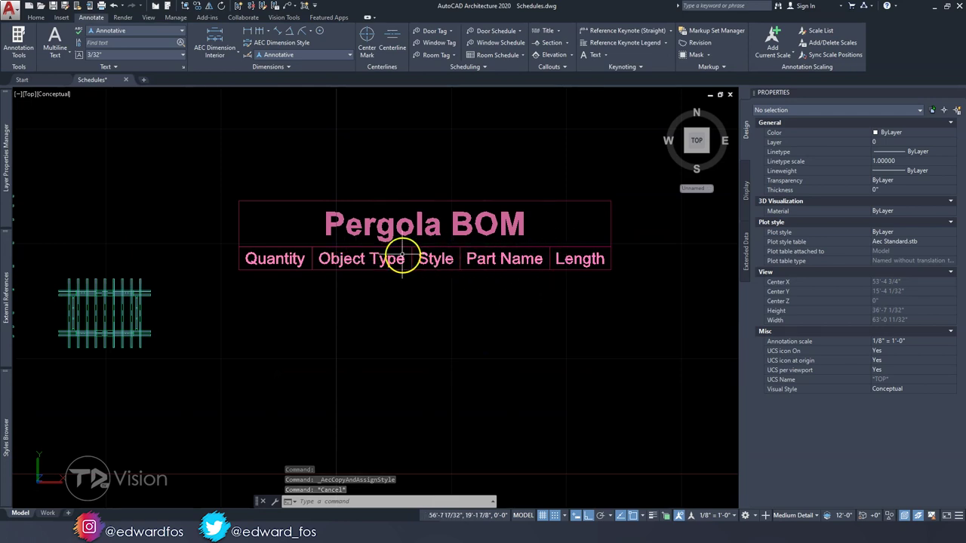
{"action": "scroll", "coordinate": [400, 256], "scroll_direction": "down", "scroll_amount": 2}
{"action": "middle_click_drag", "start_coordinate": [311, 260], "coordinate": [373, 257]}
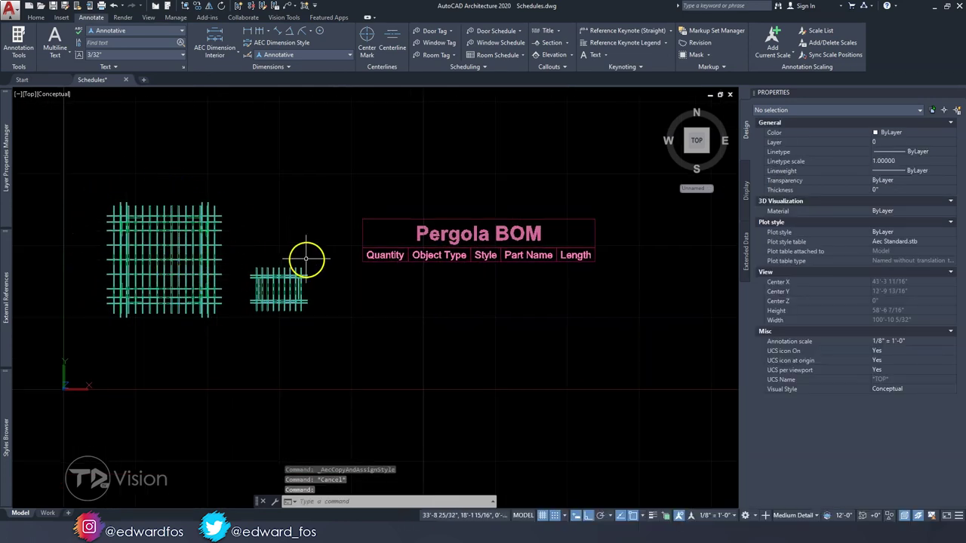
{"action": "middle_click_drag", "start_coordinate": [364, 259], "coordinate": [320, 259]}
{"action": "left_click", "coordinate": [387, 234]}
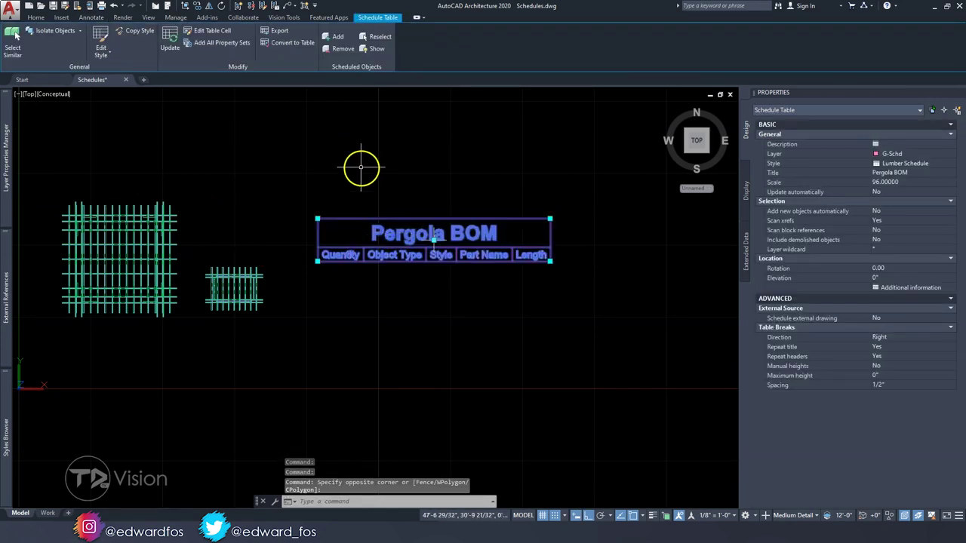
{"action": "left_click", "coordinate": [336, 37]}
{"action": "middle_click_drag", "start_coordinate": [182, 209], "coordinate": [220, 197]}
{"action": "left_click", "coordinate": [237, 330]}
{"action": "left_click", "coordinate": [78, 154]}
{"action": "key", "text": "Return"}
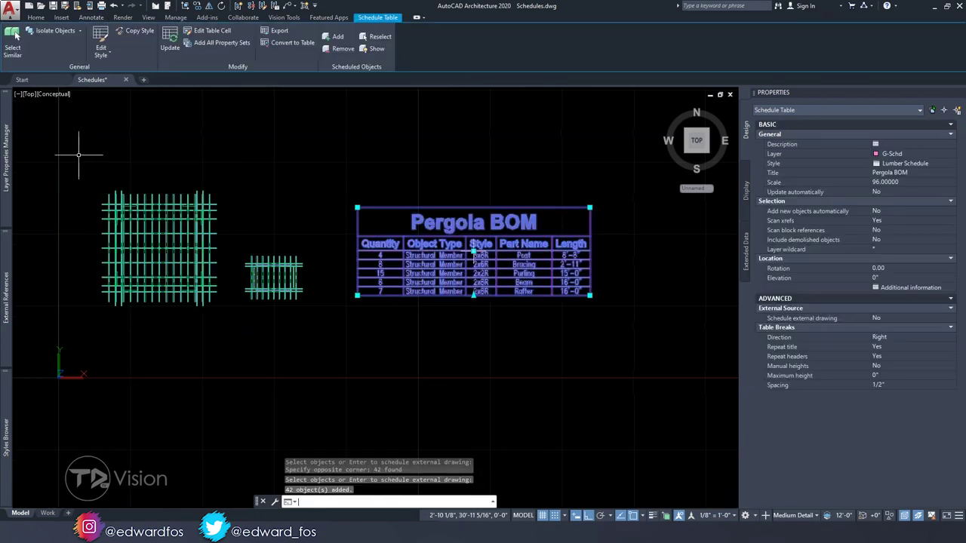
{"action": "key", "text": "Escape"}
- Copy the filled Pergola BOM schedule to the empty area on its right
{"action": "scroll", "coordinate": [500, 286], "scroll_direction": "up", "scroll_amount": 3}
{"action": "middle_click_drag", "start_coordinate": [415, 277], "coordinate": [309, 309]}
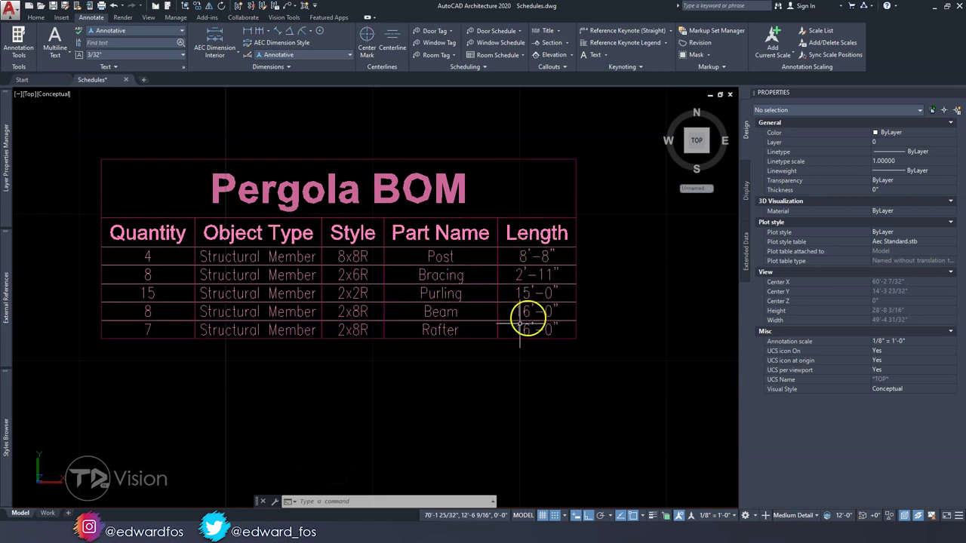
{"action": "scroll", "coordinate": [302, 288], "scroll_direction": "down", "scroll_amount": 3}
{"action": "left_click", "coordinate": [301, 238]}
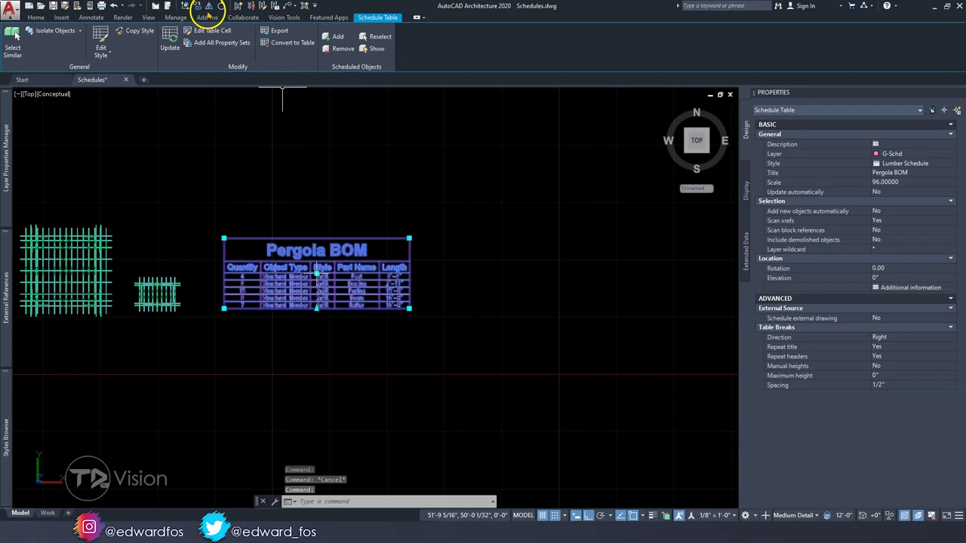
{"action": "left_click", "coordinate": [197, 6]}
{"action": "left_click", "coordinate": [286, 205]}
{"action": "left_click", "coordinate": [524, 181]}
{"action": "key", "text": "Escape"}
{"action": "key", "text": "Escape"}
- Change the table title in the copied schedule's style to Arbor BOM
{"action": "left_click", "coordinate": [531, 264]}
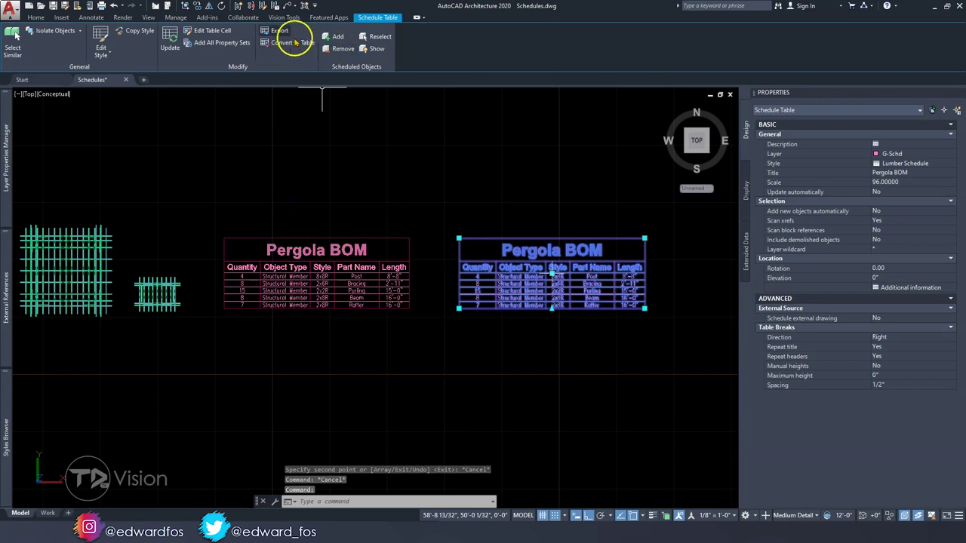
{"action": "left_click", "coordinate": [100, 41]}
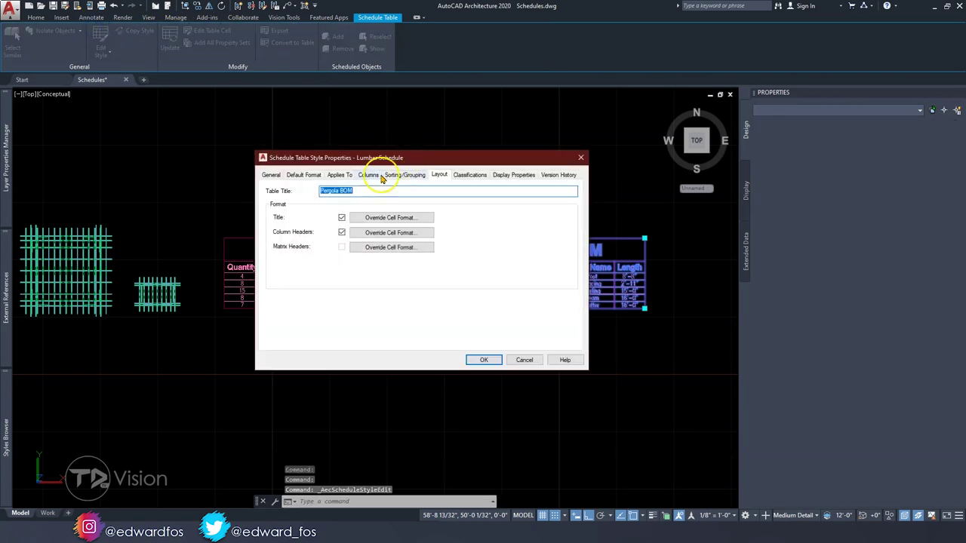
{"action": "left_click", "coordinate": [386, 190]}
{"action": "left_click_drag", "start_coordinate": [338, 191], "coordinate": [314, 193]}
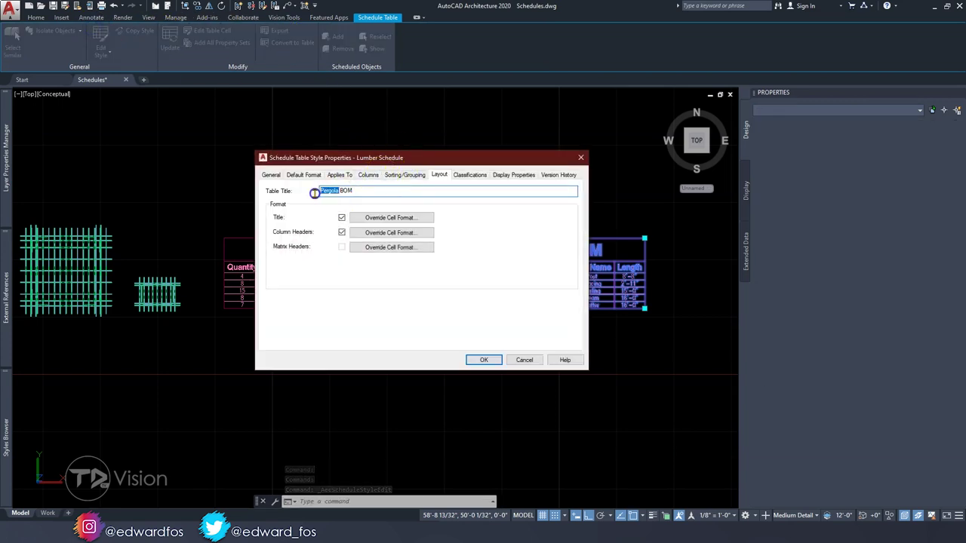
{"action": "type", "text": "Arbor"}
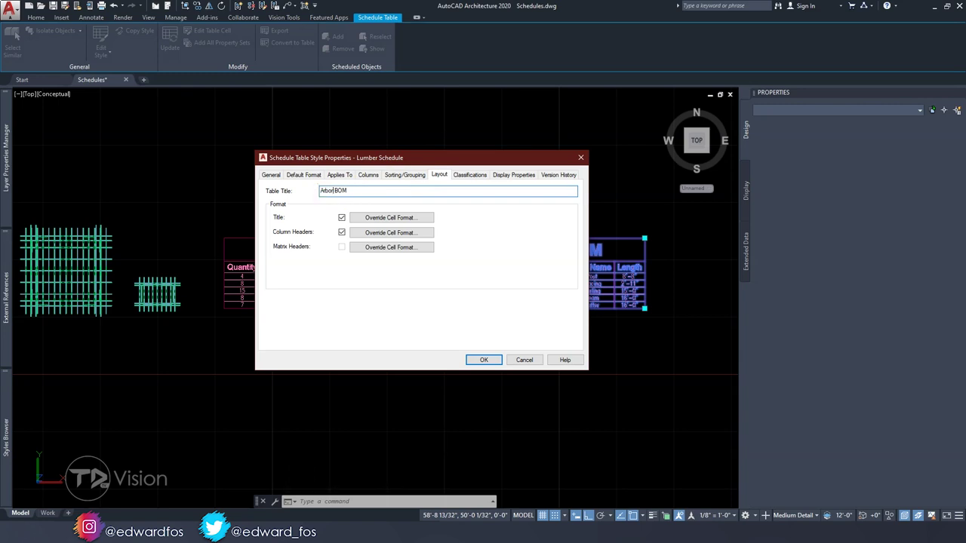
{"action": "left_click", "coordinate": [483, 360]}
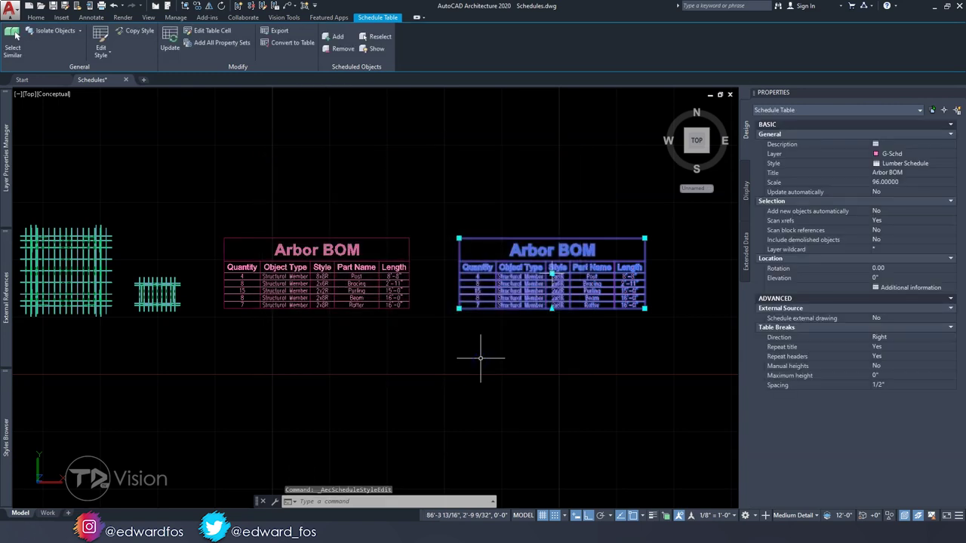
{"action": "key", "text": "Escape"}
{"action": "key", "text": "Escape"}
- Undo the table title change and delete the copied schedule
{"action": "left_click", "coordinate": [531, 302]}
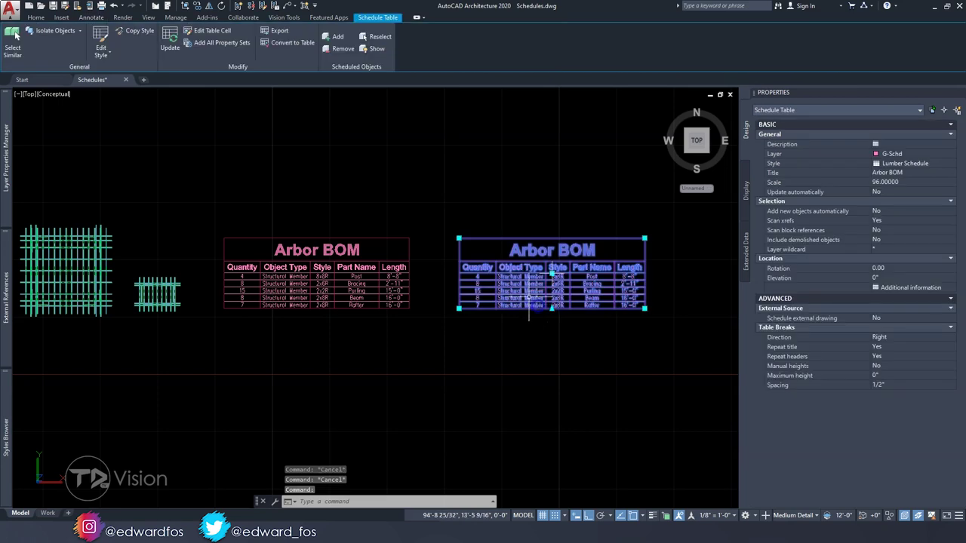
{"action": "key", "text": "ctrl+z"}
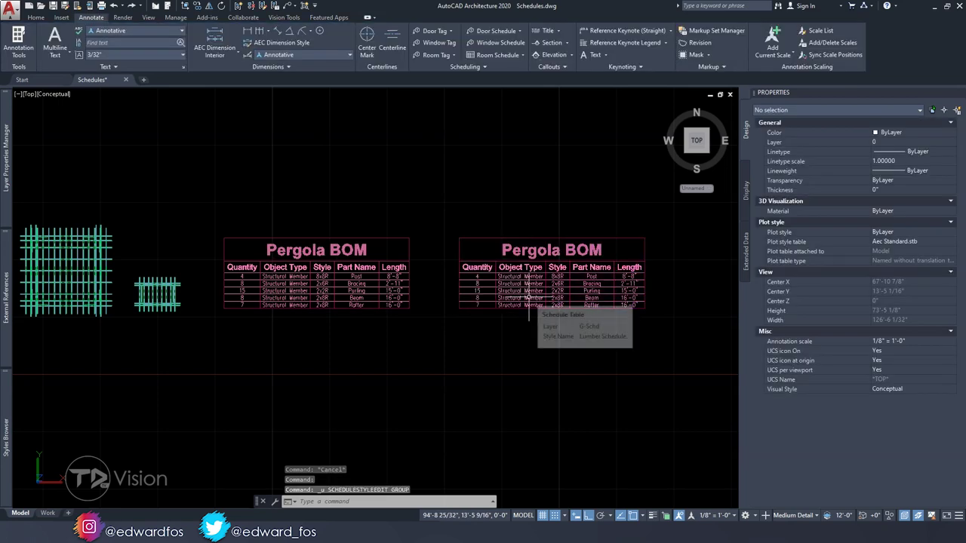
{"action": "left_click", "coordinate": [529, 302]}
{"action": "key", "text": "Delete"}
- Rename the remaining schedule's table style to Pergola Schedule
{"action": "left_click", "coordinate": [412, 257]}
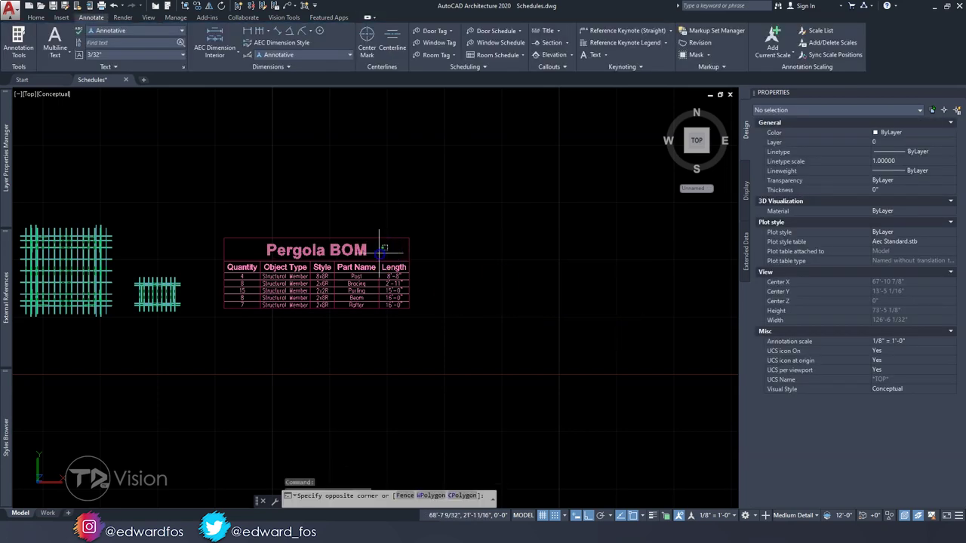
{"action": "left_click", "coordinate": [292, 228]}
{"action": "left_click", "coordinate": [101, 37]}
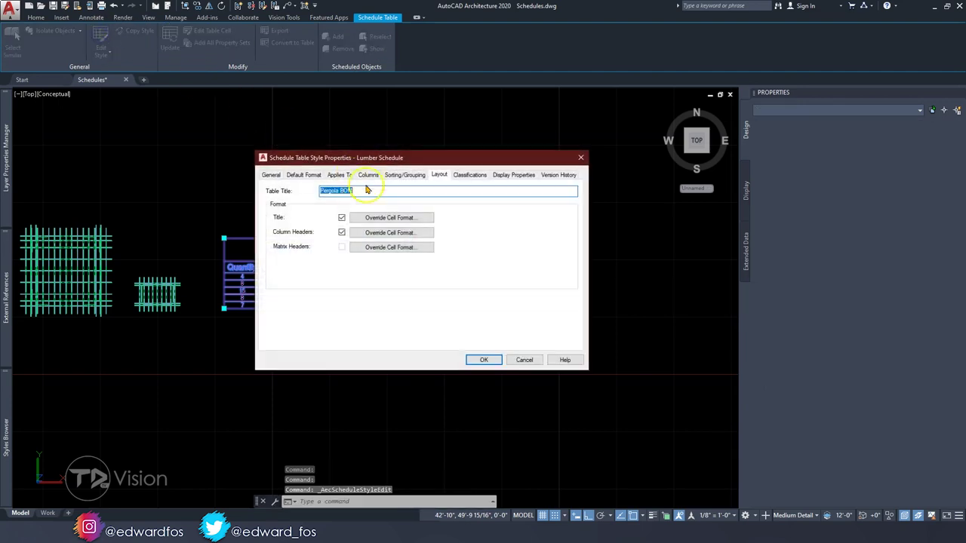
{"action": "left_click", "coordinate": [273, 176]}
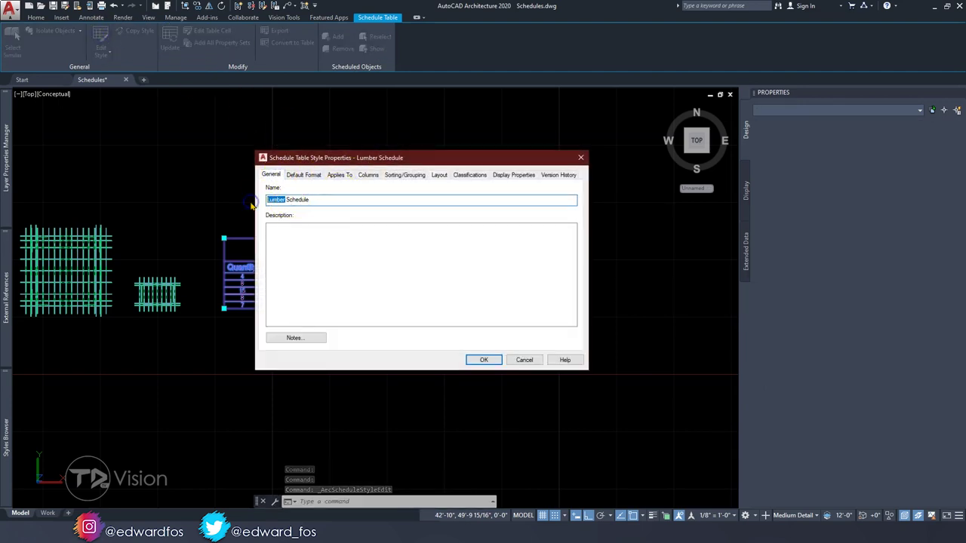
{"action": "type", "text": "Pergola"}
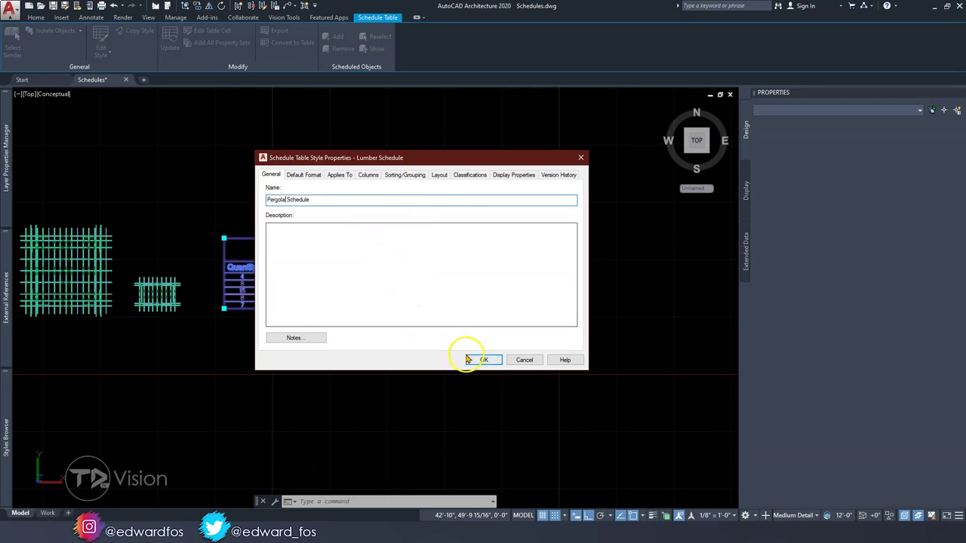
{"action": "left_click", "coordinate": [483, 359]}
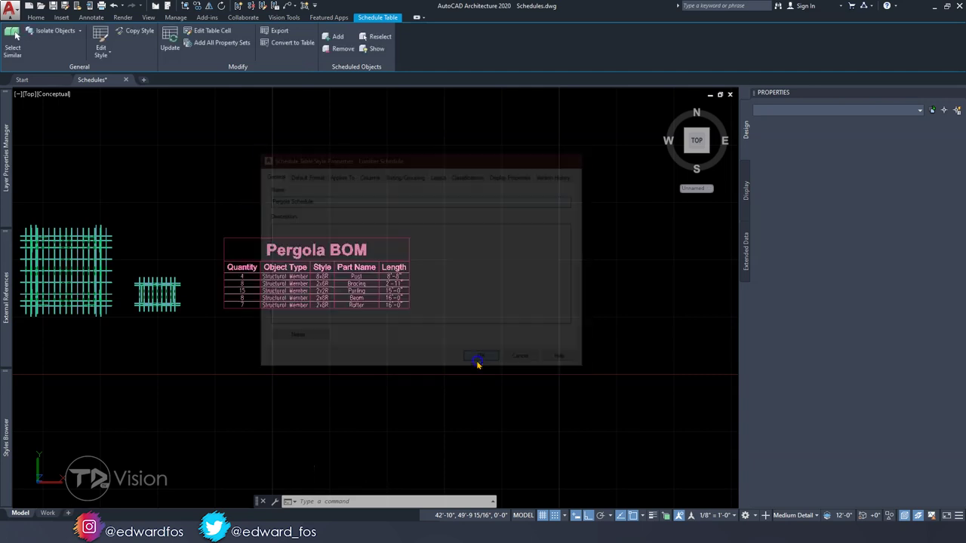
- Create a copy of the Pergola Schedule table style and name it Arbor Schedule
{"action": "left_click", "coordinate": [132, 30]}
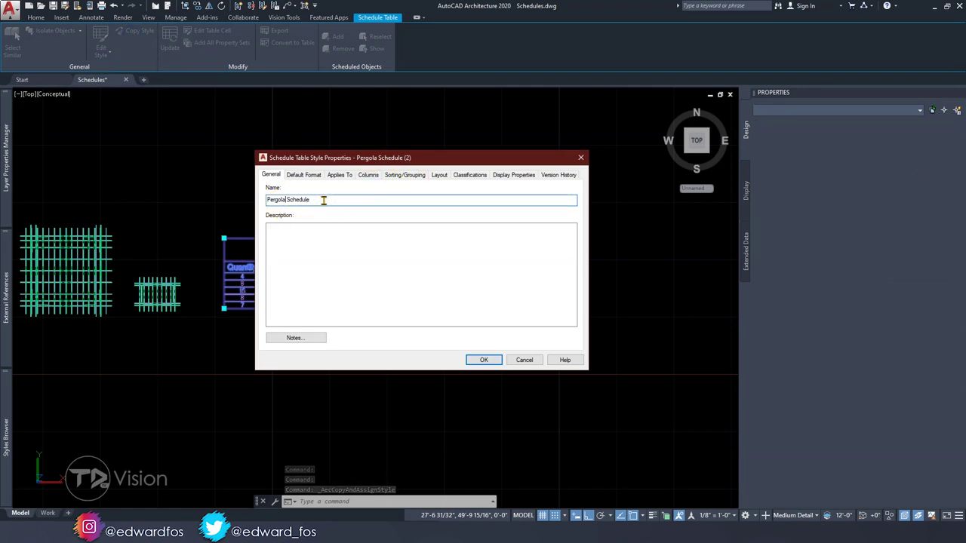
{"action": "key", "text": "BackSpace"}
{"action": "key", "text": "BackSpace"}
{"action": "key", "text": "BackSpace"}
{"action": "key", "text": "BackSpace"}
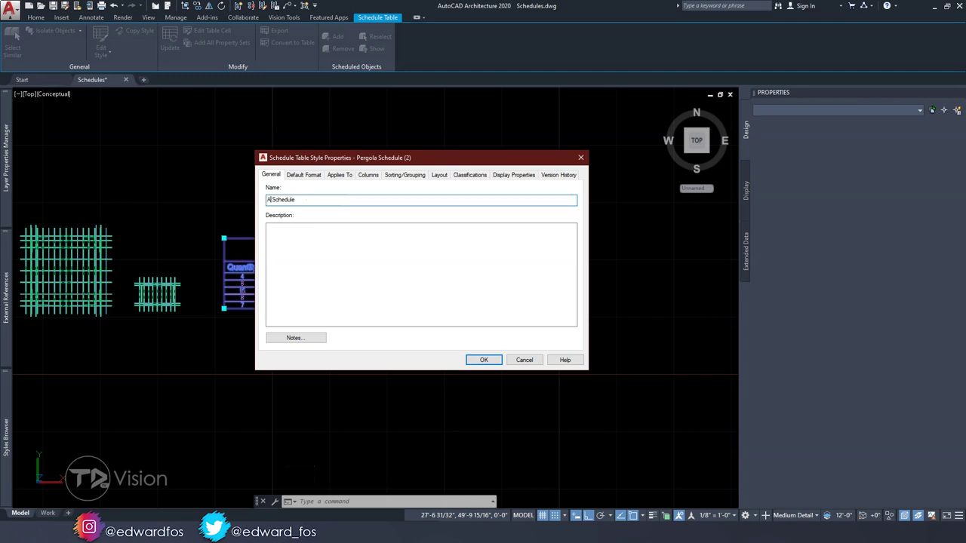
{"action": "left_click", "coordinate": [484, 360]}
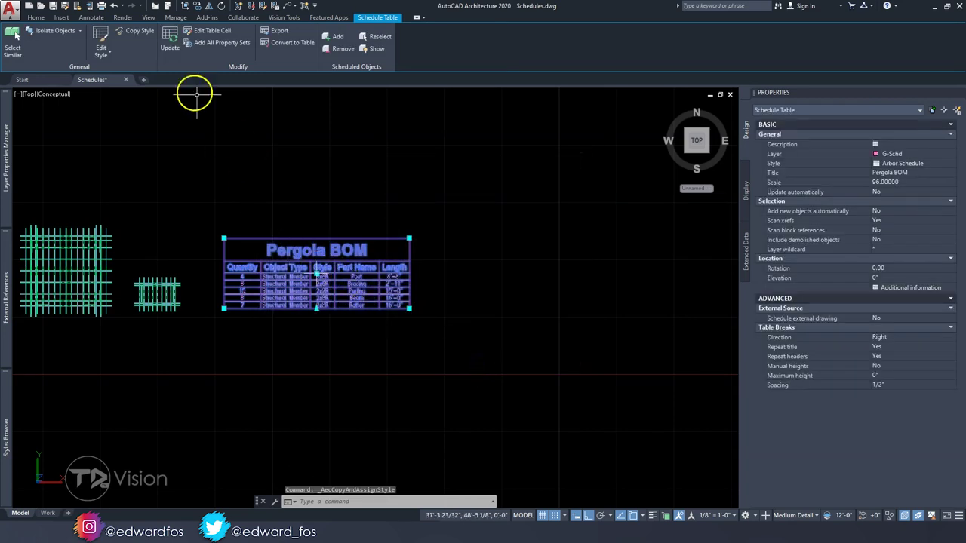
{"action": "key", "text": "Escape"}
- Assign the Pergola Schedule style back to the existing schedule table
{"action": "left_click", "coordinate": [277, 254]}
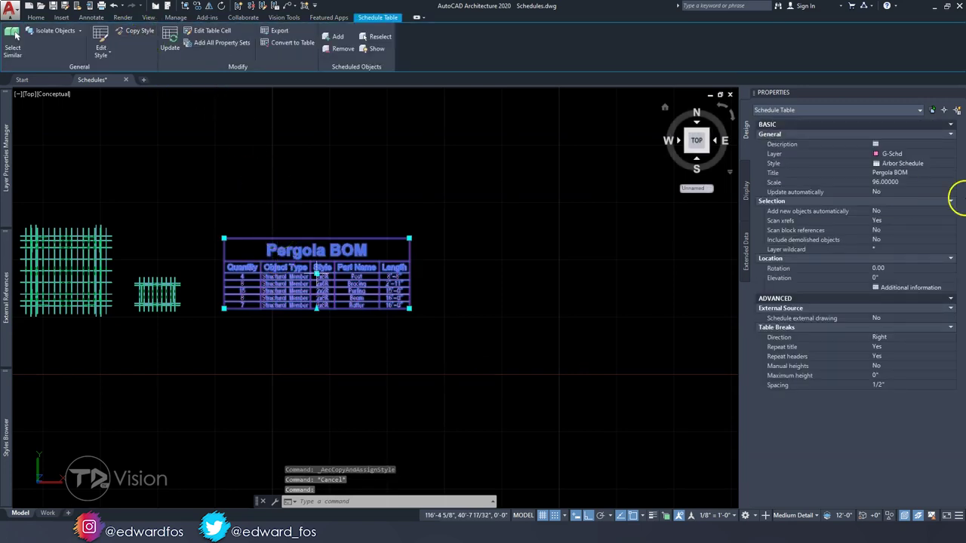
{"action": "left_click", "coordinate": [906, 163]}
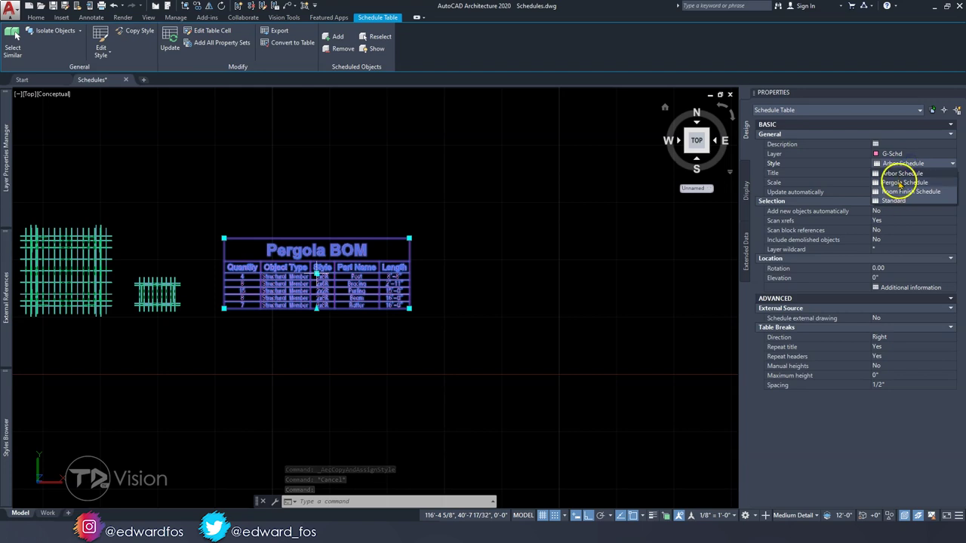
{"action": "left_click", "coordinate": [898, 183]}
- Copy the Pergola BOM schedule horizontally into the empty area on its right
{"action": "left_click", "coordinate": [377, 311]}
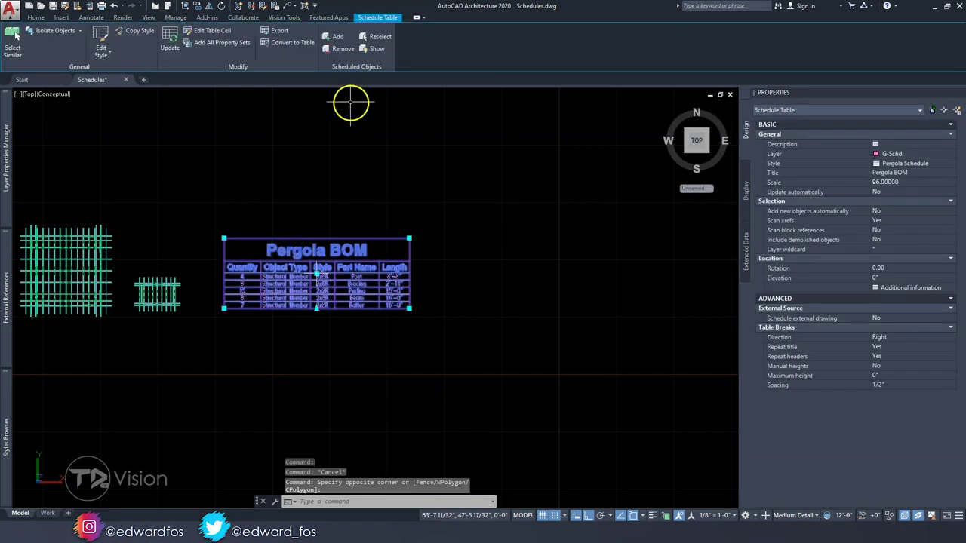
{"action": "left_click", "coordinate": [198, 6]}
{"action": "left_click", "coordinate": [313, 291]}
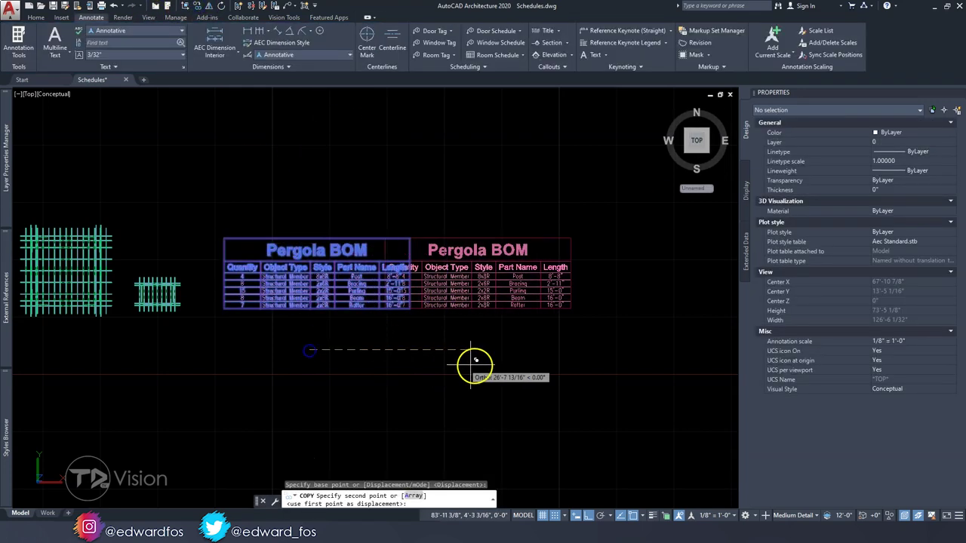
{"action": "left_click", "coordinate": [538, 368]}
{"action": "key", "text": "Escape"}
- Assign the Arbor Schedule style to the copied schedule table
{"action": "middle_click_drag", "start_coordinate": [708, 197], "coordinate": [683, 193]}
{"action": "left_click", "coordinate": [904, 163]}
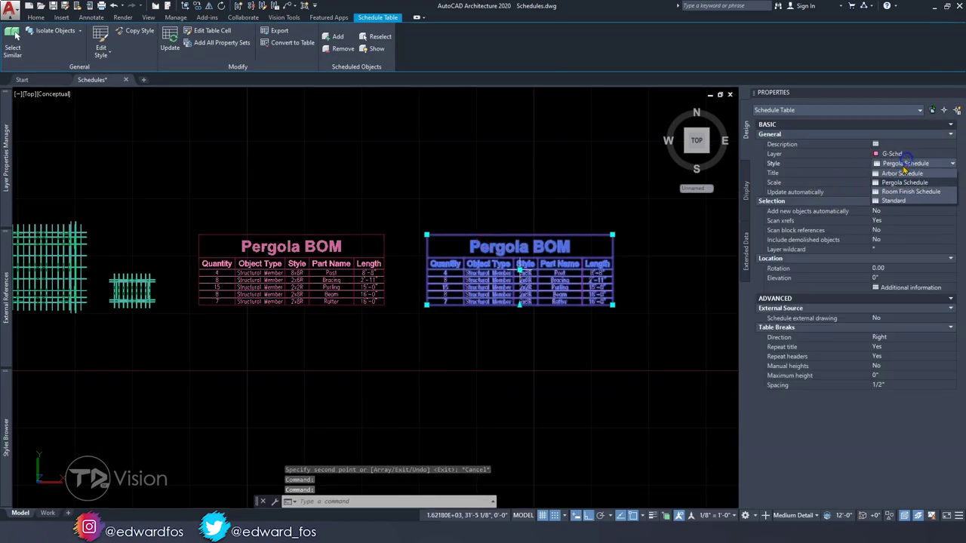
{"action": "left_click", "coordinate": [903, 173]}
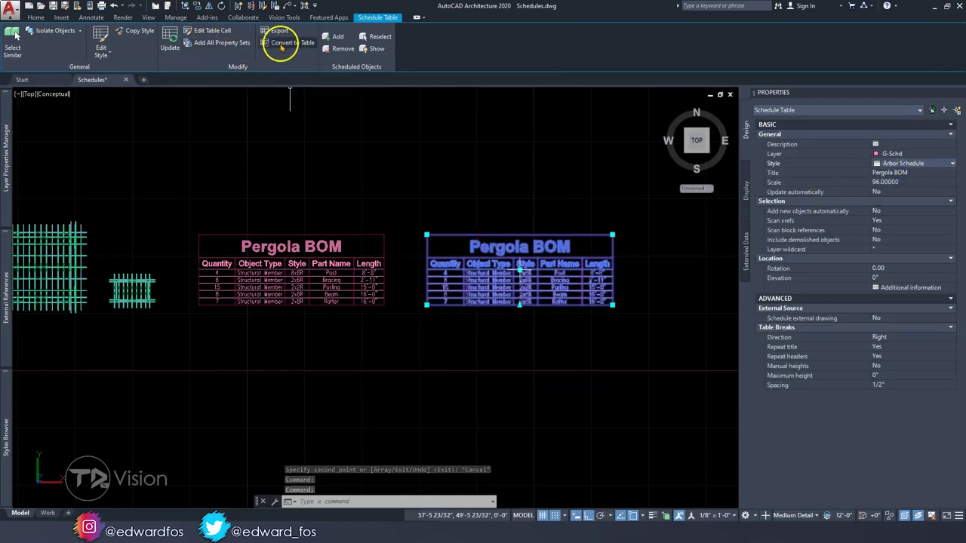
- Remove all large pergola members from the copied schedule's scheduled objects
{"action": "left_click", "coordinate": [344, 47]}
{"action": "scroll", "coordinate": [352, 204], "scroll_direction": "down", "scroll_amount": 3}
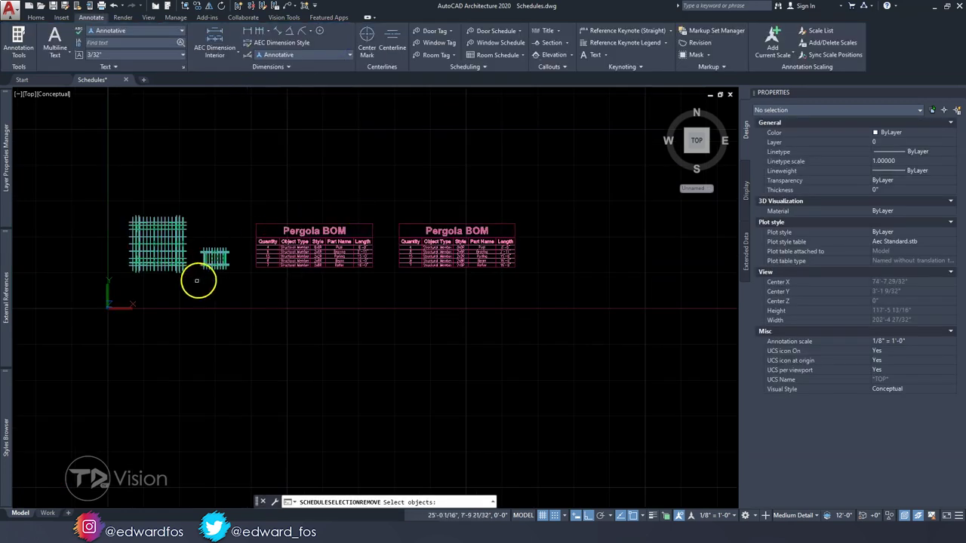
{"action": "left_click", "coordinate": [203, 259]}
{"action": "left_click", "coordinate": [114, 176]}
{"action": "key", "text": "Return"}
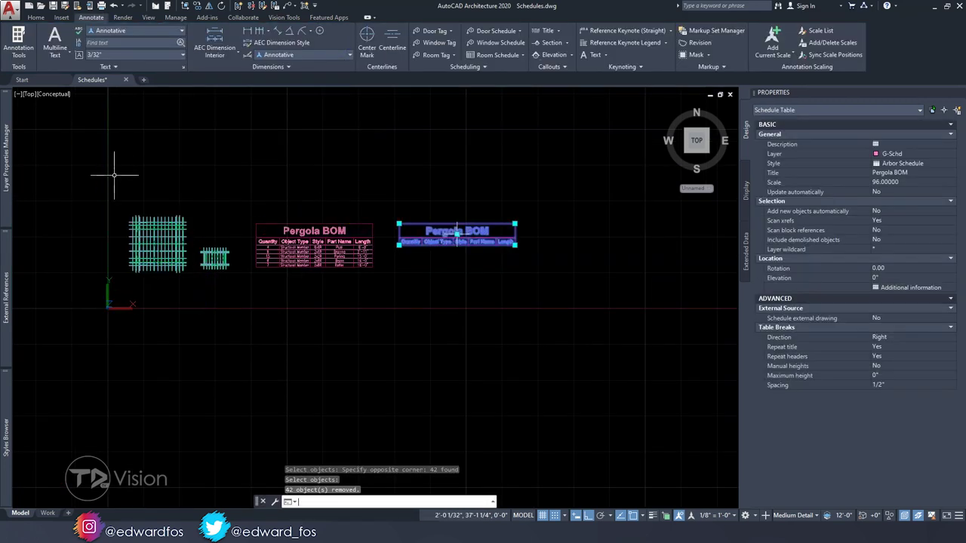
- Add all members of the small arbor to the copied schedule's scheduled objects
{"action": "key", "text": "Escape"}
{"action": "left_click", "coordinate": [430, 246]}
{"action": "left_click", "coordinate": [384, 215]}
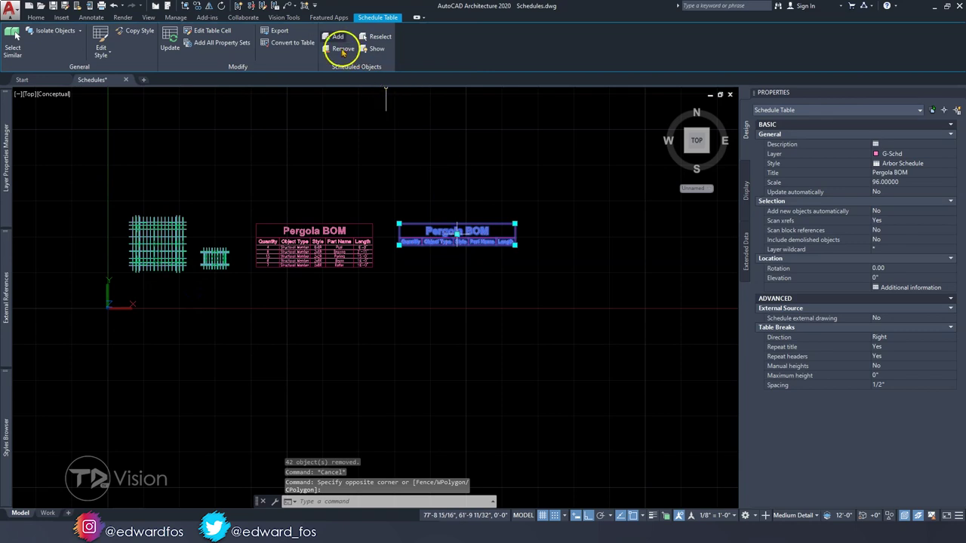
{"action": "left_click", "coordinate": [337, 38]}
{"action": "scroll", "coordinate": [234, 249], "scroll_direction": "up", "scroll_amount": 2}
{"action": "left_click", "coordinate": [281, 296]}
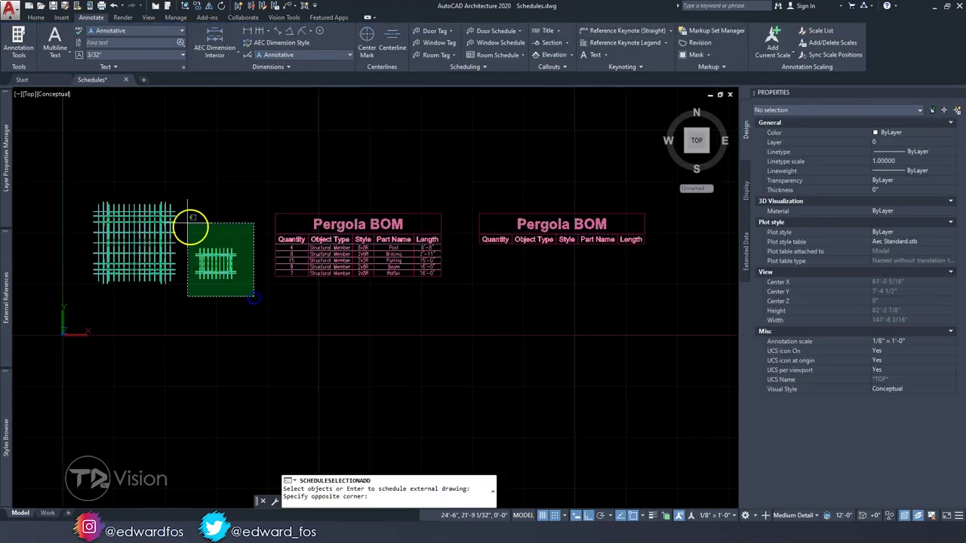
{"action": "left_click", "coordinate": [182, 216]}
{"action": "key", "text": "Return"}
{"action": "key", "text": "Escape"}
{"action": "key", "text": "Escape"}
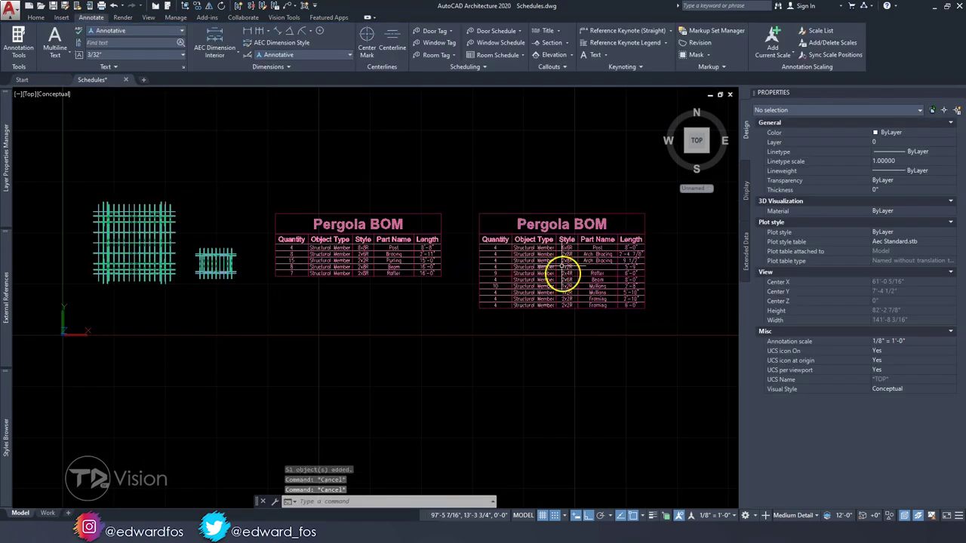
- Set the table title in the Arbor Schedule style to "Arbor BOM"
{"action": "middle_click_drag", "start_coordinate": [545, 272], "coordinate": [441, 265]}
{"action": "scroll", "coordinate": [441, 265], "scroll_direction": "up", "scroll_amount": 2}
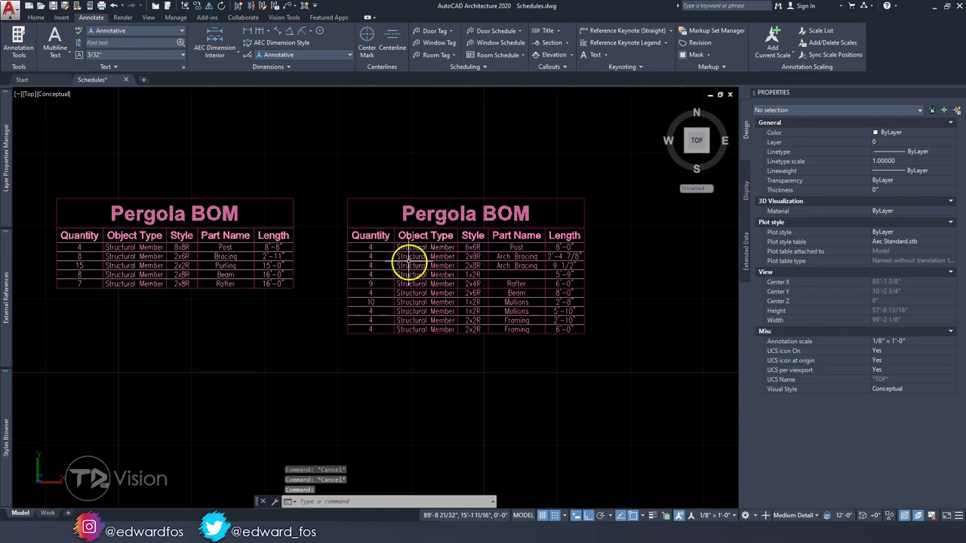
{"action": "left_click", "coordinate": [464, 217]}
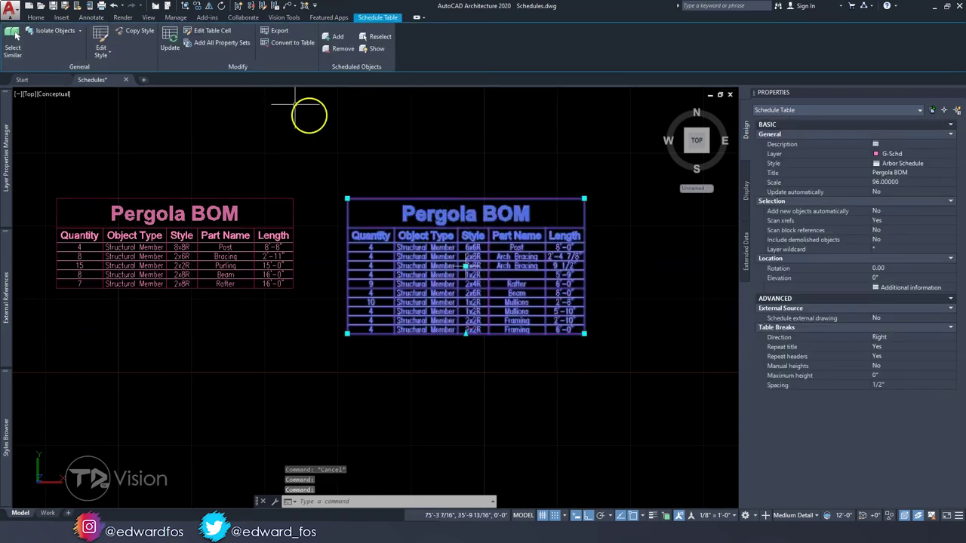
{"action": "left_click", "coordinate": [100, 42]}
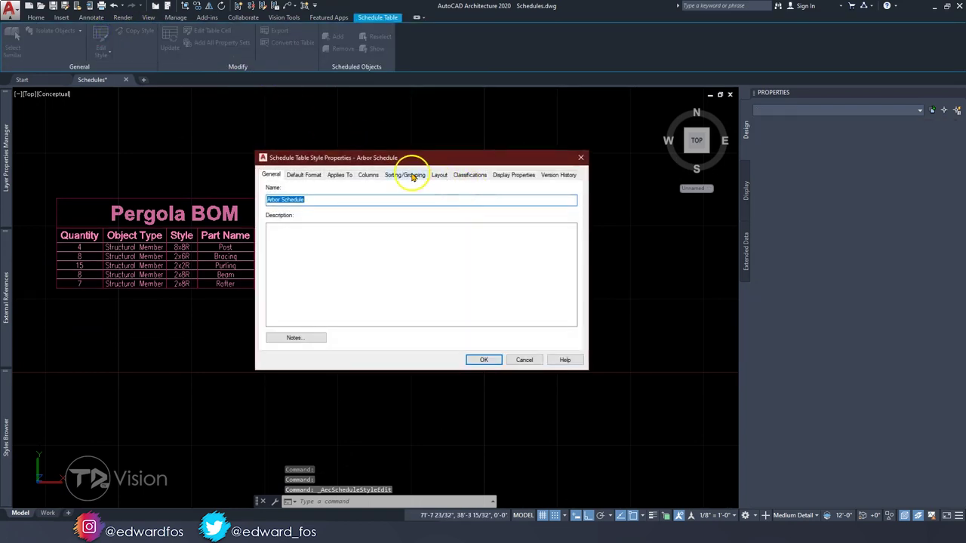
{"action": "left_click", "coordinate": [440, 178]}
{"action": "left_click_drag", "start_coordinate": [339, 192], "coordinate": [273, 193]}
{"action": "type", "text": "Arbor BOM"}
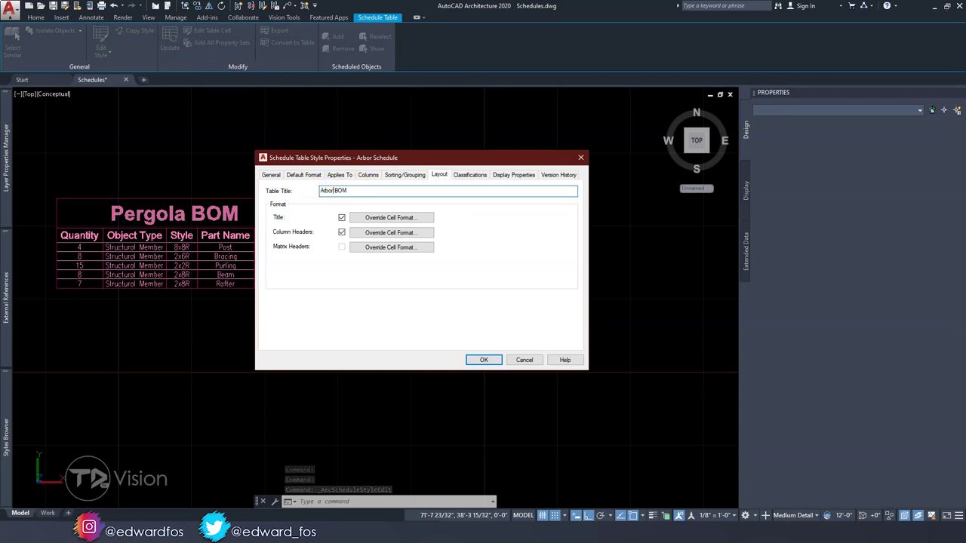
{"action": "left_click", "coordinate": [482, 360]}
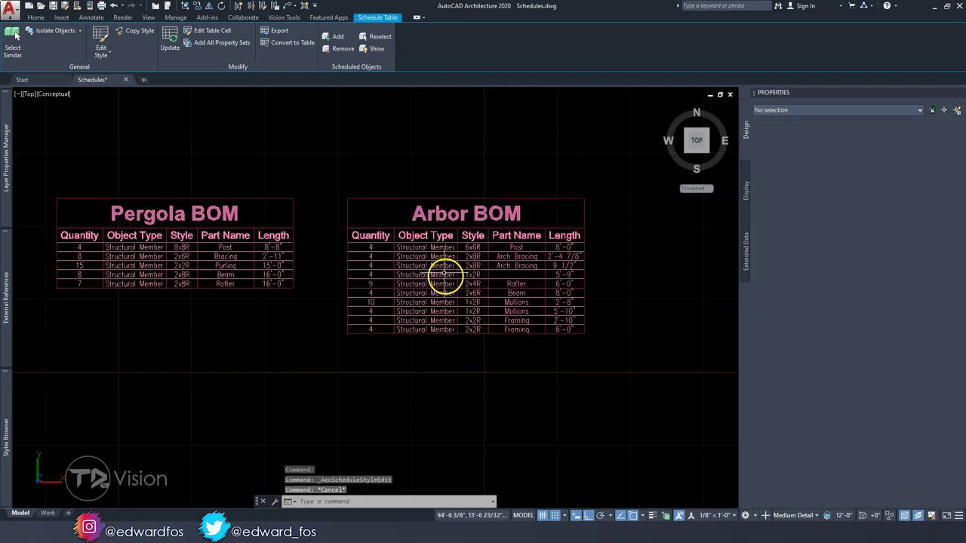
{"action": "key", "text": "Escape"}
{"action": "key", "text": "Escape"}
- Examine the Arbor BOM rows for members that have no part name
{"action": "middle_click_drag", "start_coordinate": [378, 259], "coordinate": [368, 247]}
{"action": "scroll", "coordinate": [368, 246], "scroll_direction": "up", "scroll_amount": 4}
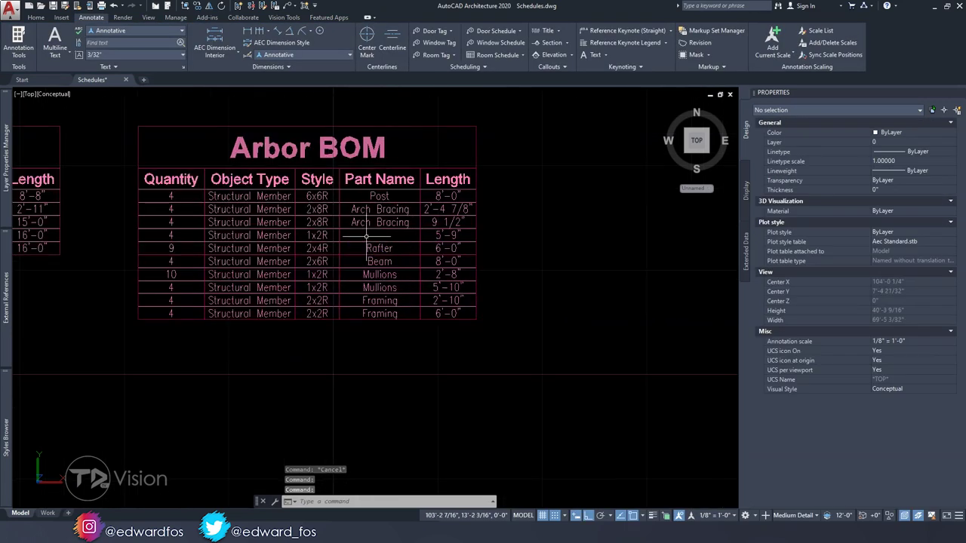
{"action": "scroll", "coordinate": [366, 236], "scroll_direction": "down", "scroll_amount": 3}
{"action": "middle_click_drag", "start_coordinate": [366, 236], "coordinate": [430, 221]}
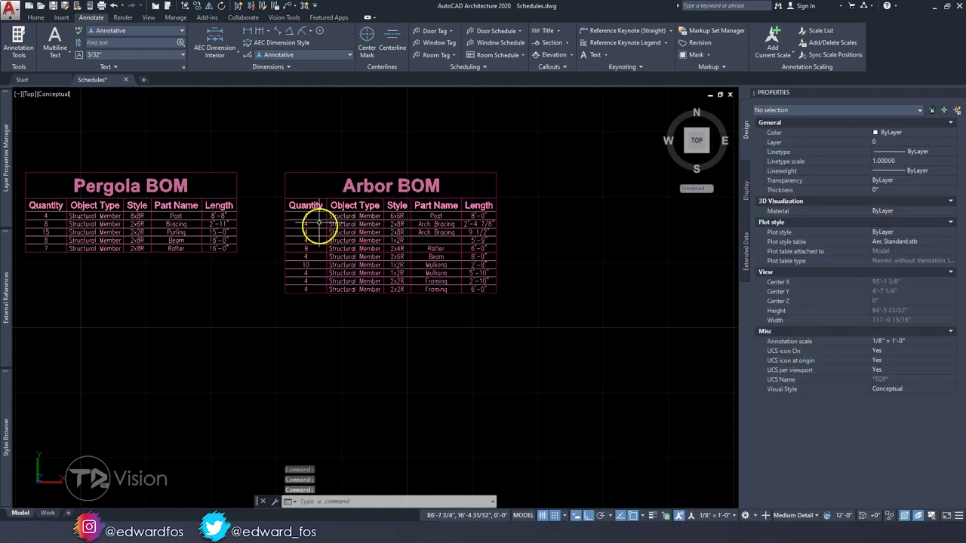
{"action": "scroll", "coordinate": [370, 202], "scroll_direction": "down", "scroll_amount": 1}
{"action": "mouse_move", "coordinate": [328, 224]}
{"action": "middle_mouse_down"}
{"action": "mouse_move", "coordinate": [399, 222]}
{"action": "mouse_move", "coordinate": [483, 244]}
{"action": "mouse_move", "coordinate": [223, 208]}
{"action": "middle_mouse_up"}
{"action": "key", "text": "Escape"}
{"action": "scroll", "coordinate": [370, 225], "scroll_direction": "up", "scroll_amount": 2}
{"action": "scroll", "coordinate": [438, 225], "scroll_direction": "up", "scroll_amount": 2}
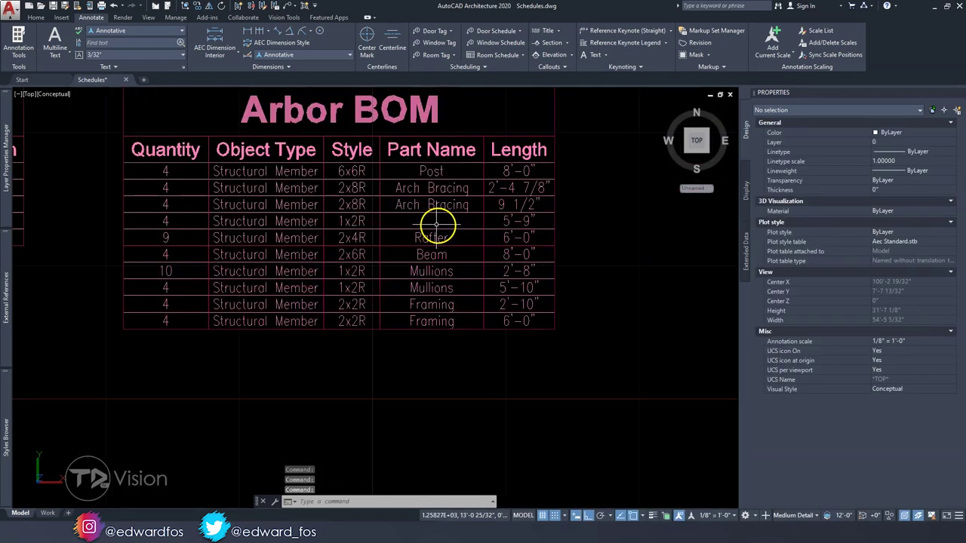
{"action": "middle_click_drag", "start_coordinate": [427, 222], "coordinate": [356, 234]}
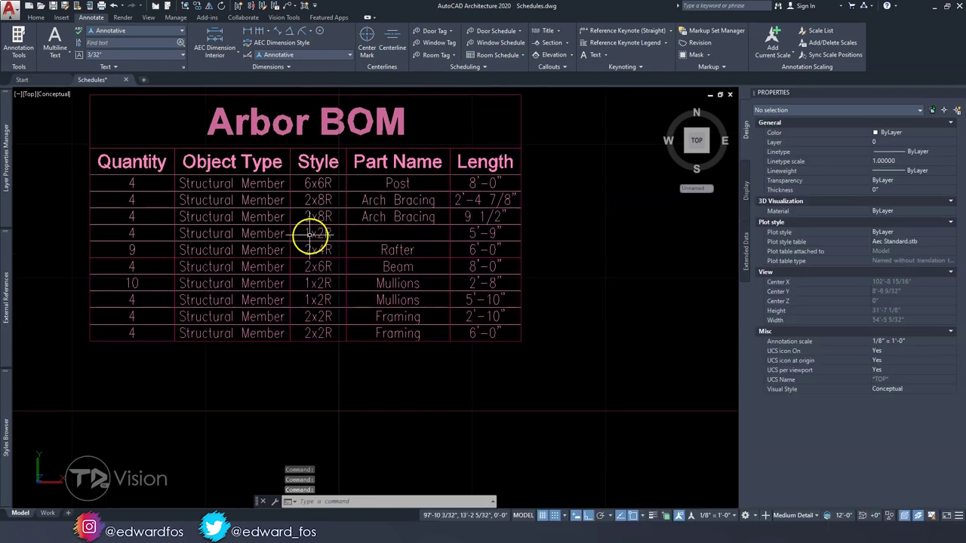
- Inspect the style and length of the thin vertical members beside the arbor's posts in the southwest isometric view
{"action": "scroll", "coordinate": [328, 237], "scroll_direction": "down", "scroll_amount": 4}
{"action": "middle_click_drag", "start_coordinate": [276, 261], "coordinate": [415, 273]}
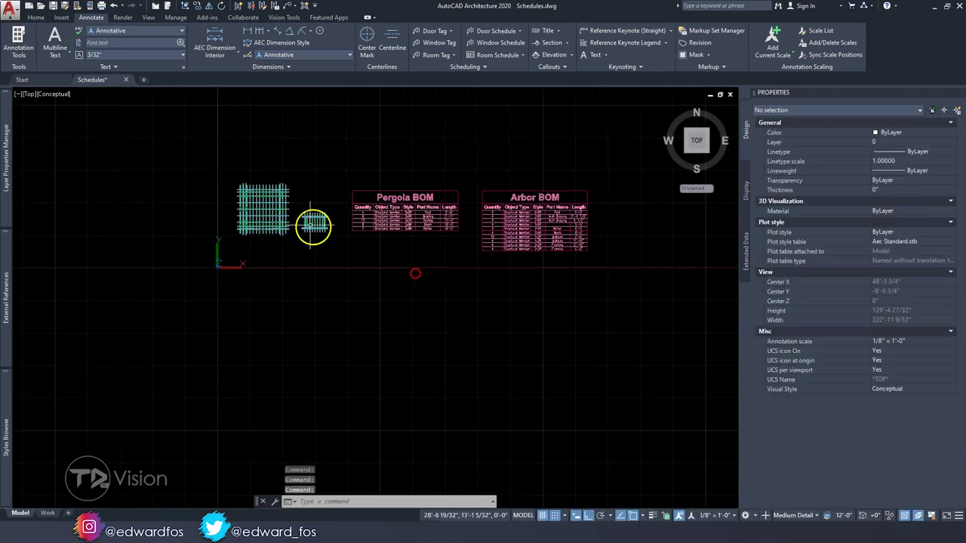
{"action": "scroll", "coordinate": [317, 218], "scroll_direction": "up", "scroll_amount": 4}
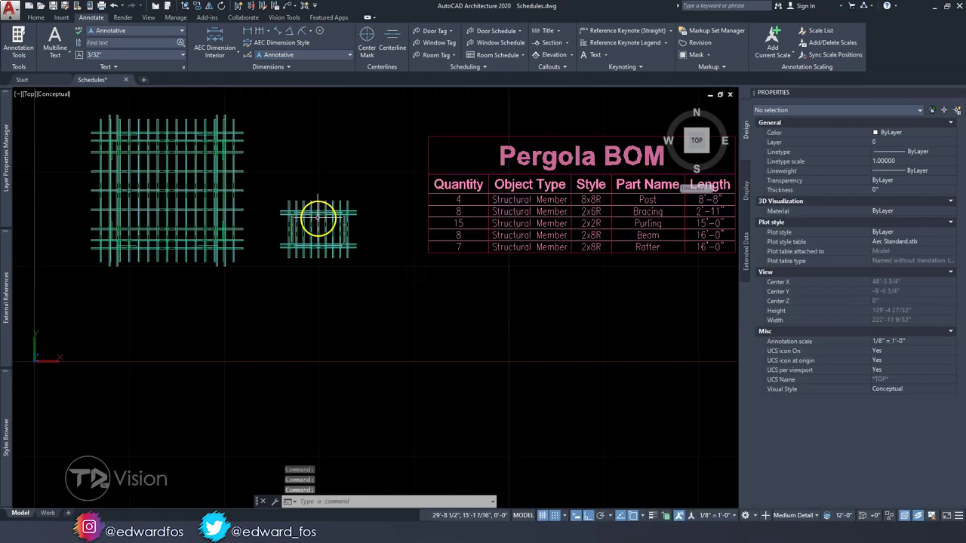
{"action": "left_click", "coordinate": [689, 155]}
{"action": "scroll", "coordinate": [317, 302], "scroll_direction": "up", "scroll_amount": 6}
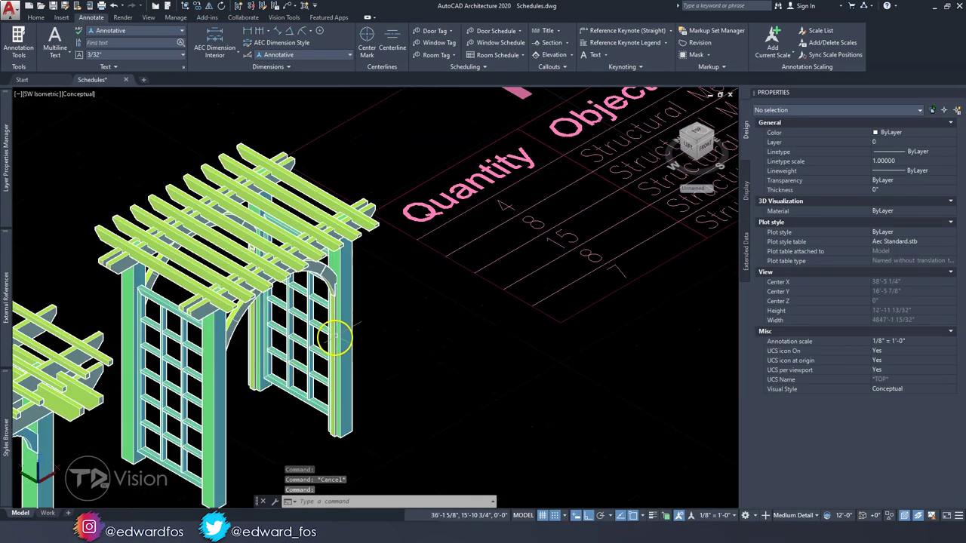
{"action": "left_click", "coordinate": [332, 341]}
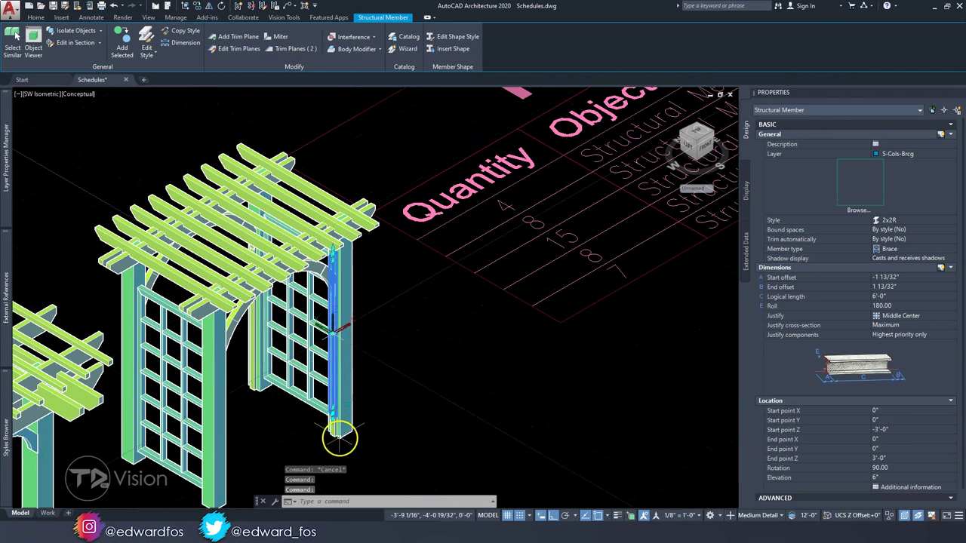
{"action": "middle_click_drag", "start_coordinate": [339, 437], "coordinate": [338, 395]}
{"action": "key", "text": "Escape"}
{"action": "left_click", "coordinate": [339, 394]}
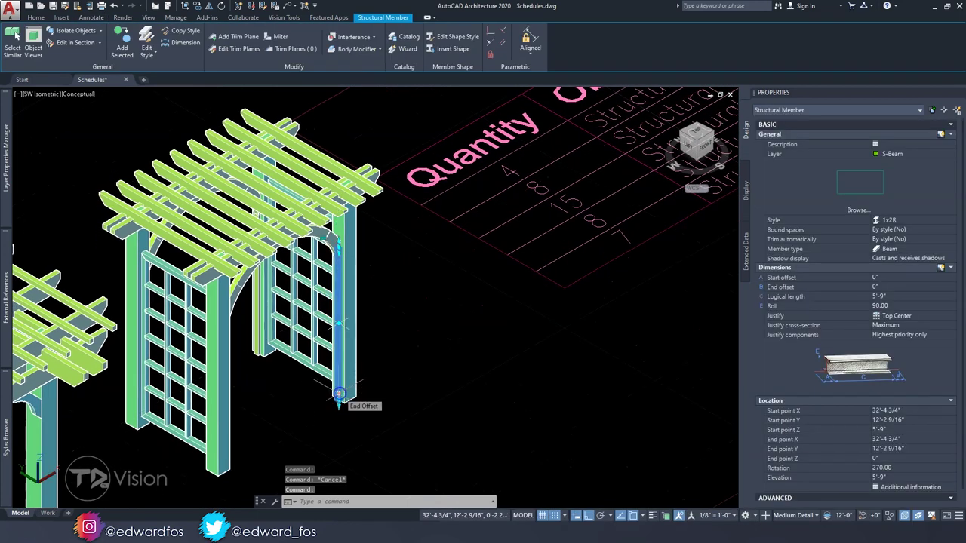
{"action": "middle_click_drag", "start_coordinate": [308, 401], "coordinate": [195, 389], "text": "shift"}
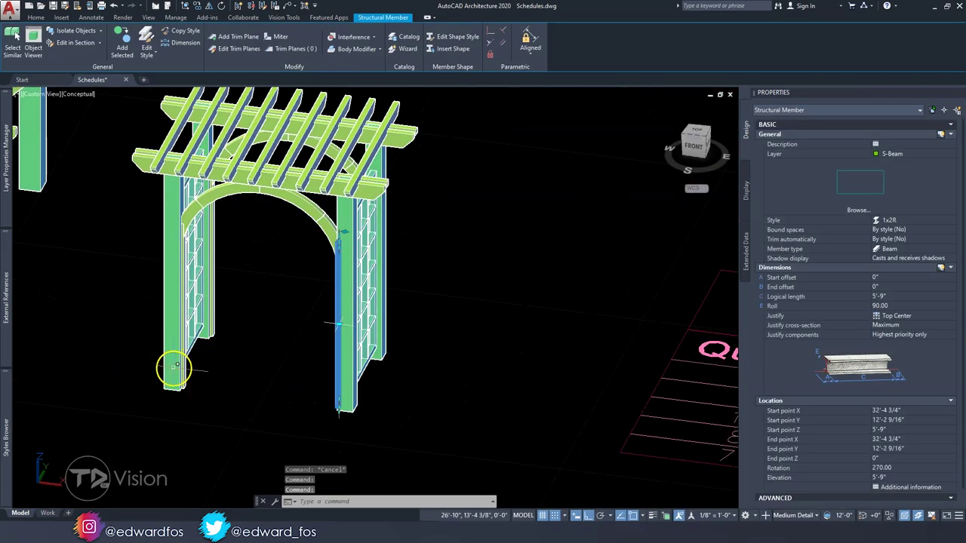
{"action": "key", "text": "Escape"}
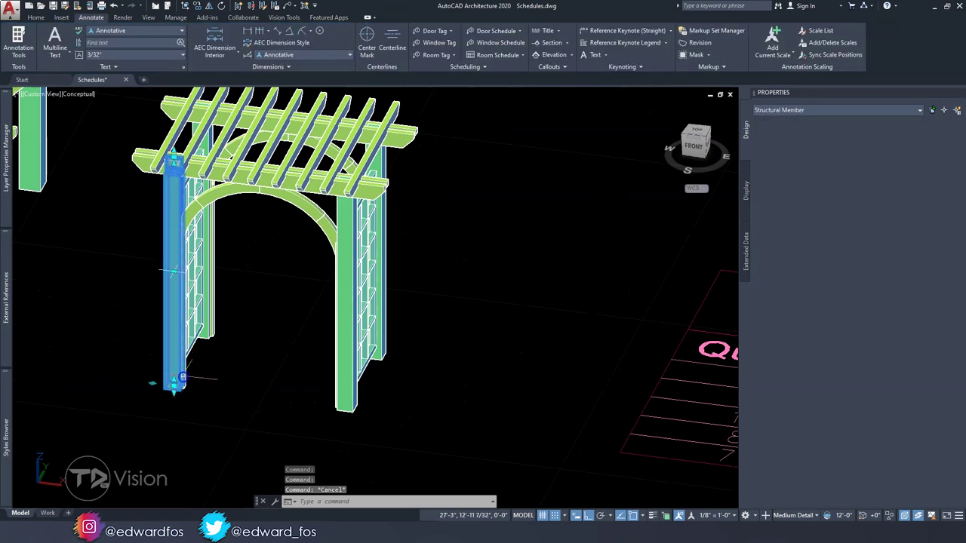
- Set the PartName property of the arbor's four 1x2R vertical members beside the posts to Strips
{"action": "scroll", "coordinate": [186, 387], "scroll_direction": "up", "scroll_amount": 3}
{"action": "left_click", "coordinate": [183, 385]}
{"action": "left_click", "coordinate": [241, 304]}
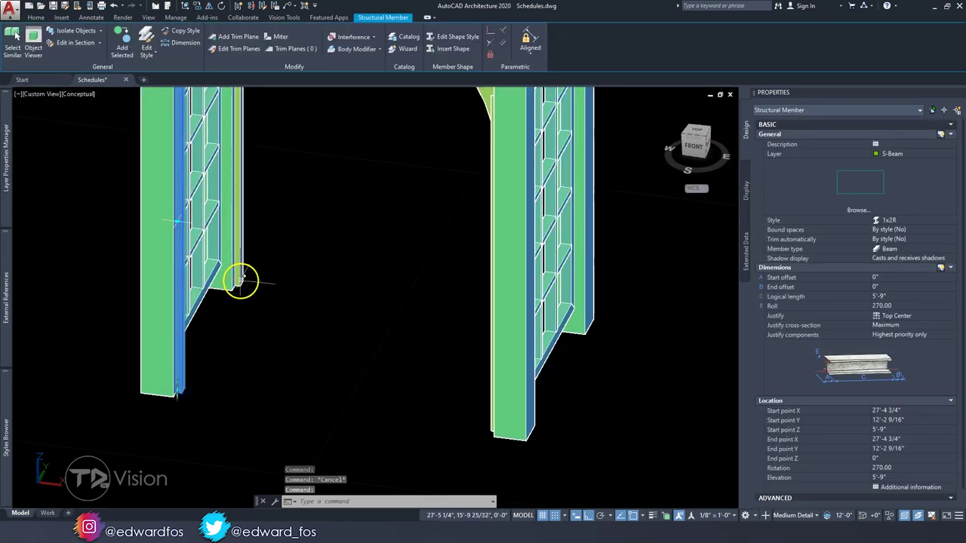
{"action": "left_click", "coordinate": [239, 281]}
{"action": "middle_click_drag", "start_coordinate": [240, 280], "coordinate": [376, 296], "text": "shift"}
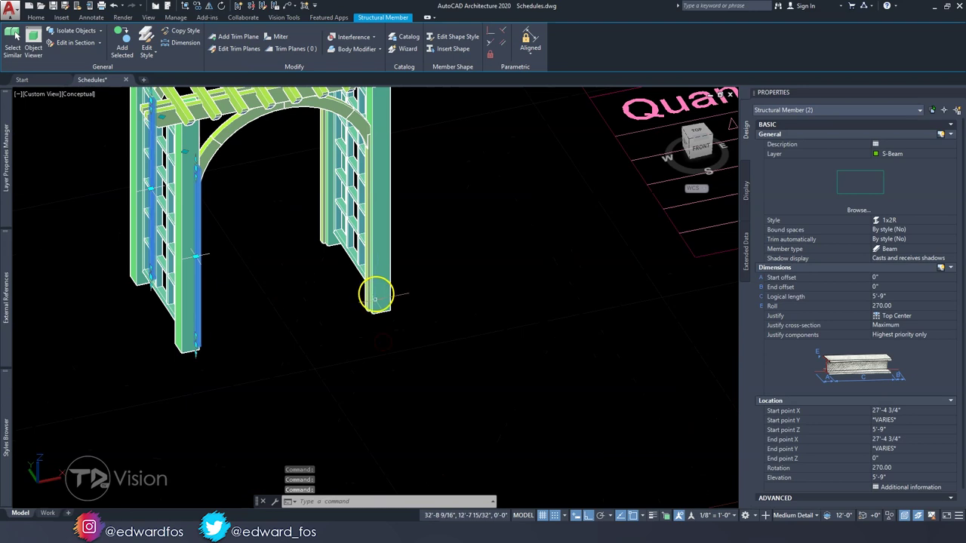
{"action": "left_click", "coordinate": [370, 308]}
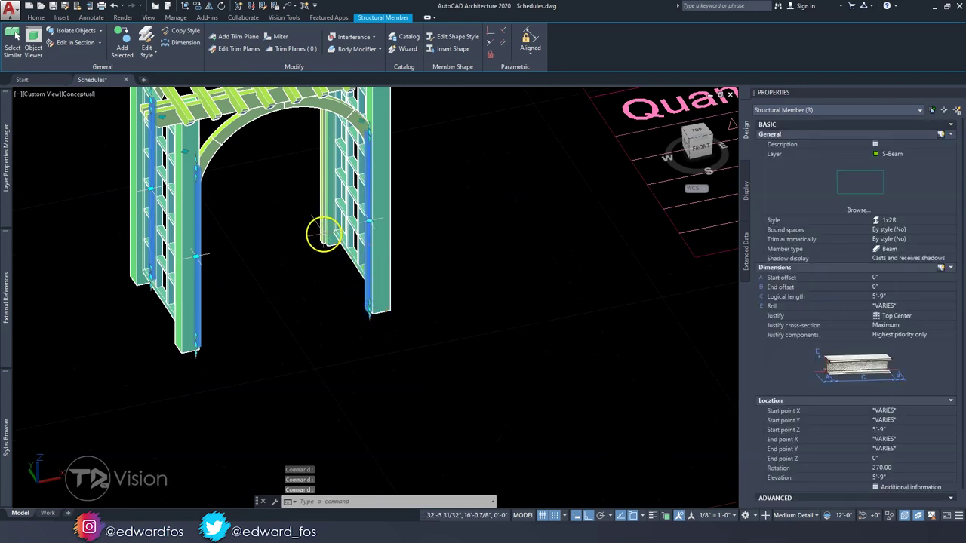
{"action": "left_click", "coordinate": [323, 235]}
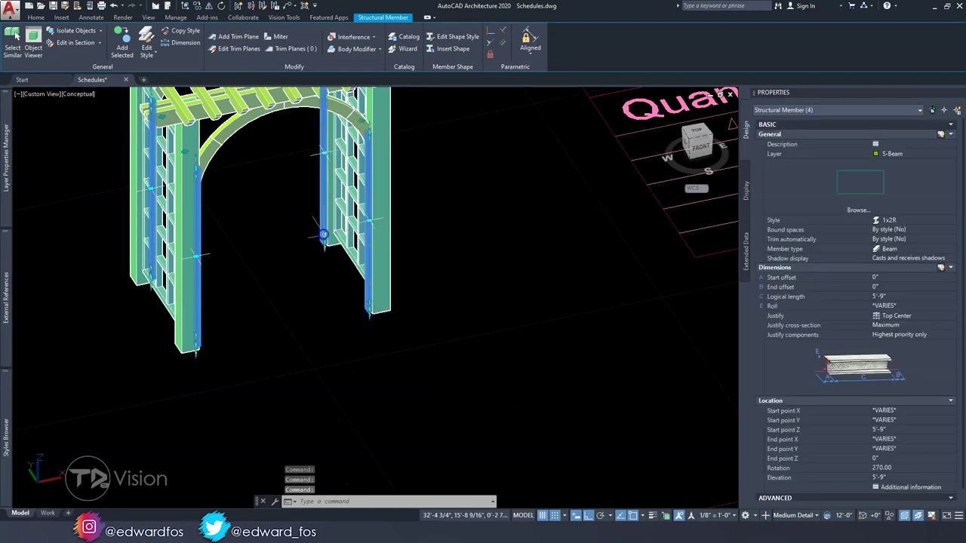
{"action": "left_click", "coordinate": [746, 256]}
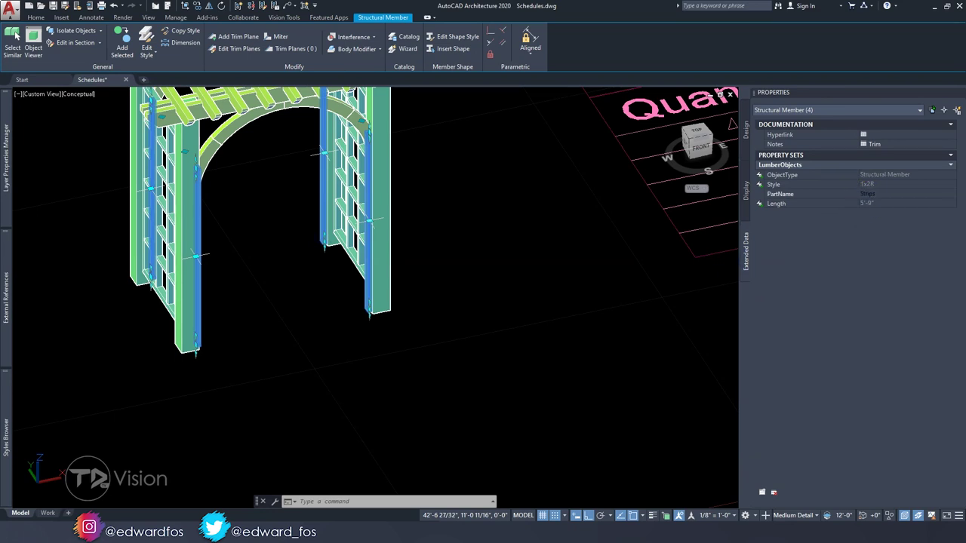
{"action": "key", "text": "Escape"}
- Return to the top view and update the Arbor BOM schedule table
{"action": "middle_click_drag", "start_coordinate": [446, 250], "coordinate": [386, 285], "text": "shift"}
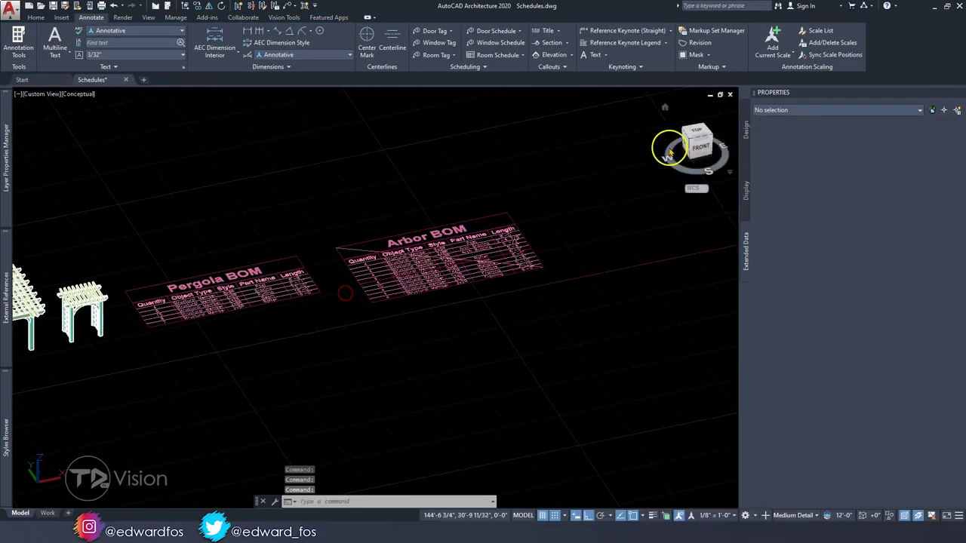
{"action": "left_click", "coordinate": [693, 134]}
{"action": "left_click", "coordinate": [525, 321]}
{"action": "scroll", "coordinate": [491, 297], "scroll_direction": "up", "scroll_amount": 3}
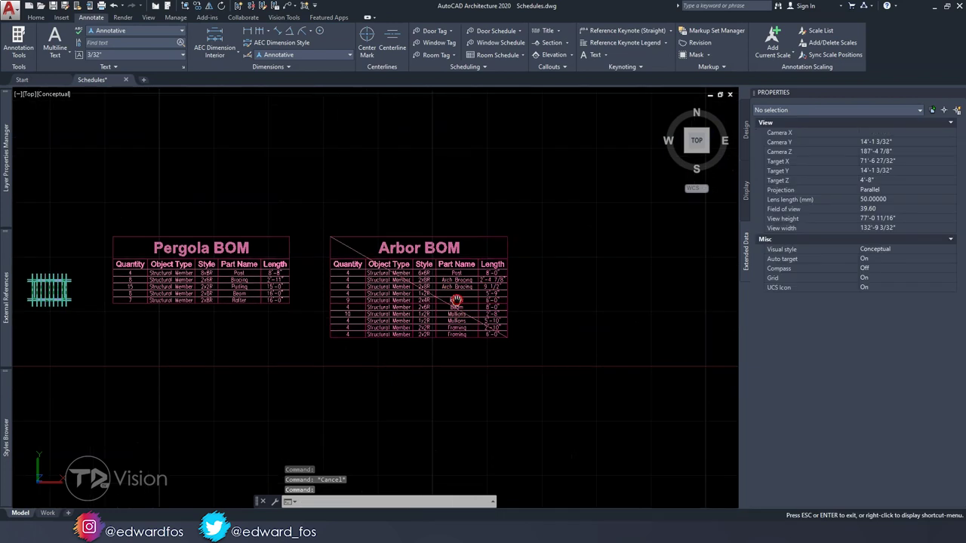
{"action": "key", "text": "Escape"}
{"action": "middle_click_drag", "start_coordinate": [400, 296], "coordinate": [335, 283]}
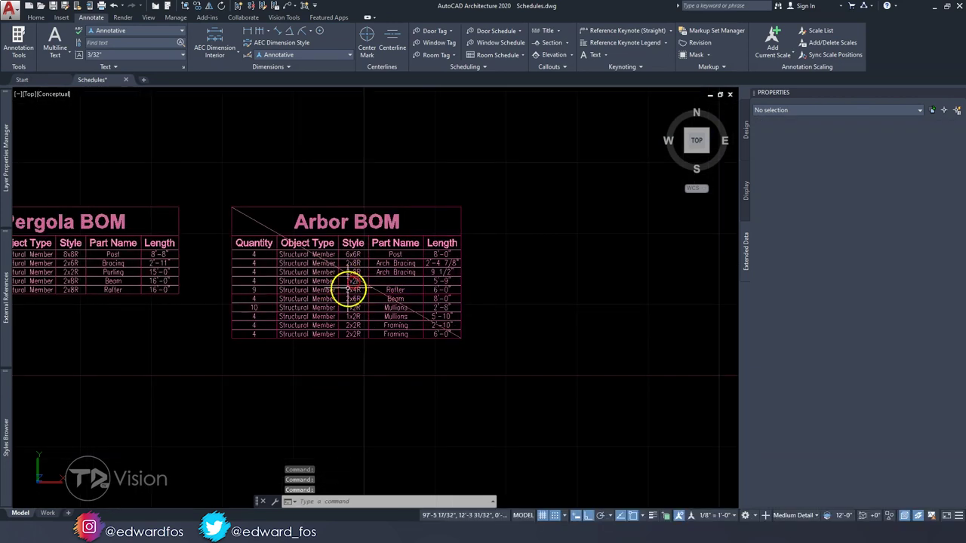
{"action": "scroll", "coordinate": [396, 299], "scroll_direction": "up", "scroll_amount": 2}
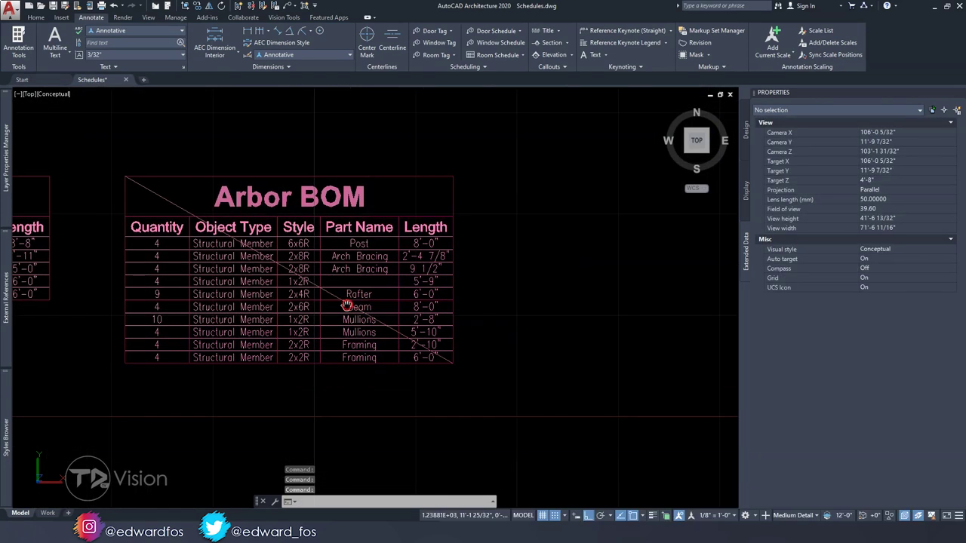
{"action": "left_click", "coordinate": [253, 213]}
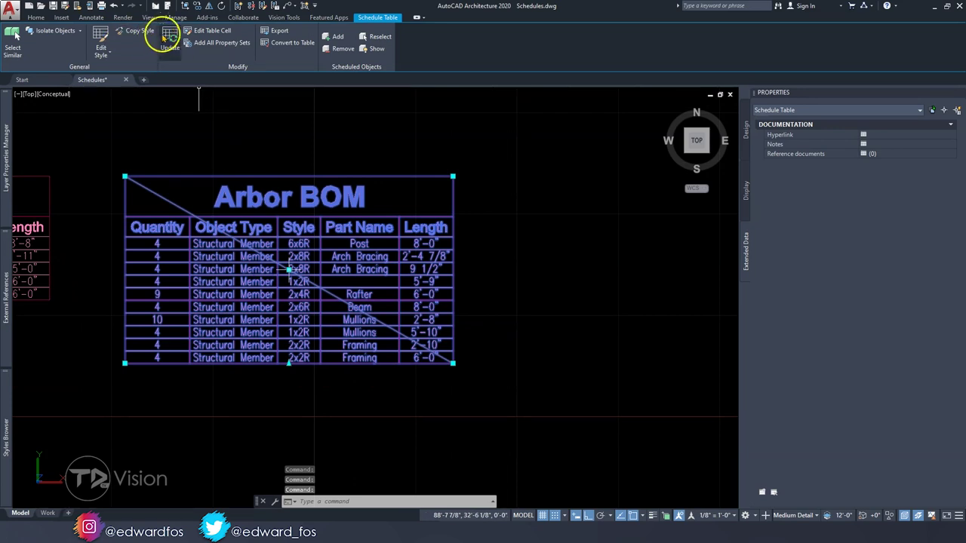
{"action": "left_click", "coordinate": [171, 36]}
{"action": "key", "text": "Escape"}
{"action": "key", "text": "Escape"}
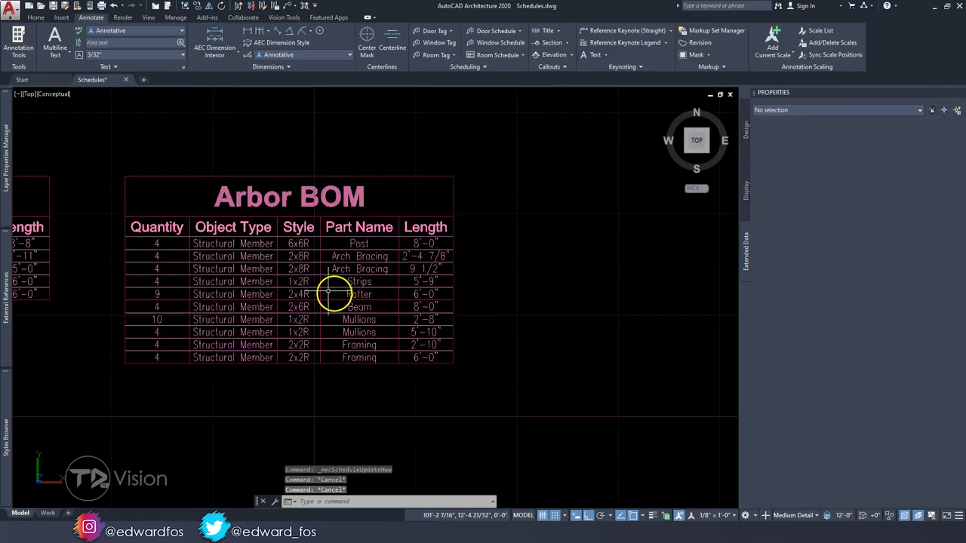
- Check the part names in the updated Arbor BOM and view it alongside the Pergola BOM
{"action": "scroll", "coordinate": [366, 301], "scroll_direction": "up", "scroll_amount": 3}
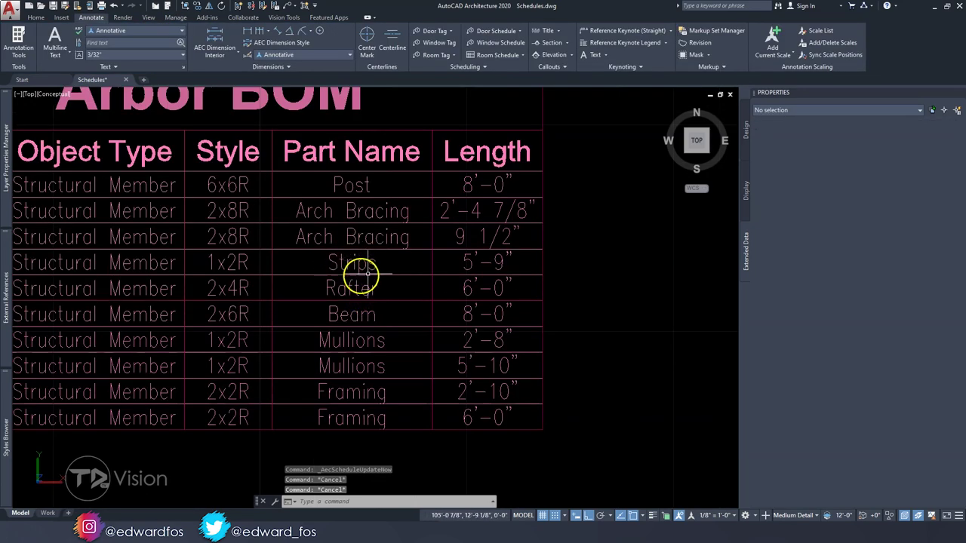
{"action": "scroll", "coordinate": [377, 265], "scroll_direction": "down", "scroll_amount": 2}
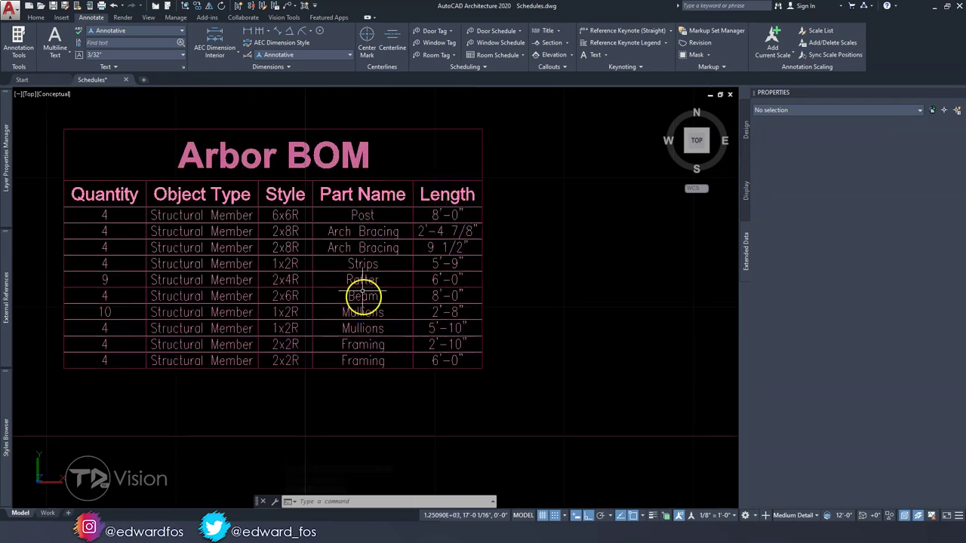
{"action": "scroll", "coordinate": [273, 272], "scroll_direction": "down", "scroll_amount": 4}
{"action": "middle_click_drag", "start_coordinate": [109, 269], "coordinate": [415, 267]}
{"action": "middle_click", "coordinate": [415, 265]}
{"action": "middle_click", "coordinate": [415, 265]}
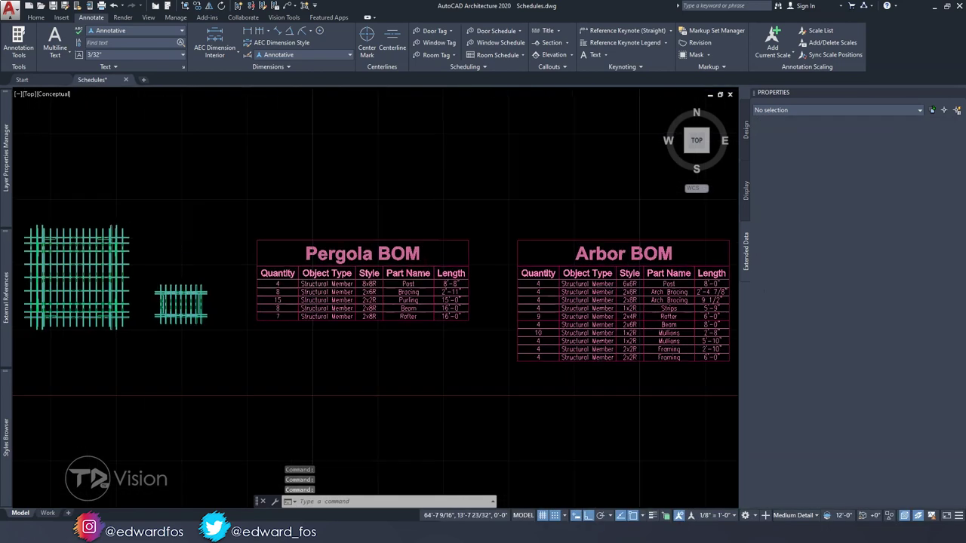